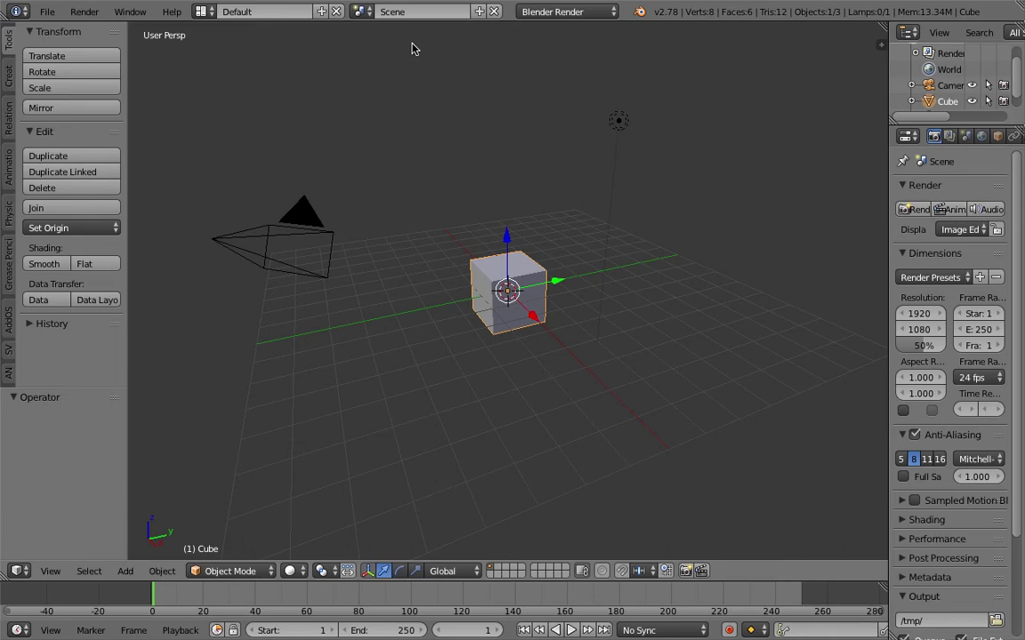
Switch the screen layout to Compositing and create a new Sverchok node tree.
middle_drag(465, 194, 522, 207)
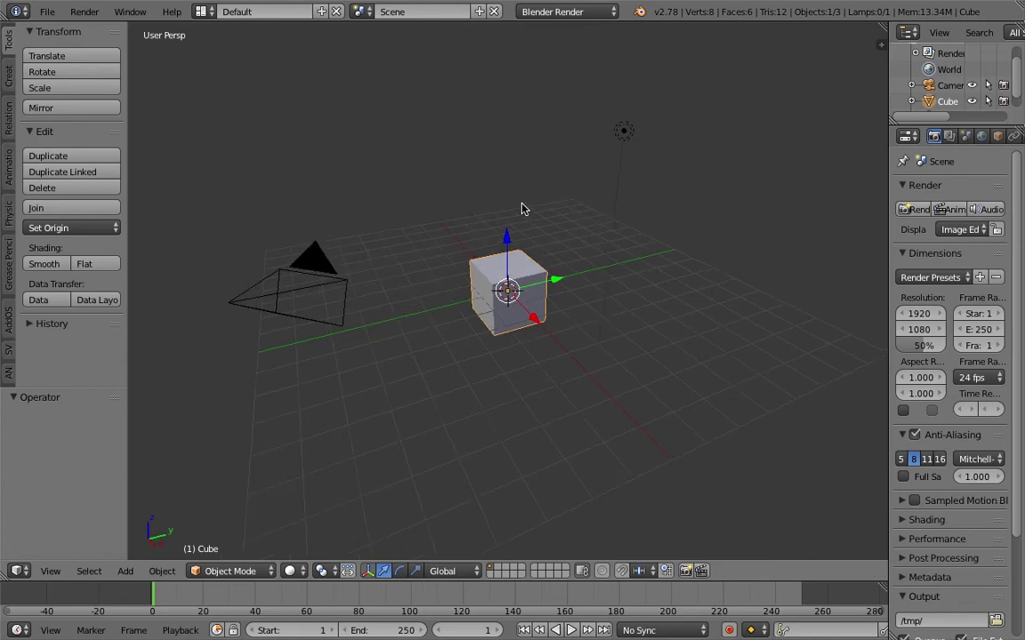
middle_drag(521, 209, 507, 200)
click(202, 11)
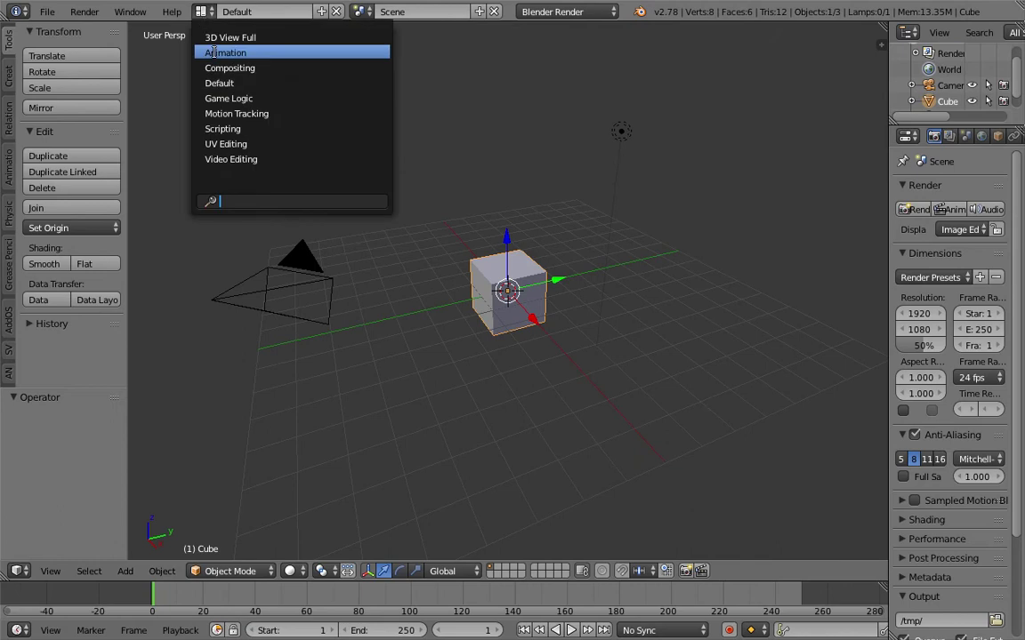
click(215, 68)
click(203, 373)
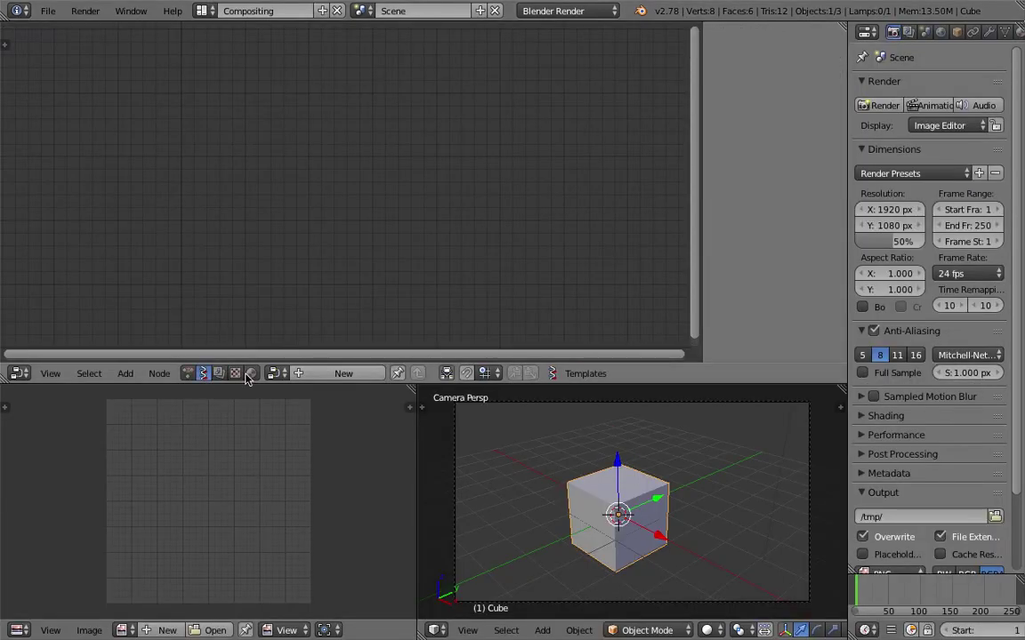
click(322, 375)
Find the Color Out node by searching for "color" and place it in the node tree.
key(shift+a)
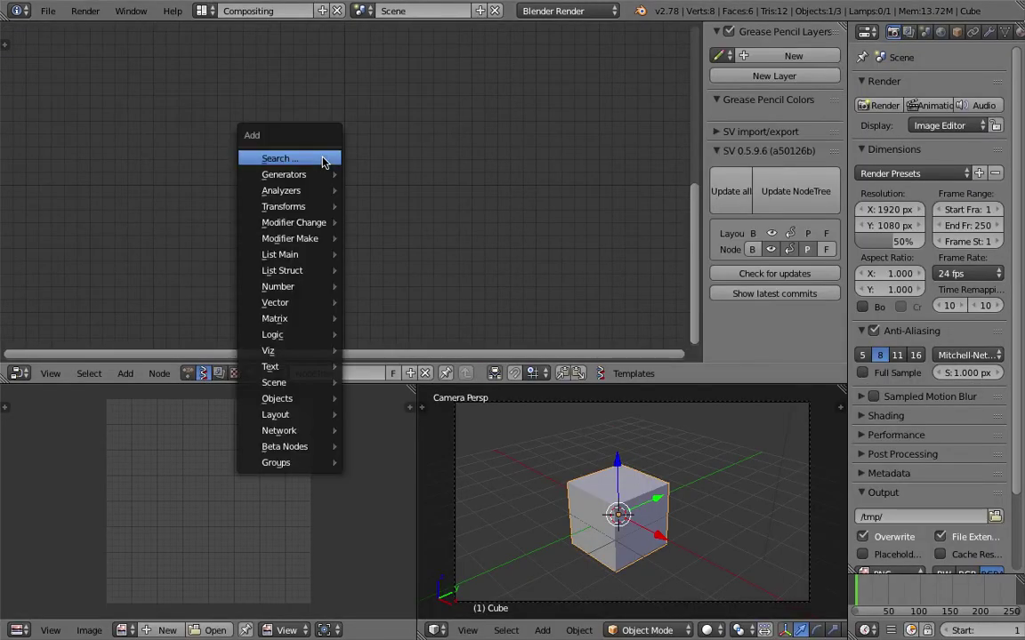
click(322, 157)
text(color)
key(Down)
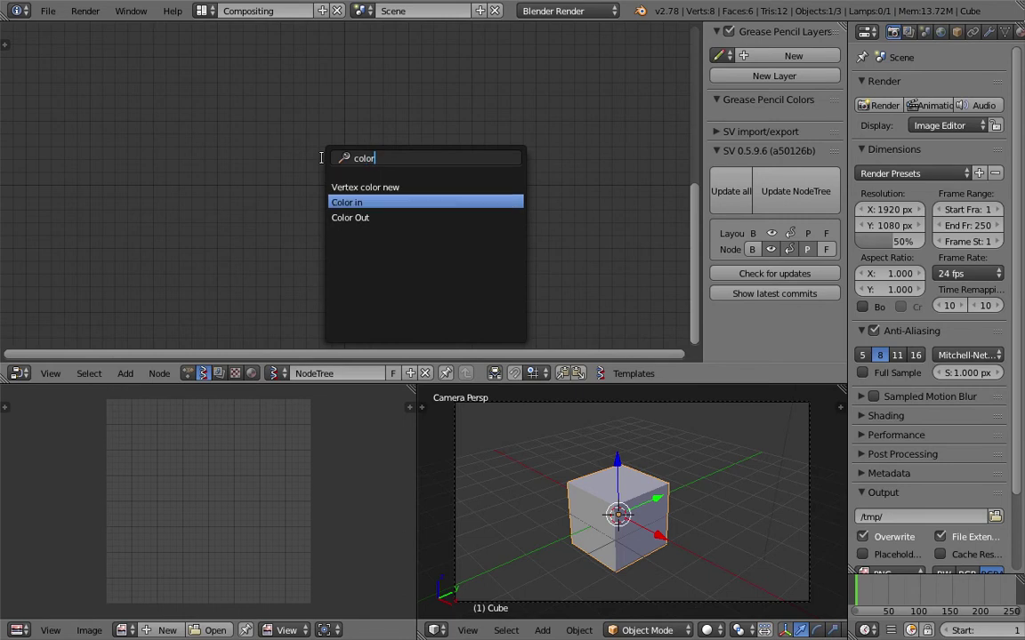
key(Down)
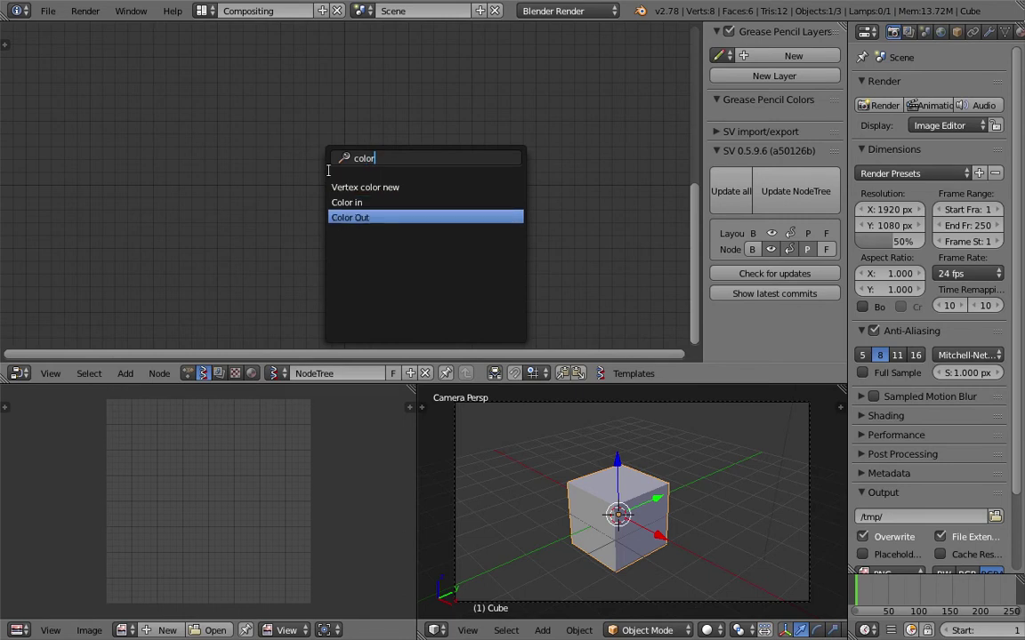
text(or)
key(Return)
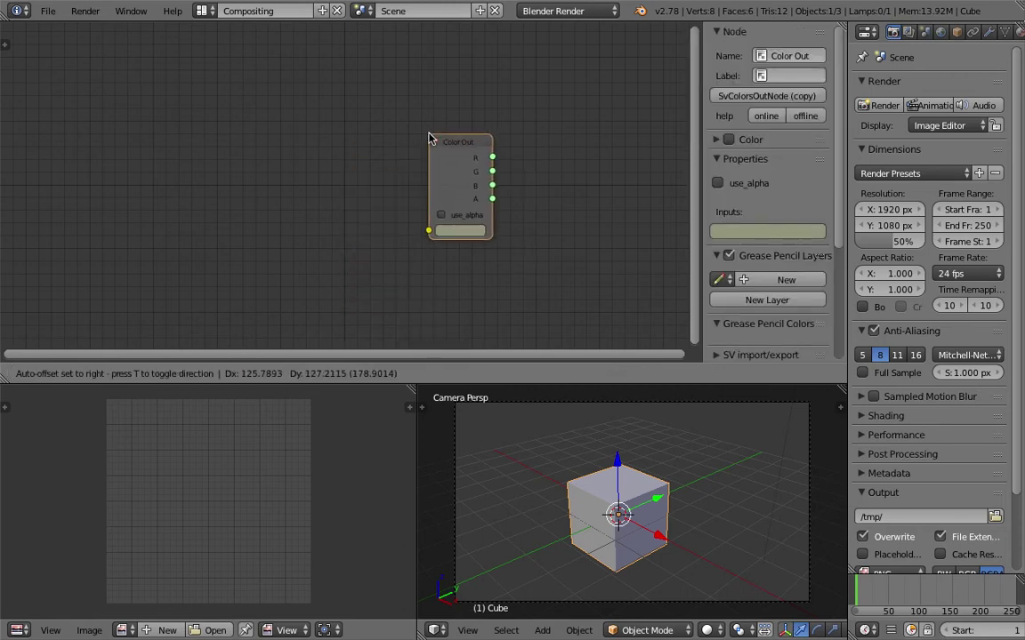
click(430, 176)
Add a Color in node and place it to the left of the Color Out node.
key(shift+a)
click(343, 130)
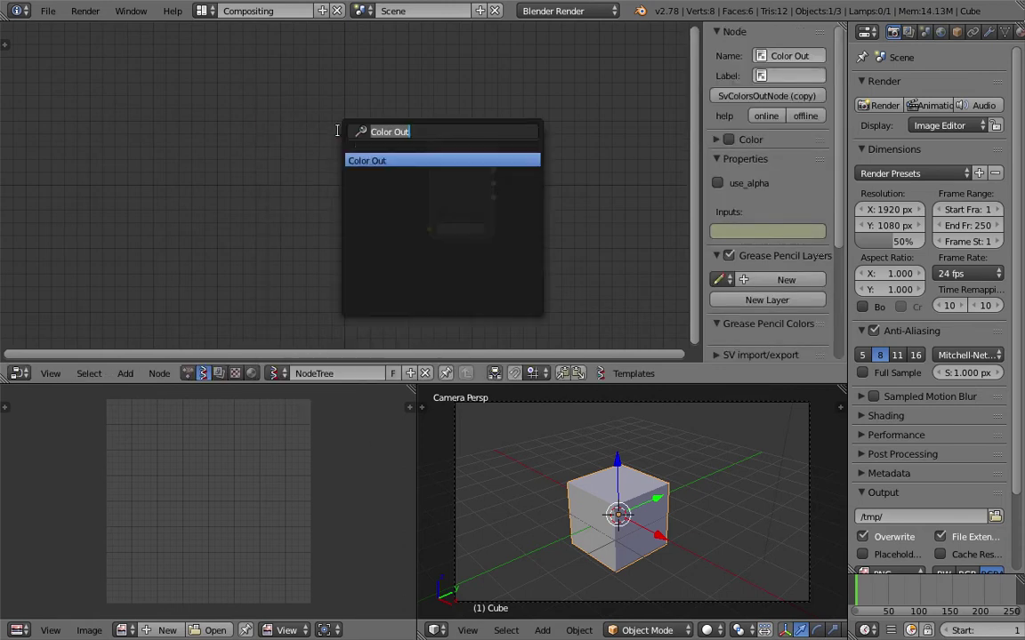
text(color)
key(Down)
key(Return)
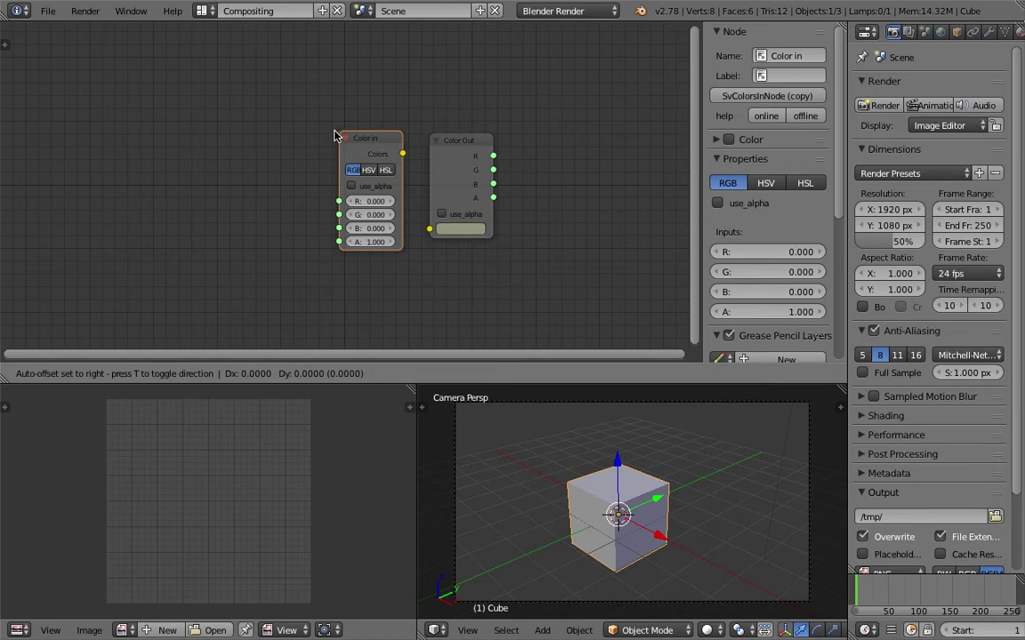
click(283, 161)
drag(307, 171, 336, 168)
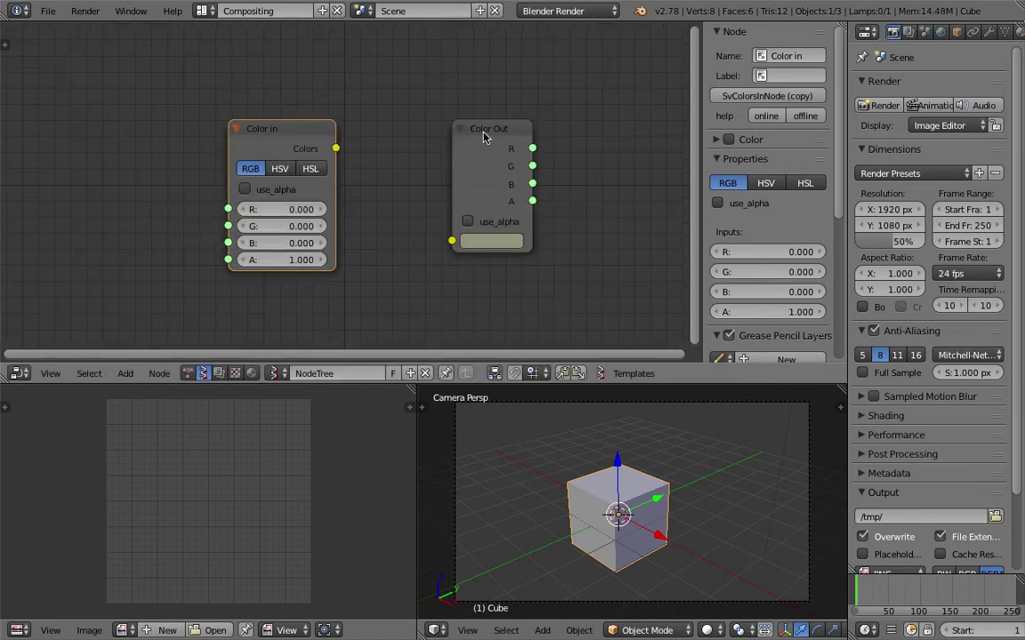
mouse_move(483, 135)
mouse_down()
mouse_move(426, 133)
mouse_move(492, 130)
mouse_up()
scroll(418, 128, up, 2)
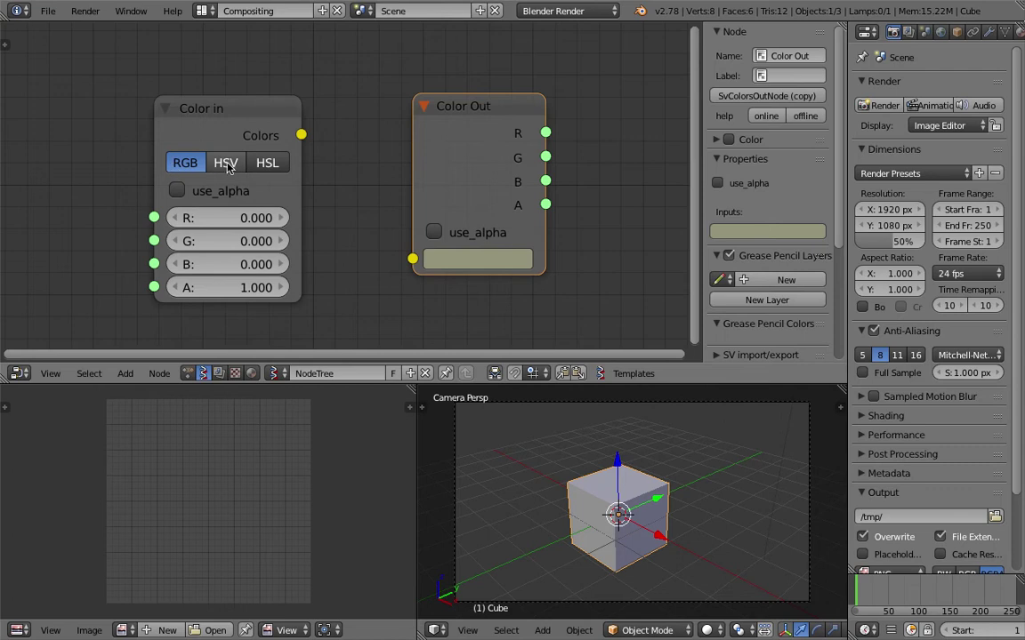
Cycle the Color in node through its RGB, HSV and HSL modes, leaving it on HSL.
click(232, 167)
scroll(213, 170, down, 1)
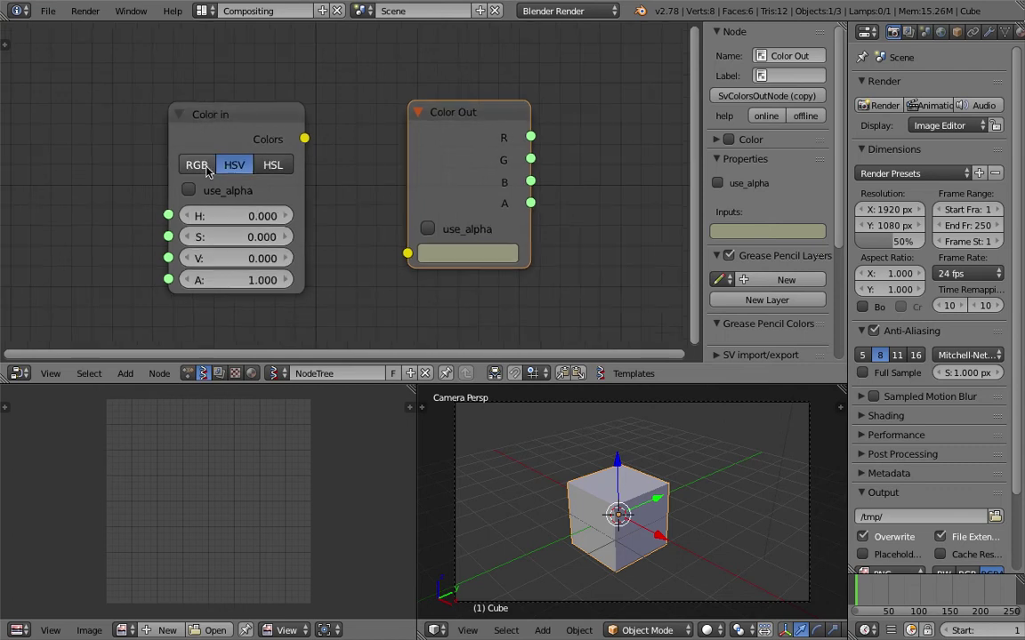
scroll(238, 169, down, 1)
click(219, 129)
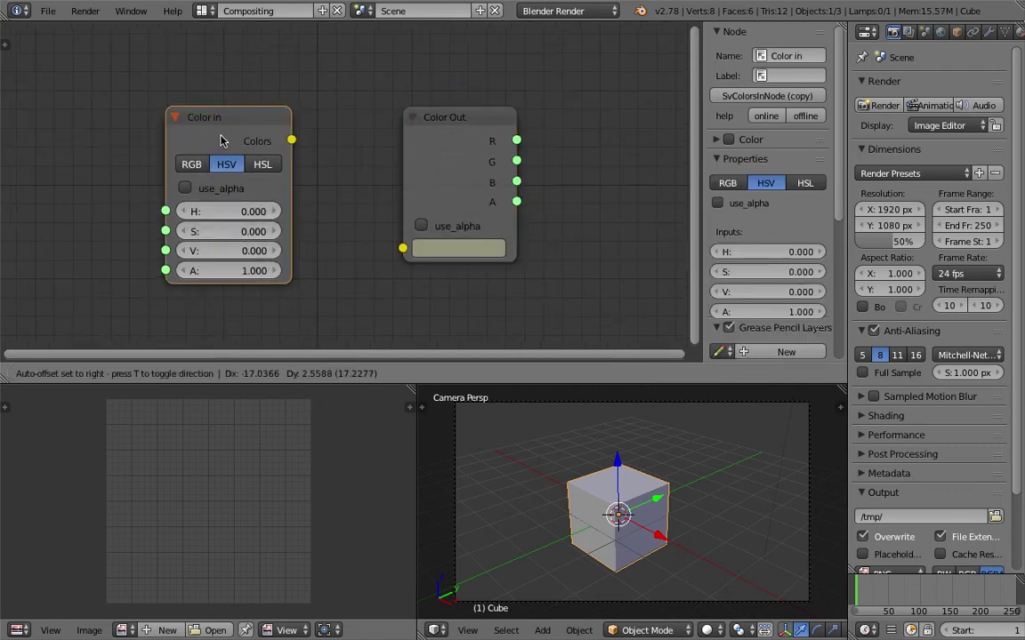
click(258, 164)
click(218, 165)
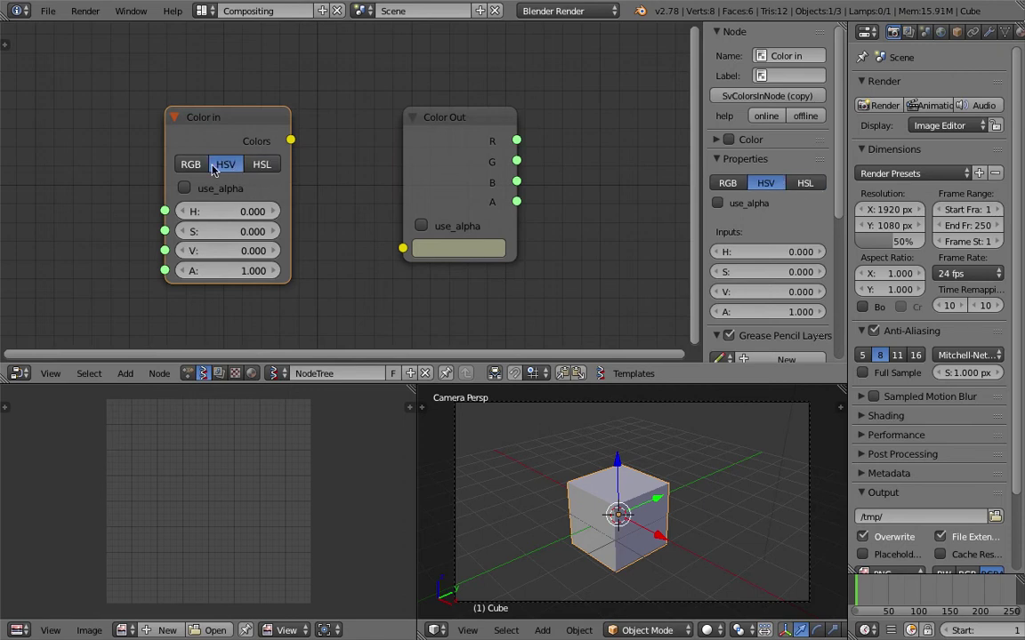
click(258, 169)
click(227, 166)
click(191, 167)
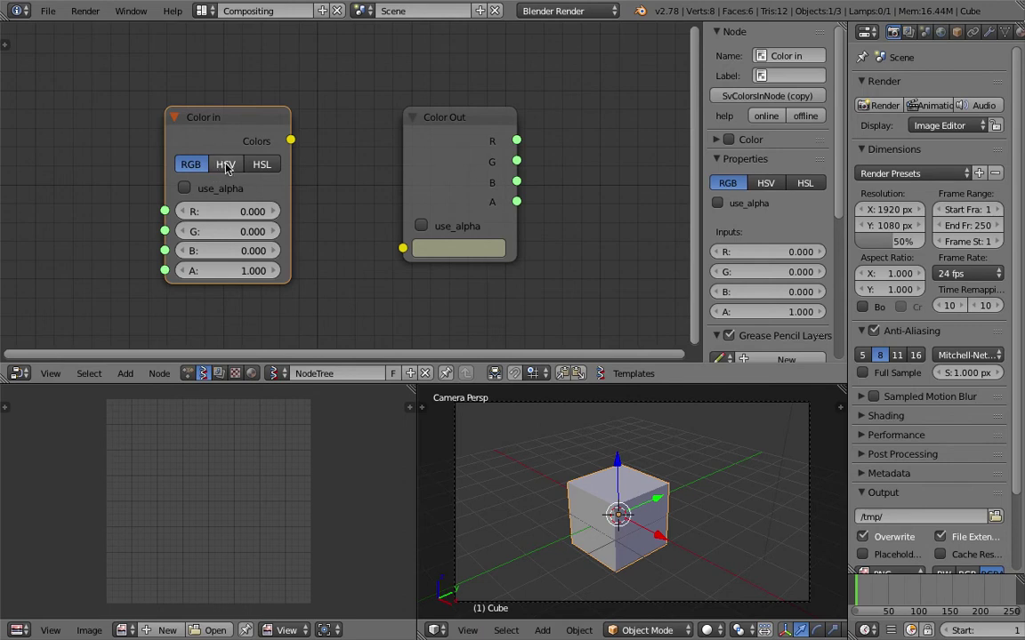
click(225, 168)
click(263, 169)
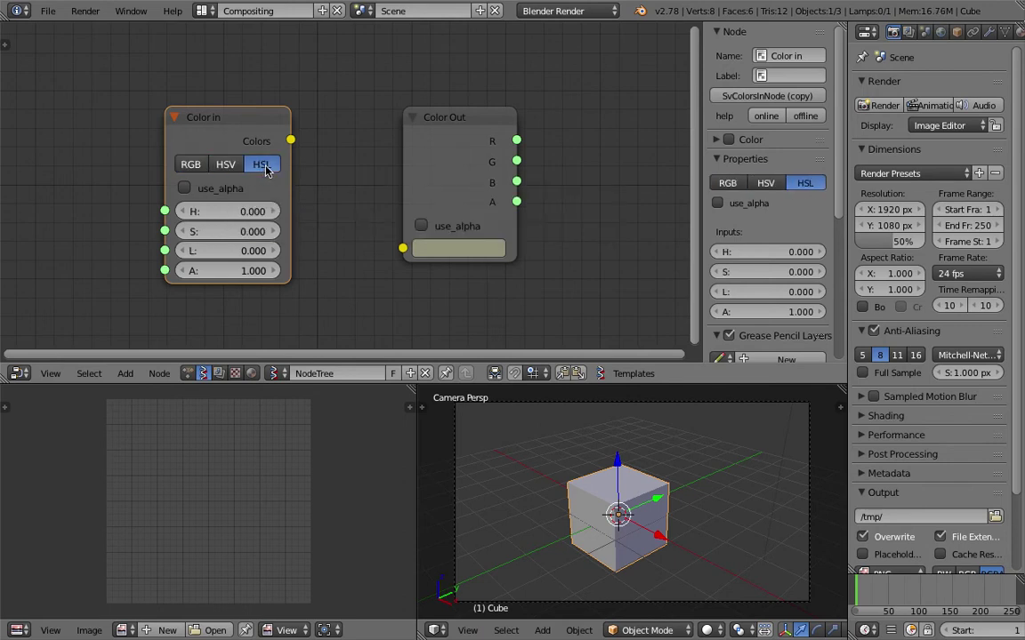
Move the Color Out node farther away from the Color in node.
drag(291, 140, 311, 87)
drag(418, 117, 496, 114)
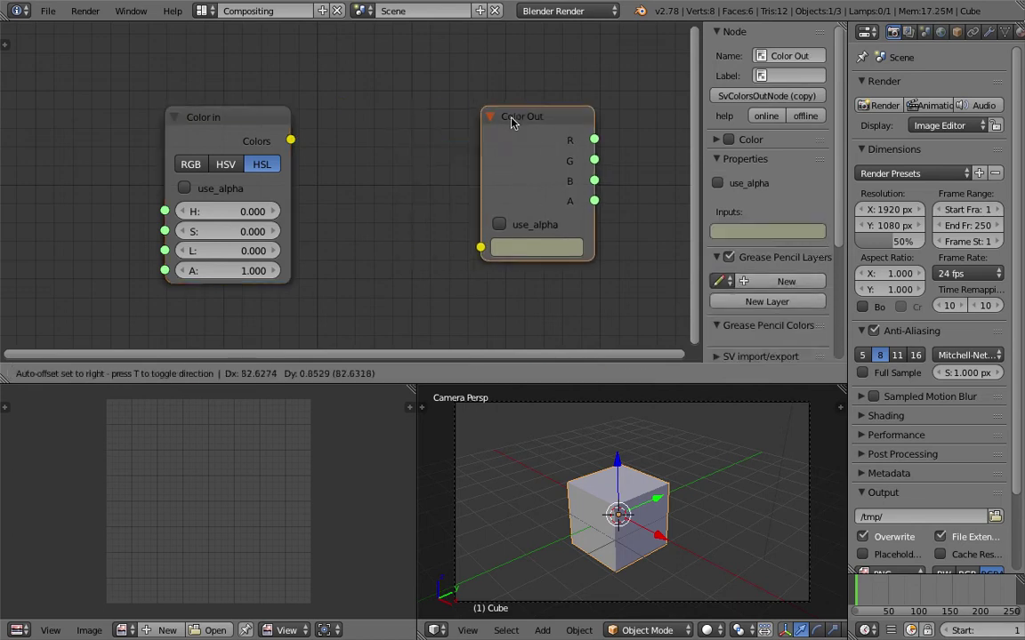
drag(290, 141, 418, 293)
Delete all the default scene objects and expand the 3D view over the neighbouring image editor area.
middle_drag(627, 483, 546, 459)
key(a)
key(a)
key(x)
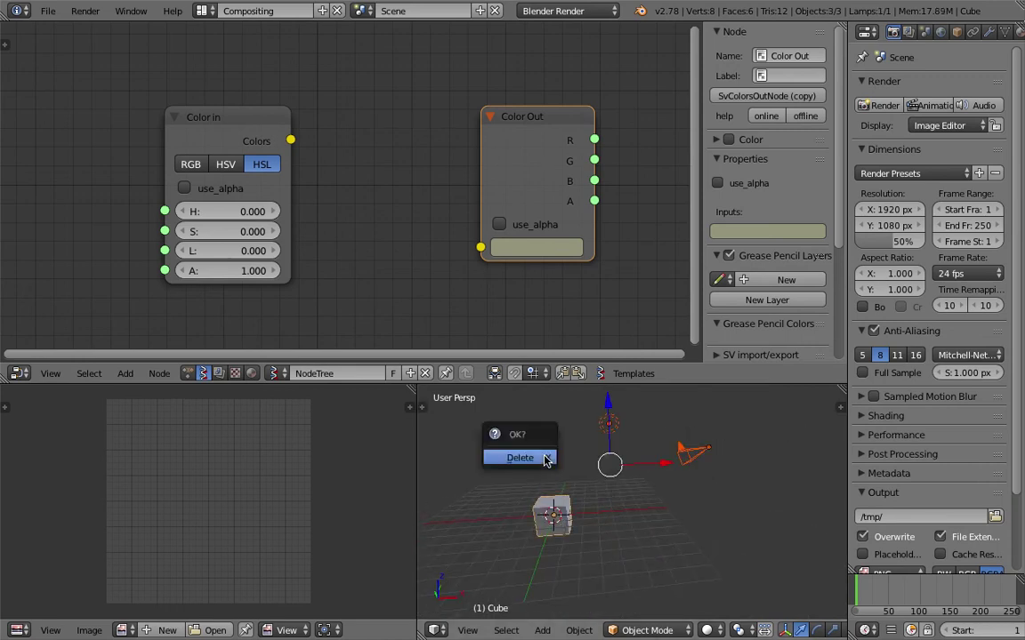
click(543, 454)
drag(421, 404, 267, 400)
shift+middle_drag(481, 532, 572, 505)
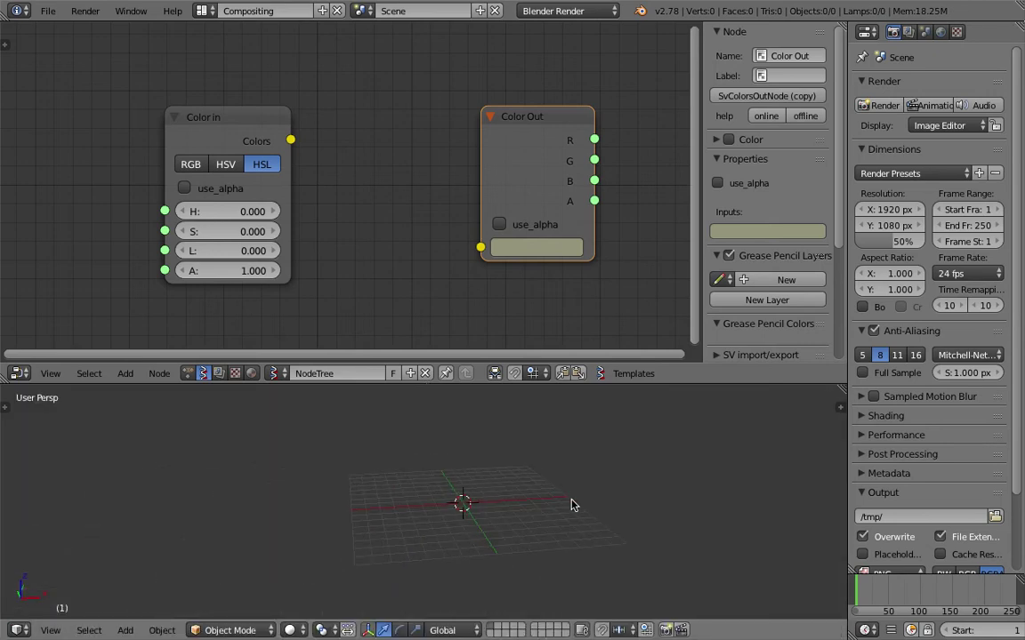
Save the file in the Desktop folder as sv_generate_HSV_colors.blend.
click(48, 12)
click(93, 132)
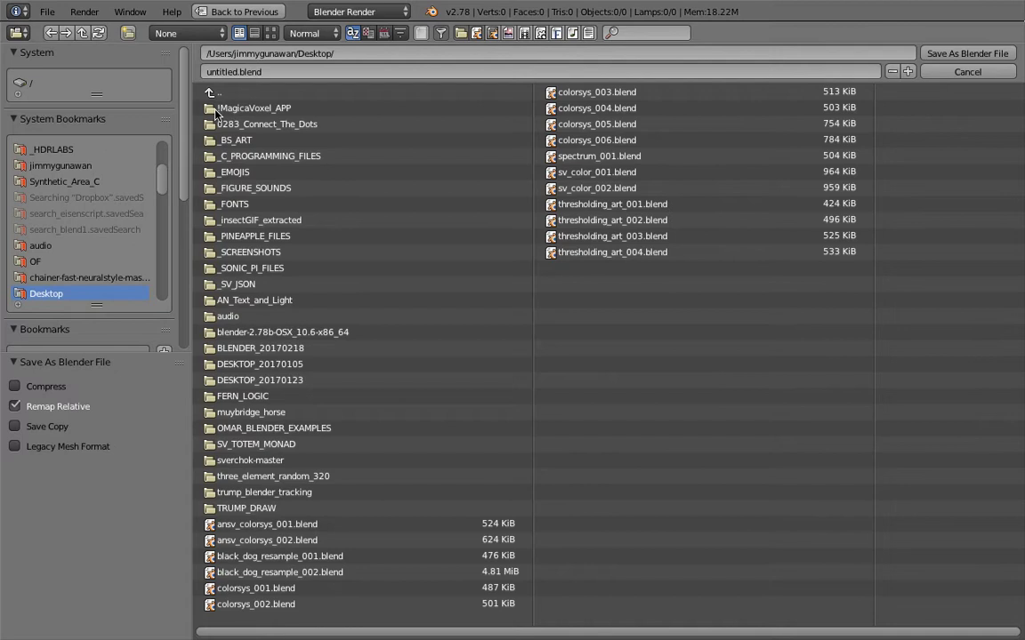
click(281, 73)
text(sv_generate_HS)
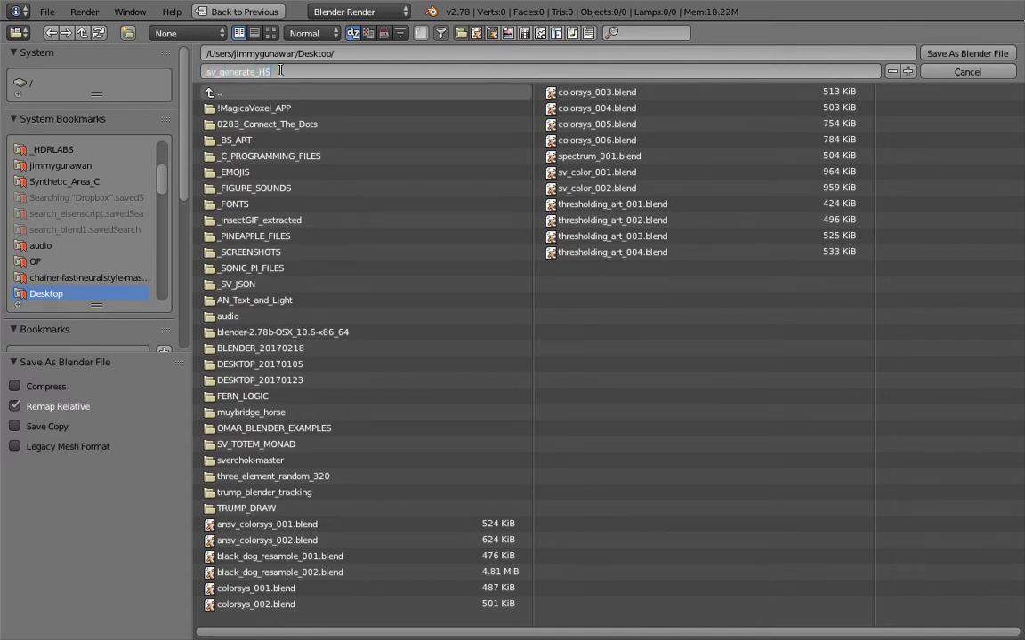
text(V_colors)
key(Return)
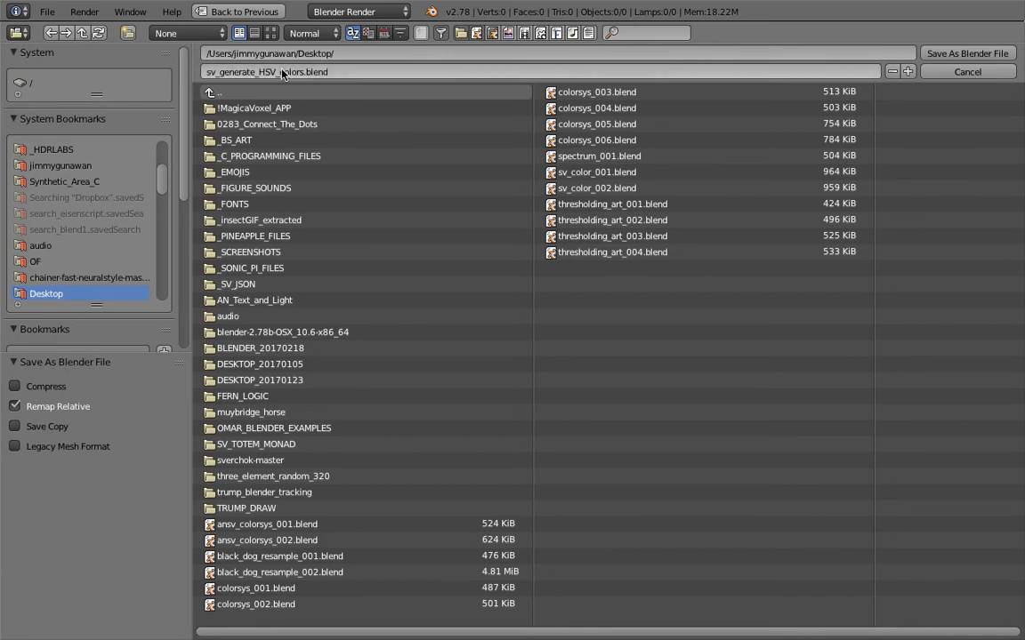
click(967, 54)
Hide the node editor's properties sidebar.
scroll(480, 142, down, 5)
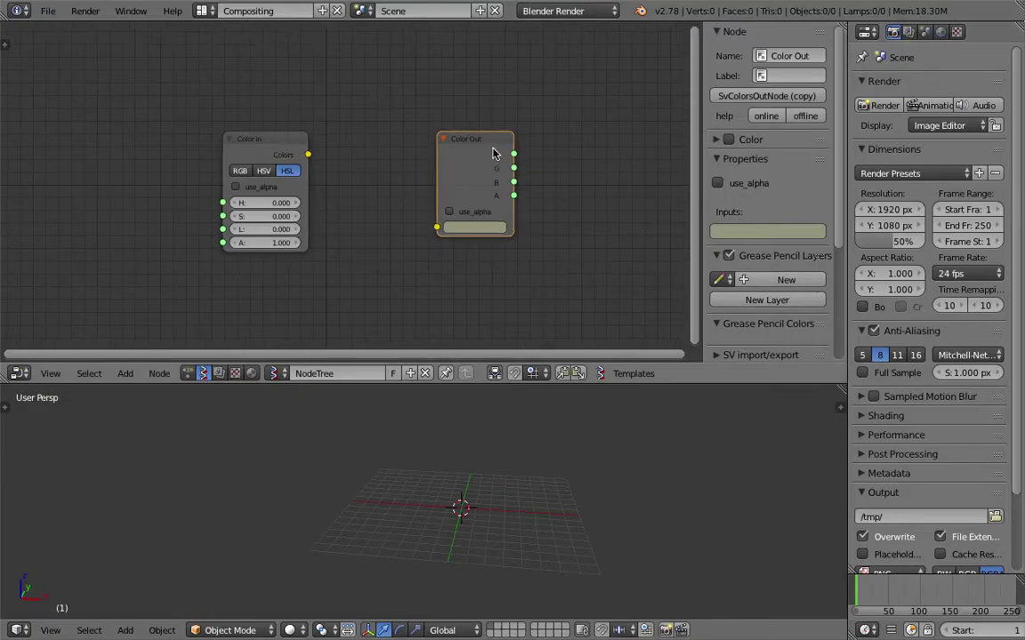
middle_drag(496, 153, 521, 150)
drag(703, 87, 872, 98)
key(n)
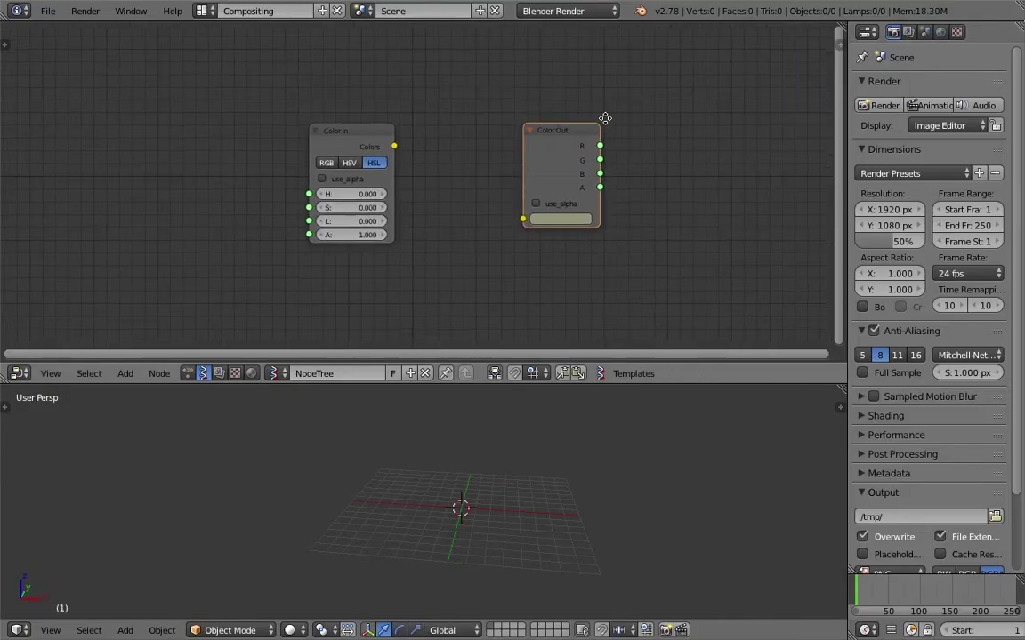
Delete the Color Out node from the node tree.
scroll(483, 120, up, 4)
drag(536, 120, 528, 127)
key(x)
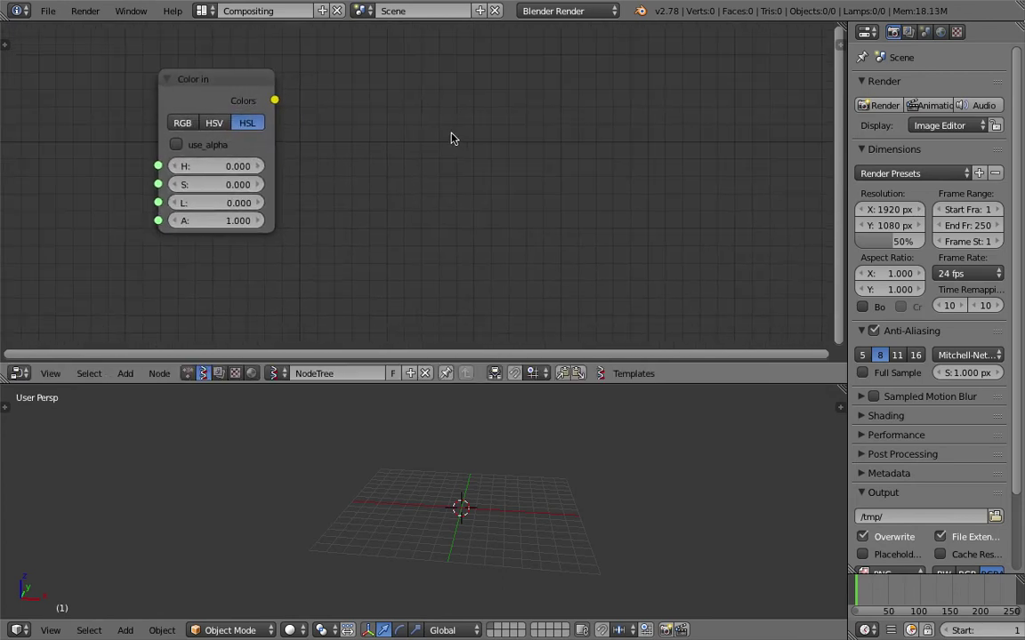
Search for "box" and place a Box node to the right of the Color in node.
key(shift+a)
click(429, 105)
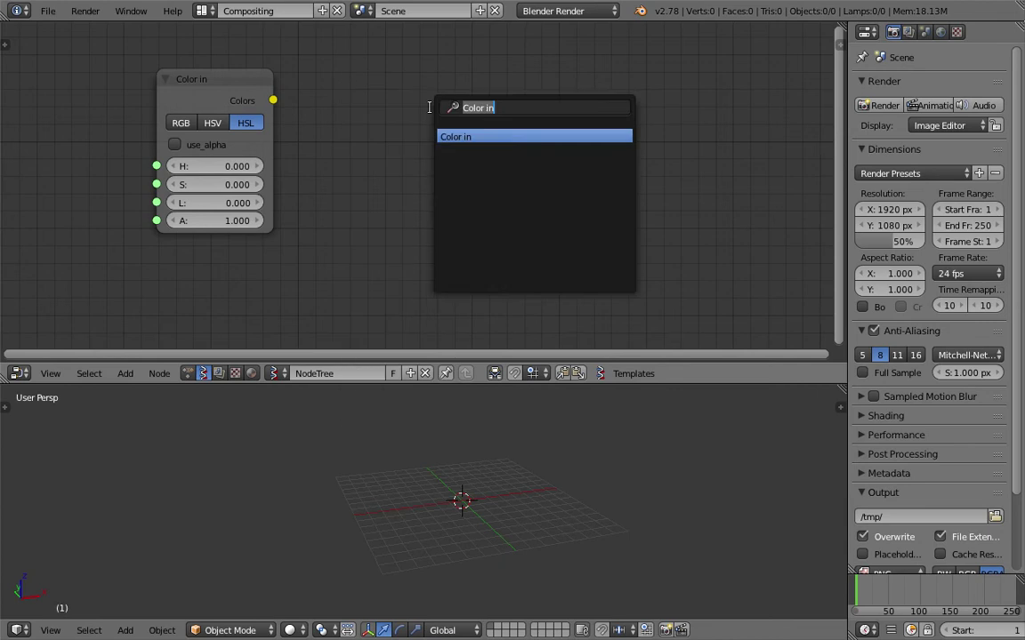
text(box)
key(Return)
click(415, 107)
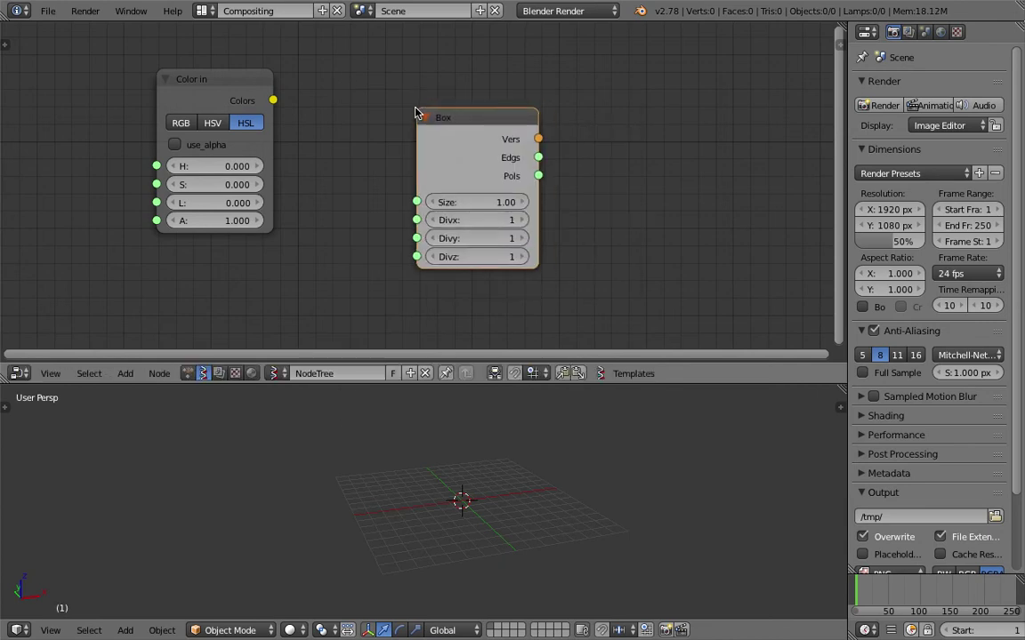
Search for "bmes" and place a Viewer BMeshMK2 node to the right of the Box node.
middle_drag(673, 114, 627, 108)
key(shift+a)
click(614, 106)
text(bmes)
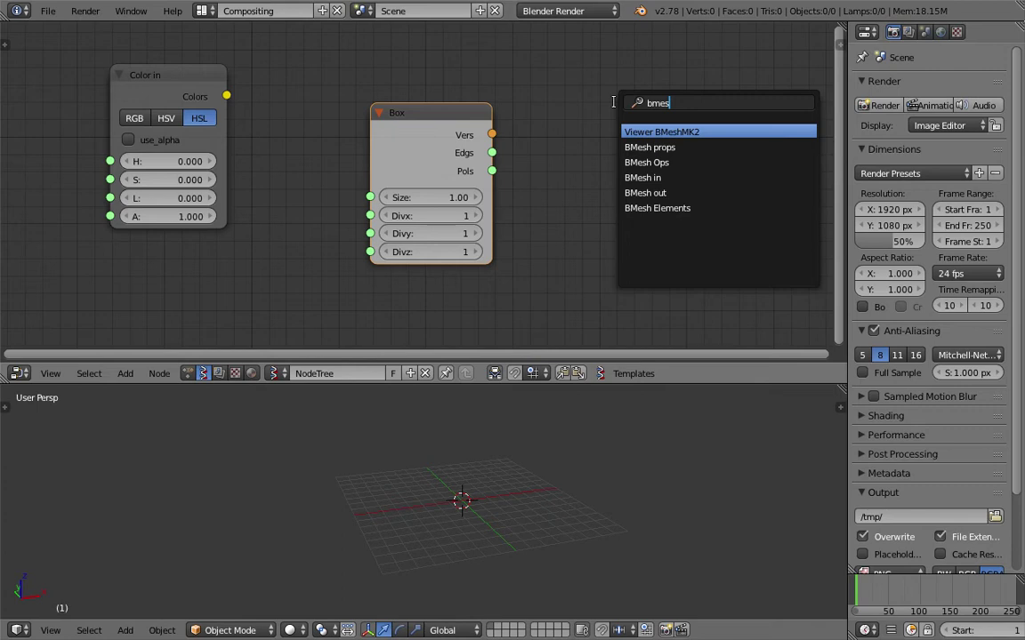
key(Return)
click(623, 96)
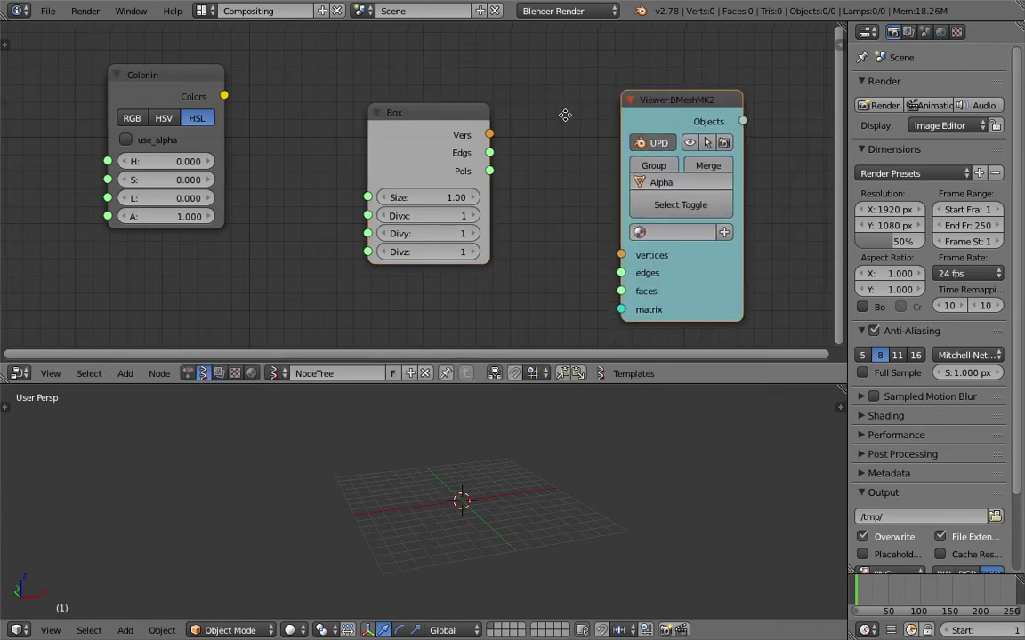
Save the current node setup over the existing sv_generate_HSV_colors.blend file.
middle_drag(564, 114, 464, 120)
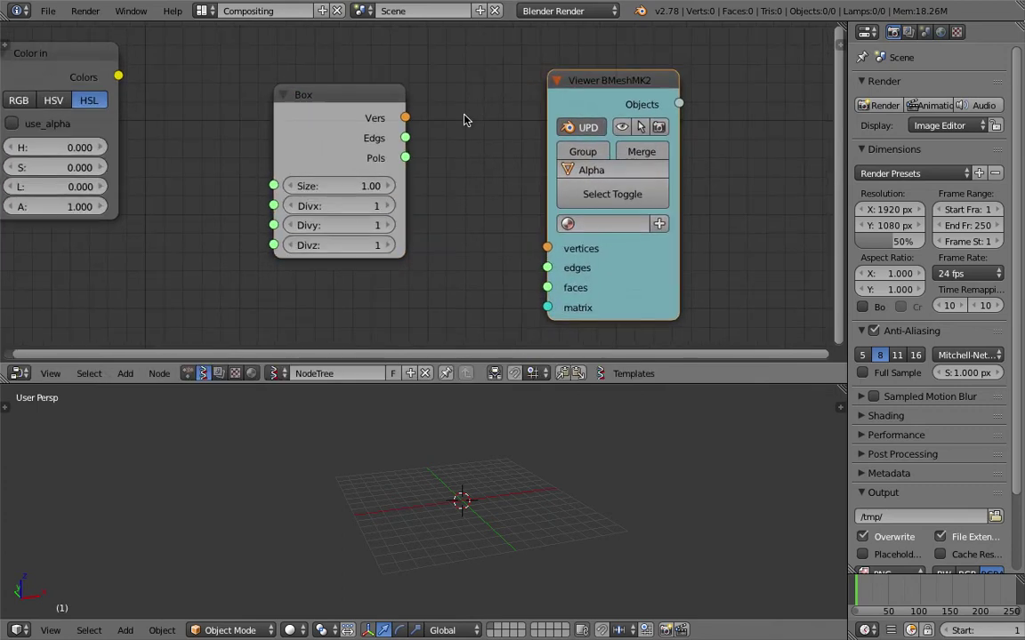
middle_drag(569, 445, 546, 438)
key(ctrl+s)
click(546, 437)
Link the Box node's Vers and Pols outputs to the viewer's vertices and faces inputs, and save over the file.
scroll(525, 86, down, 1)
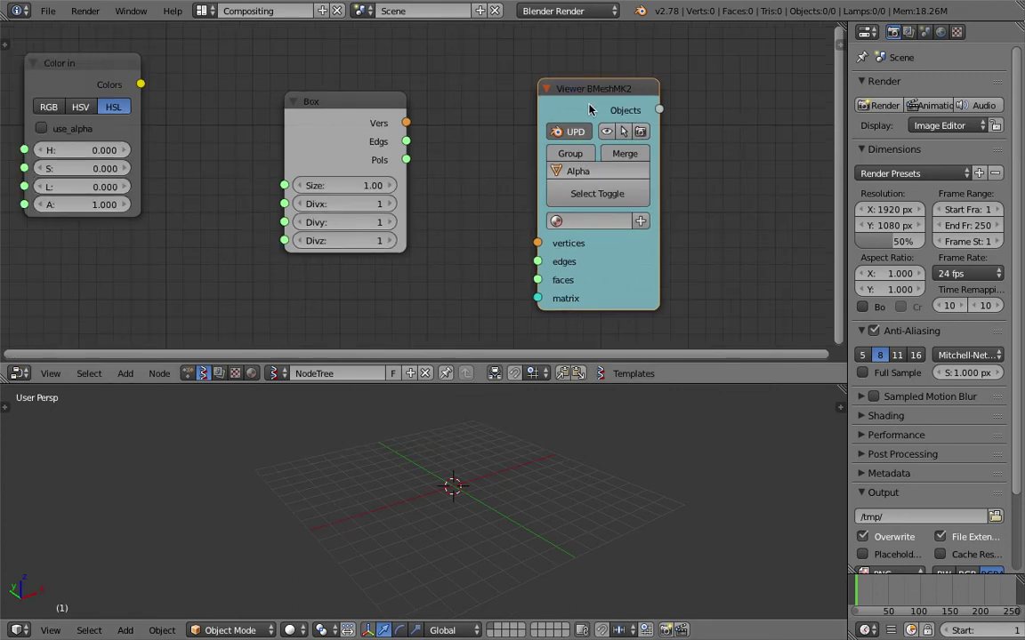
drag(407, 122, 537, 243)
drag(406, 160, 537, 279)
middle_drag(528, 407, 514, 473)
key(ctrl+s)
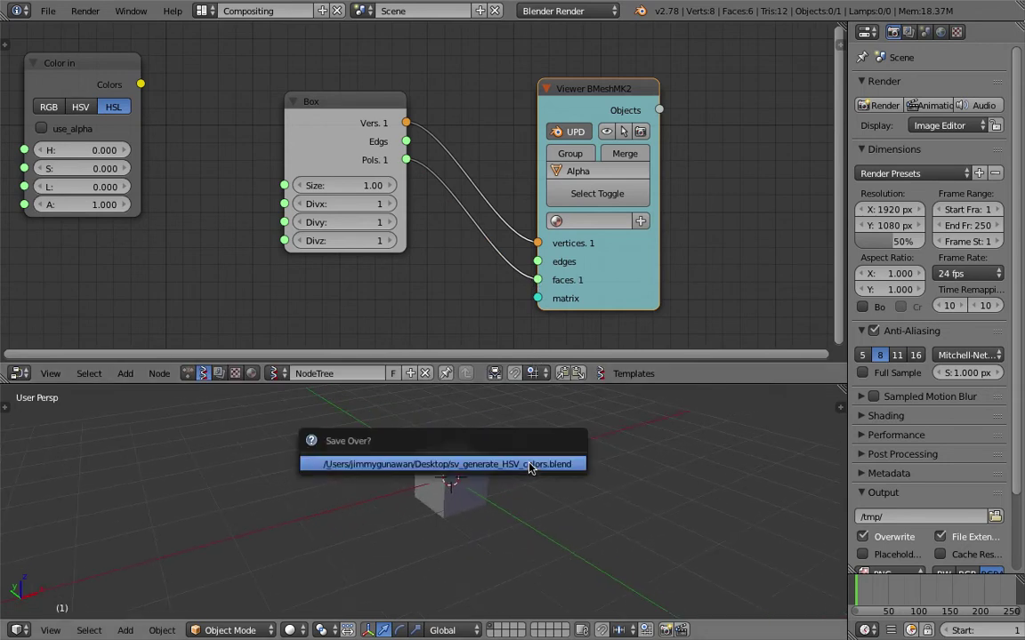
click(531, 468)
Create a new material for the generated box from the Viewer BMeshMK2 node.
middle_drag(540, 215, 495, 137)
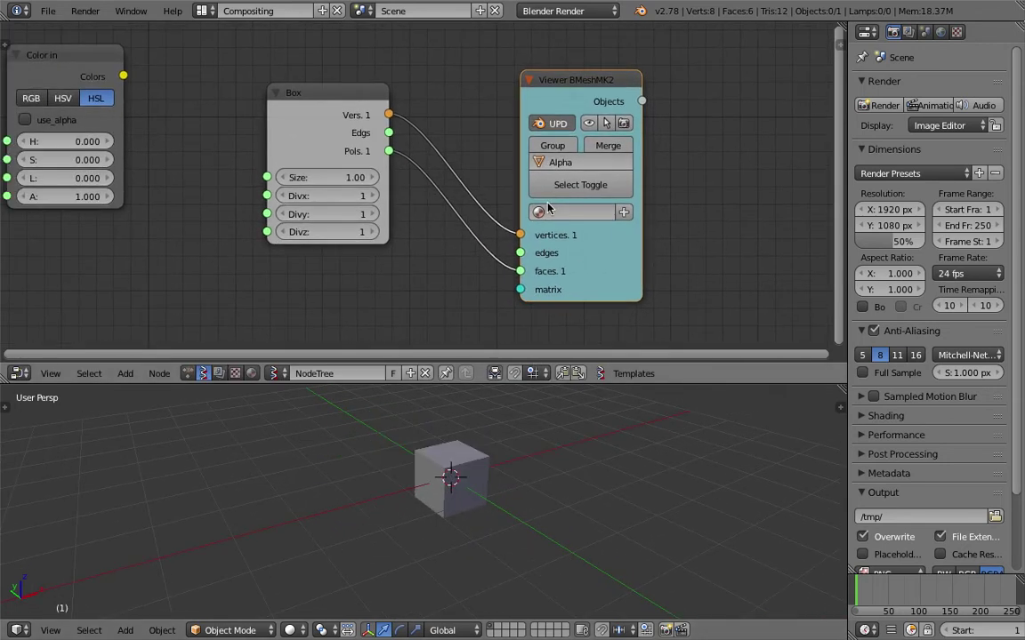
middle_drag(487, 480, 480, 473)
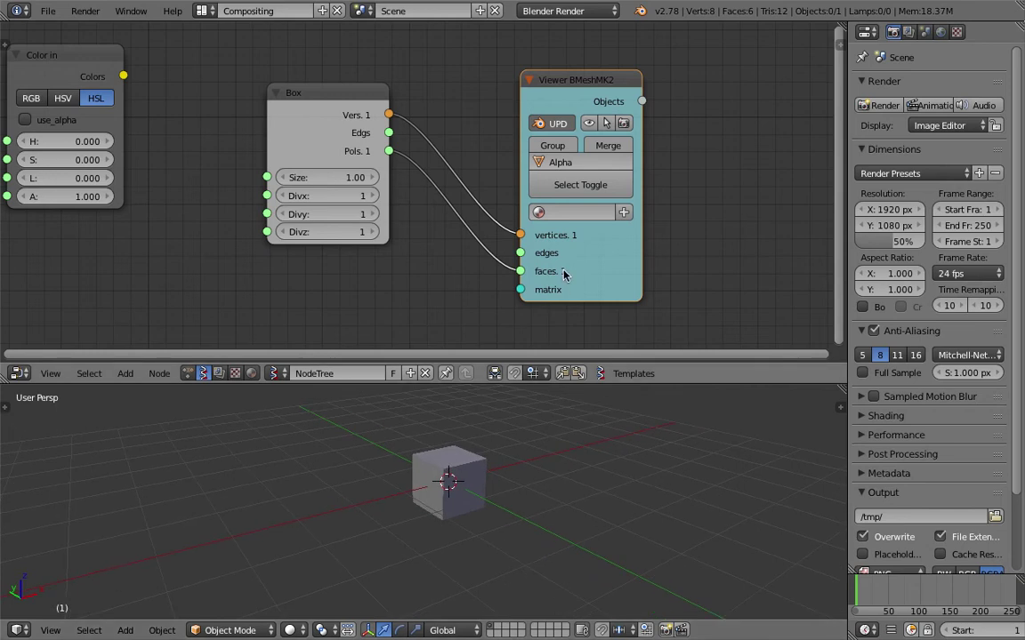
click(623, 212)
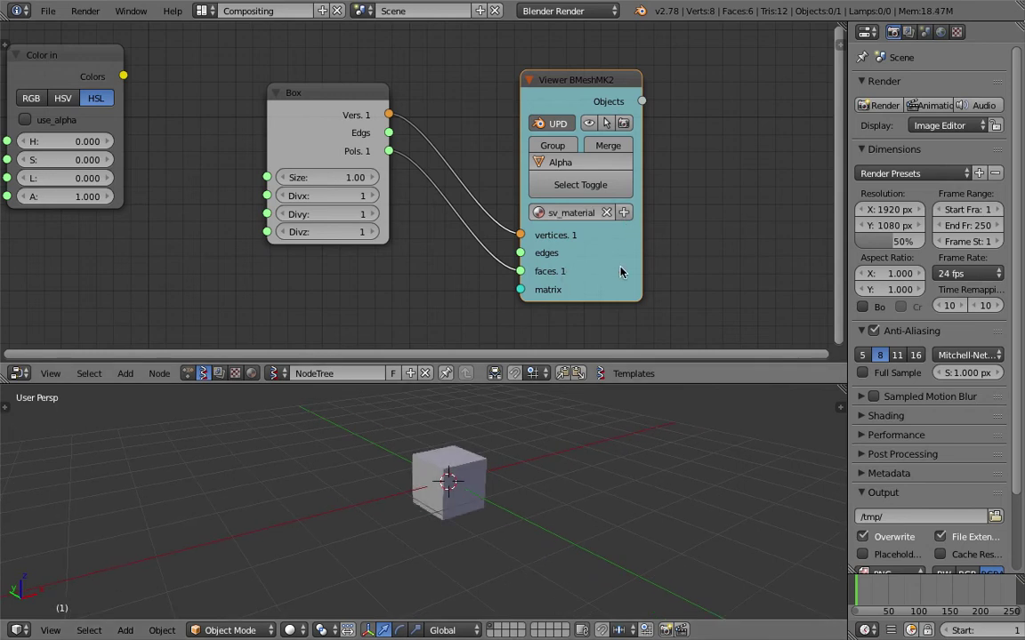
Remove the sv_material slot from the generated box and give the box a new material.
right_click(457, 478)
scroll(1005, 33, down, 1)
click(1005, 33)
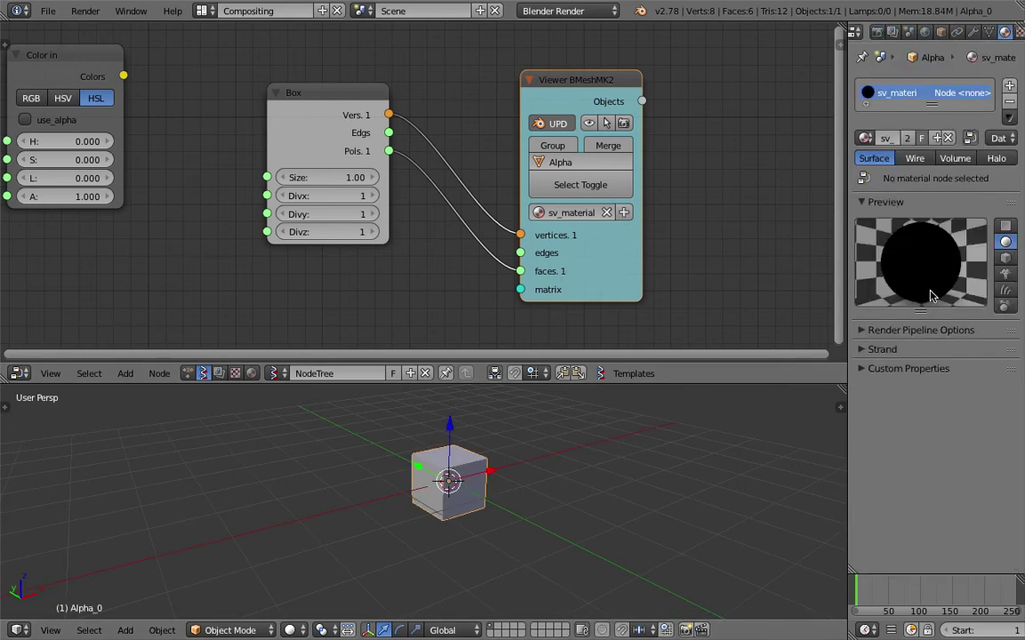
click(1009, 101)
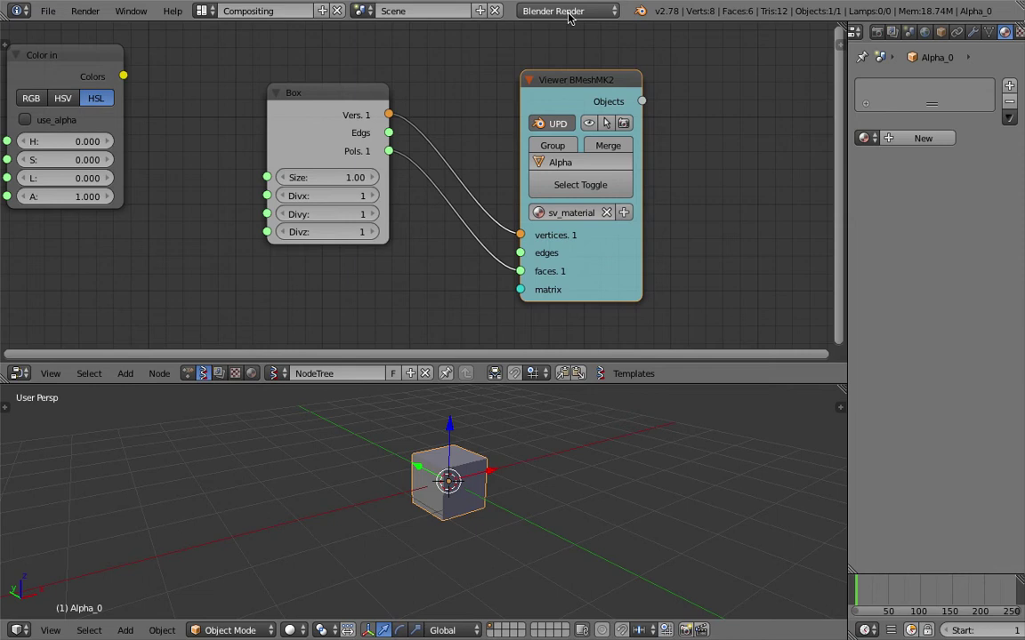
drag(533, 78, 514, 68)
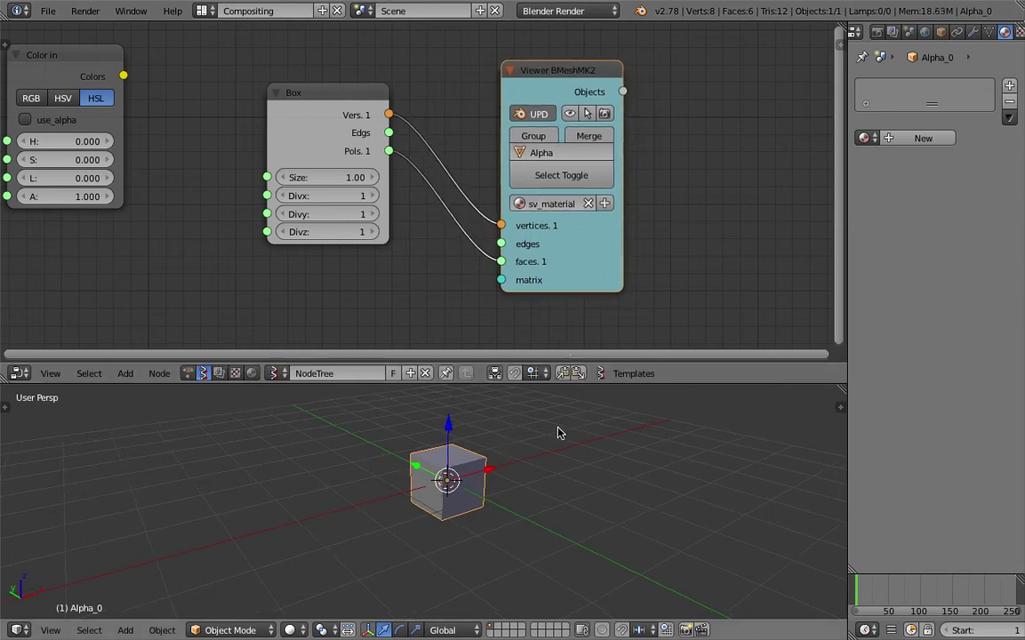
middle_drag(487, 457, 471, 418)
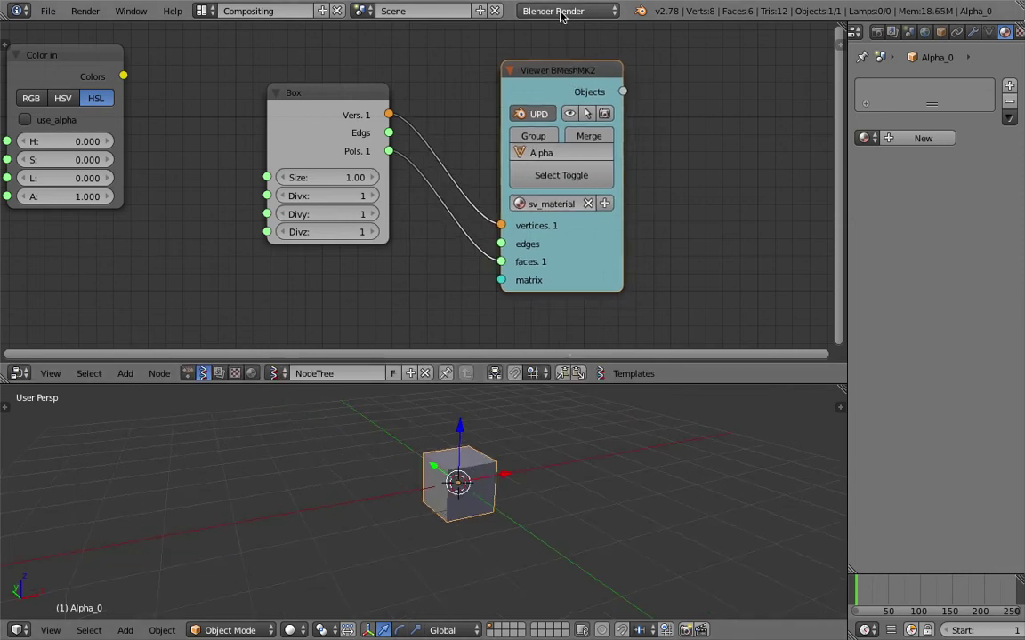
click(920, 138)
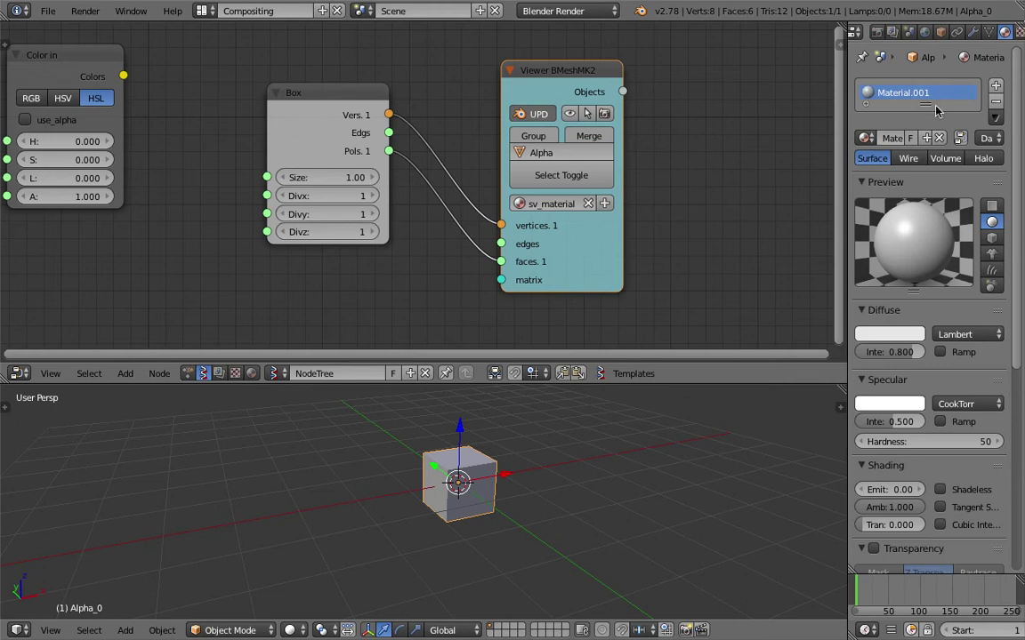
Widen the properties area and enable Object Color in the new material's options.
scroll(898, 380, down, 9)
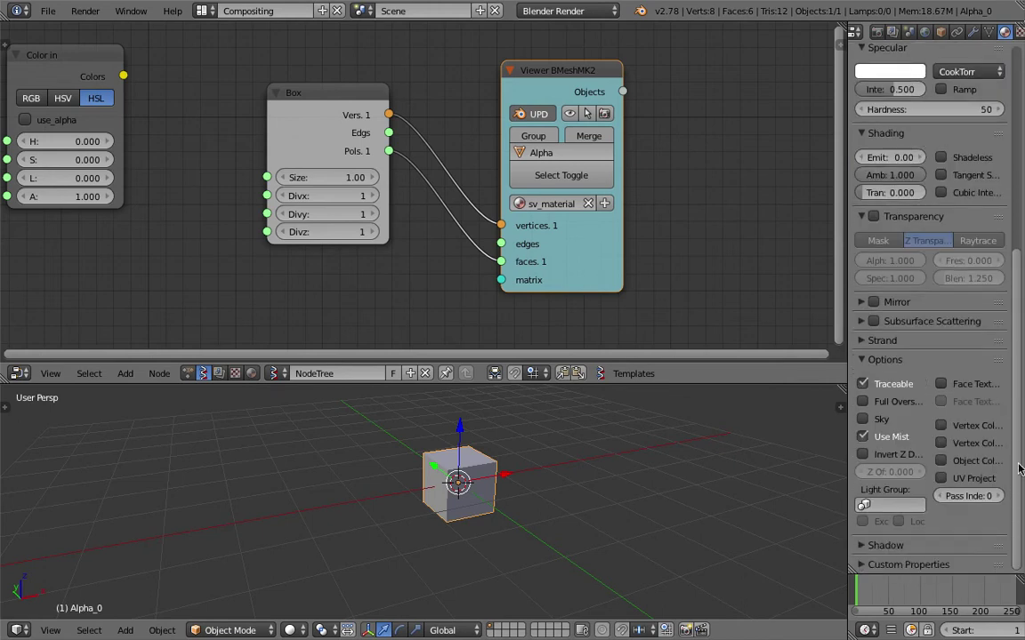
drag(846, 382, 756, 383)
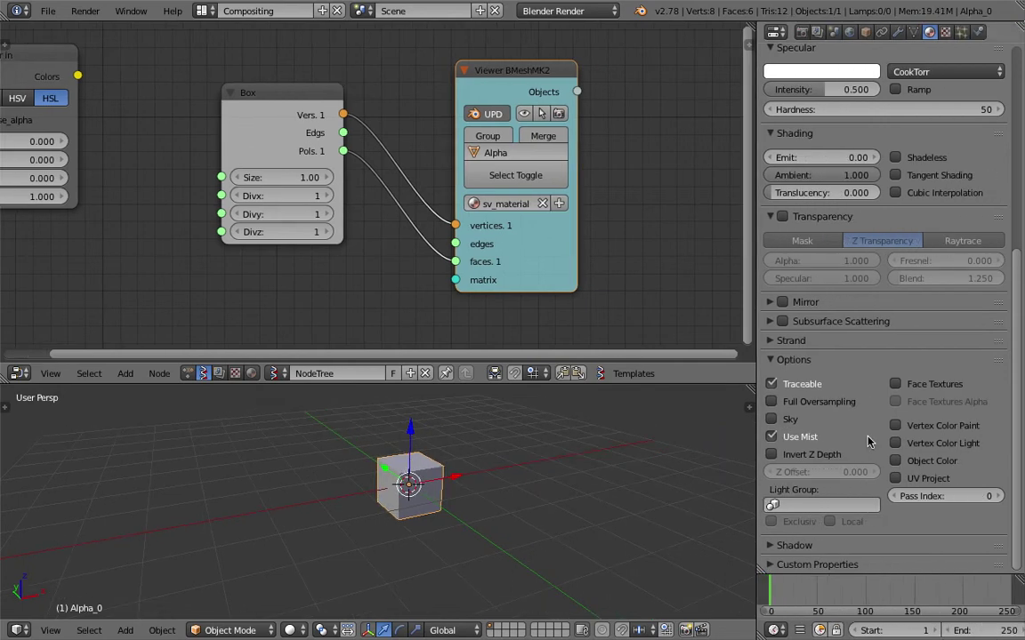
click(898, 461)
scroll(495, 483, up, 2)
middle_drag(495, 483, 421, 471)
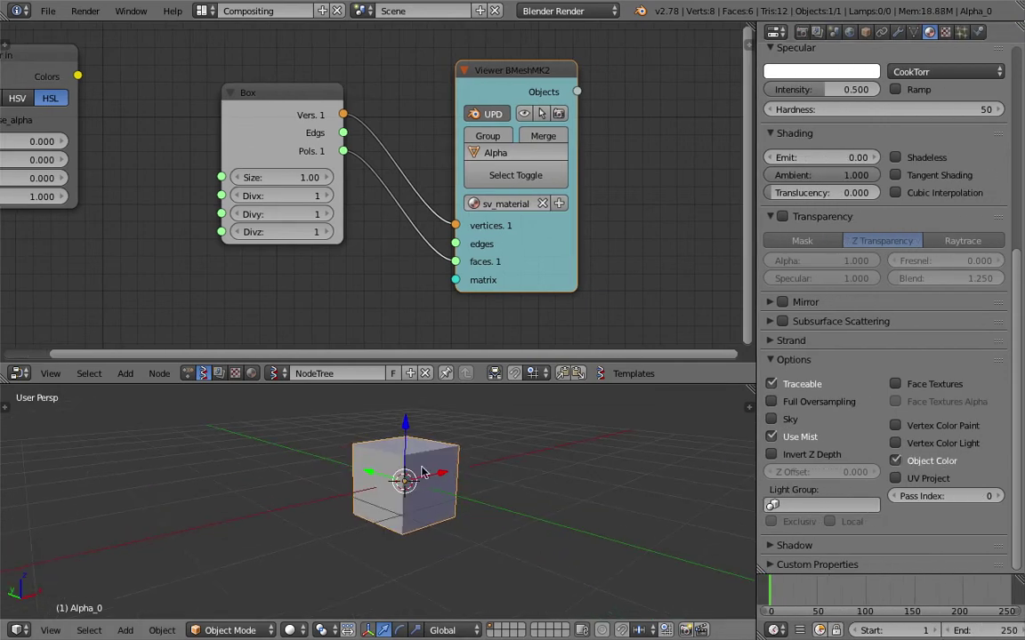
Assign Material.001 to the Viewer BMeshMK2 node and widen the node slightly.
click(473, 204)
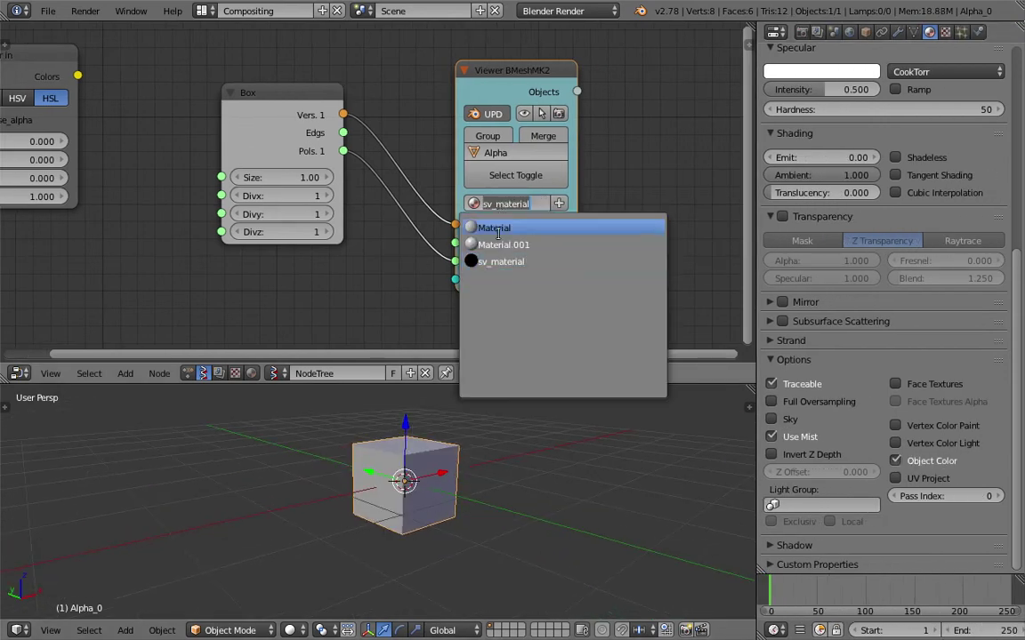
click(480, 223)
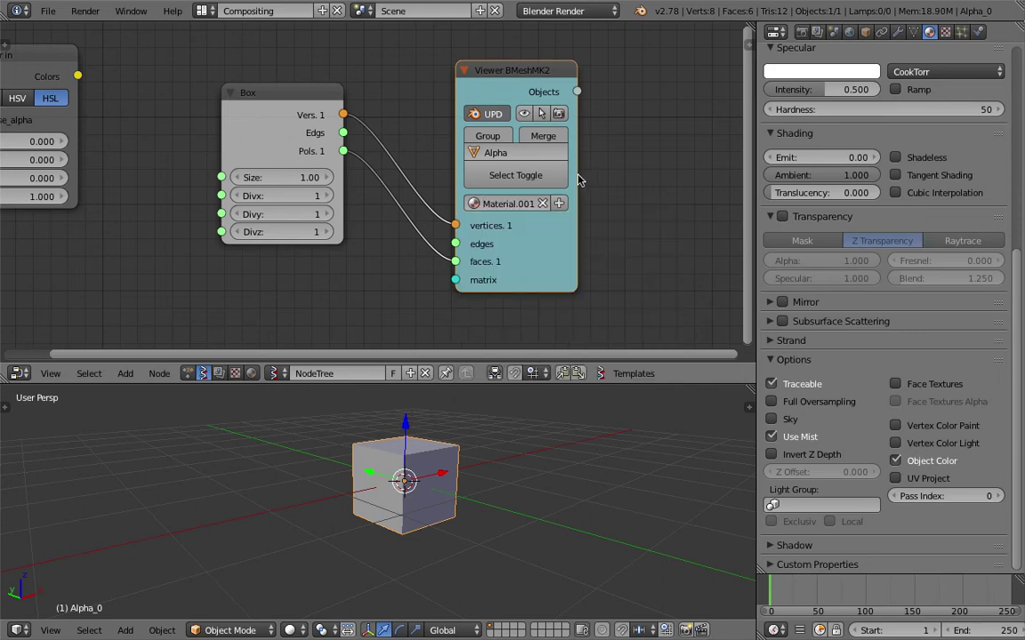
drag(578, 180, 611, 175)
middle_drag(481, 401, 507, 469)
Change the box's object color to turquoise, and finish on a pale pink.
click(865, 33)
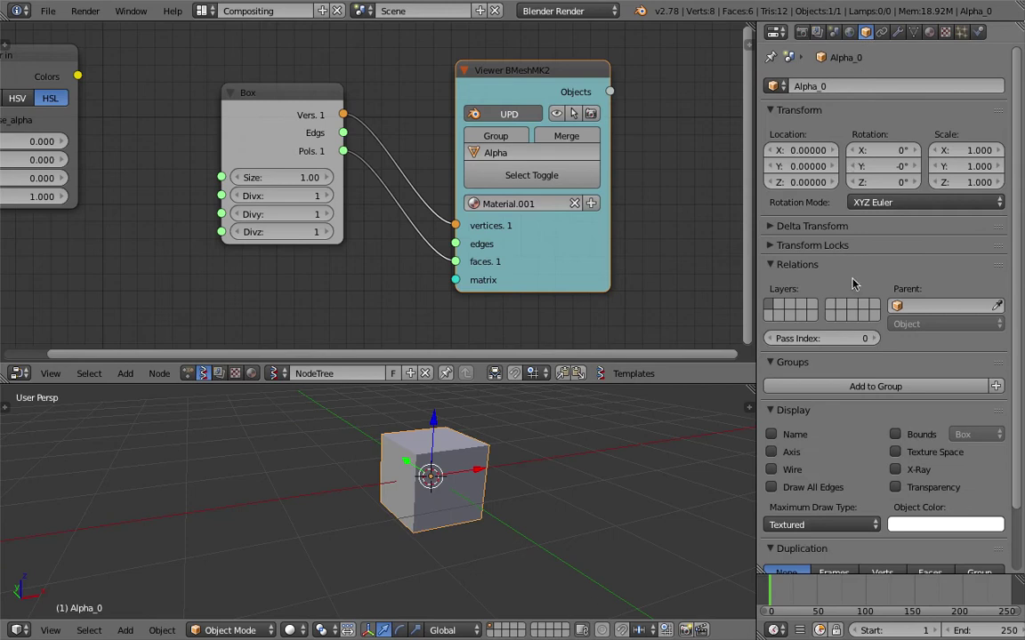
scroll(852, 283, down, 2)
click(919, 456)
click(915, 249)
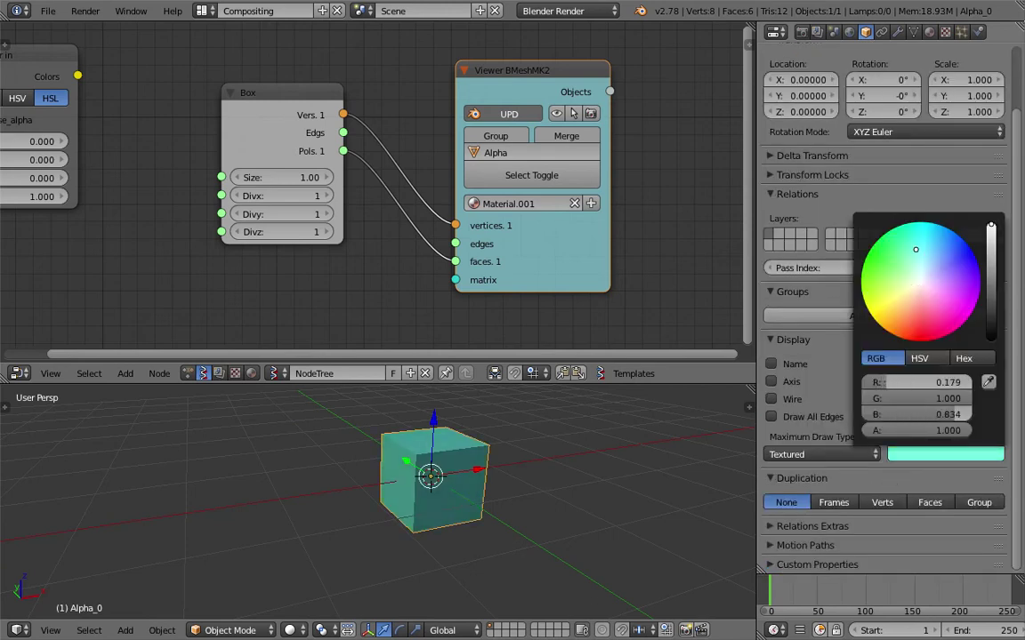
drag(915, 249, 928, 285)
Move the Viewer BMeshMK2 node slightly closer to the Box node and save over the file.
scroll(511, 204, down, 2)
drag(496, 94, 477, 94)
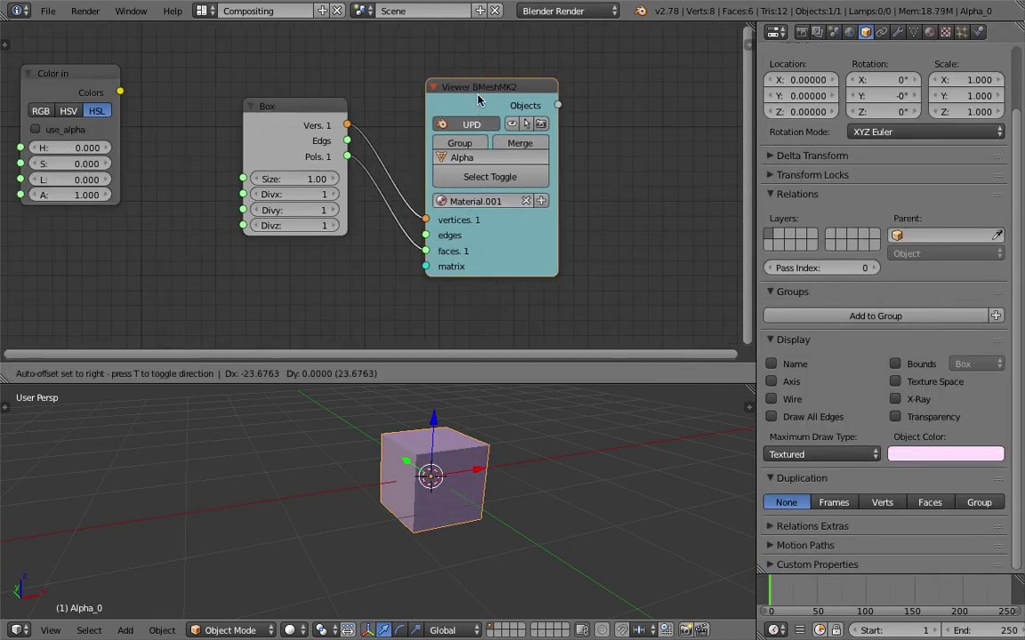
scroll(360, 121, down, 3)
middle_drag(359, 121, 272, 116)
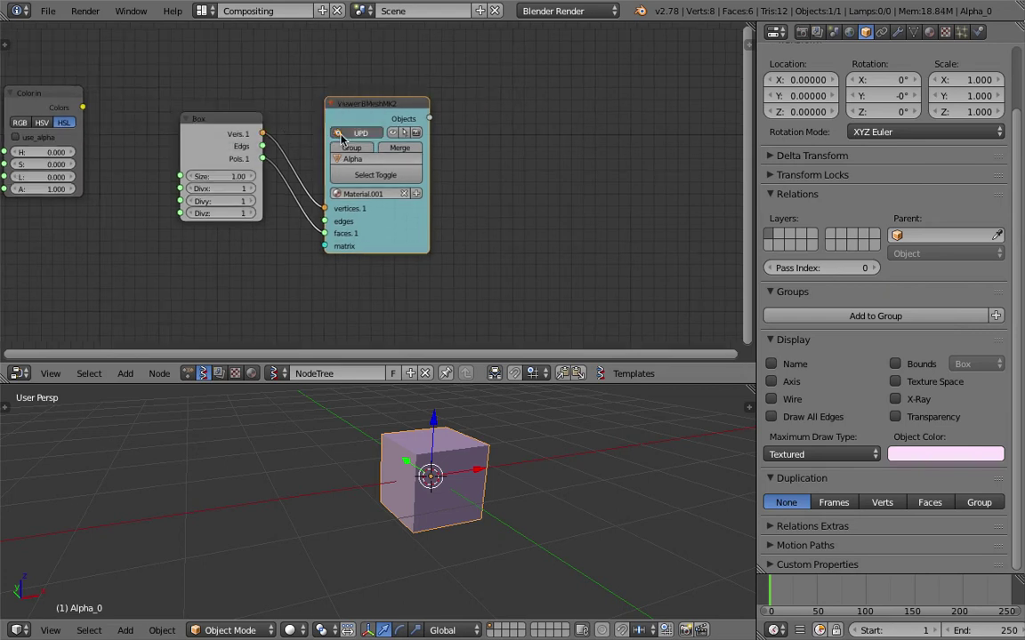
middle_drag(342, 138, 288, 148)
scroll(461, 149, up, 1)
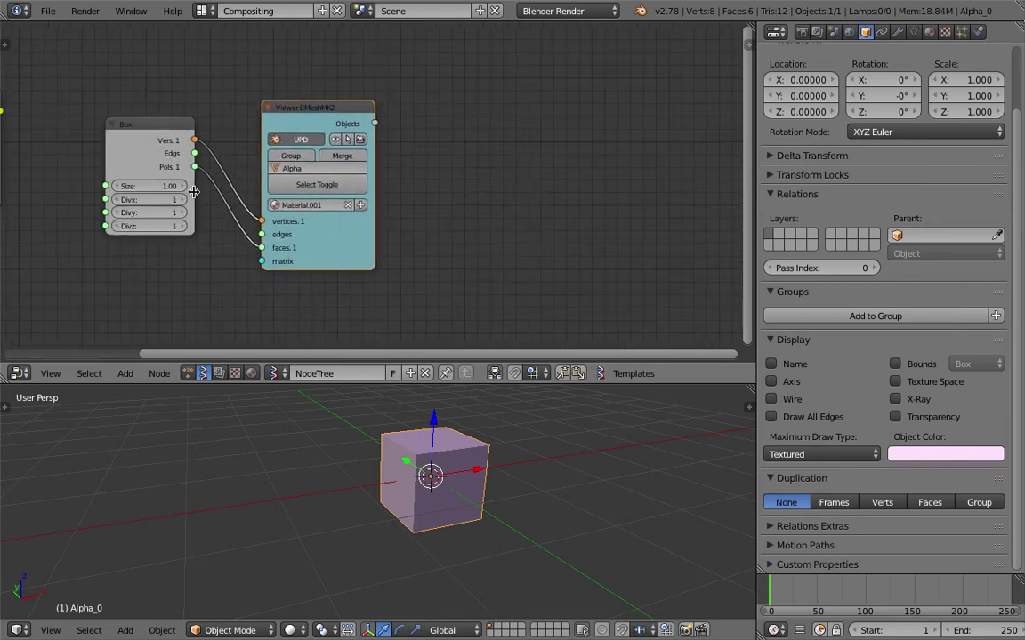
middle_drag(542, 516, 469, 451)
key(ctrl+s)
click(469, 451)
Move the Color in node directly below the Viewer BMeshMK2 node.
scroll(498, 184, down, 3)
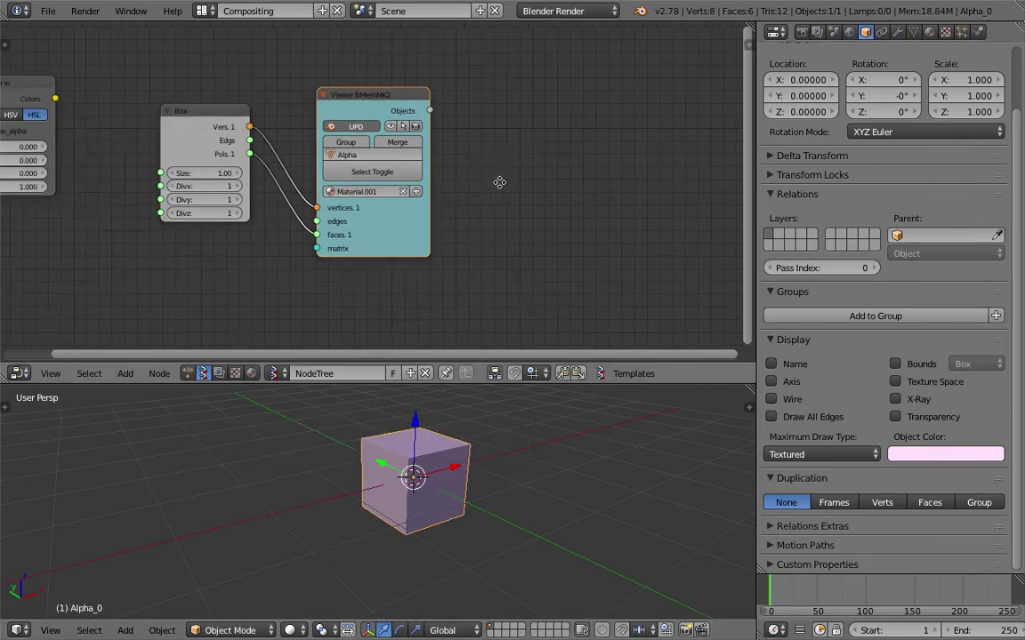
scroll(463, 166, down, 2)
drag(108, 113, 361, 261)
middle_drag(453, 203, 403, 173)
scroll(403, 178, up, 1)
Search for "object id", place an Object ID Set MK2 node to the right of the viewer node, and save over the file.
key(space)
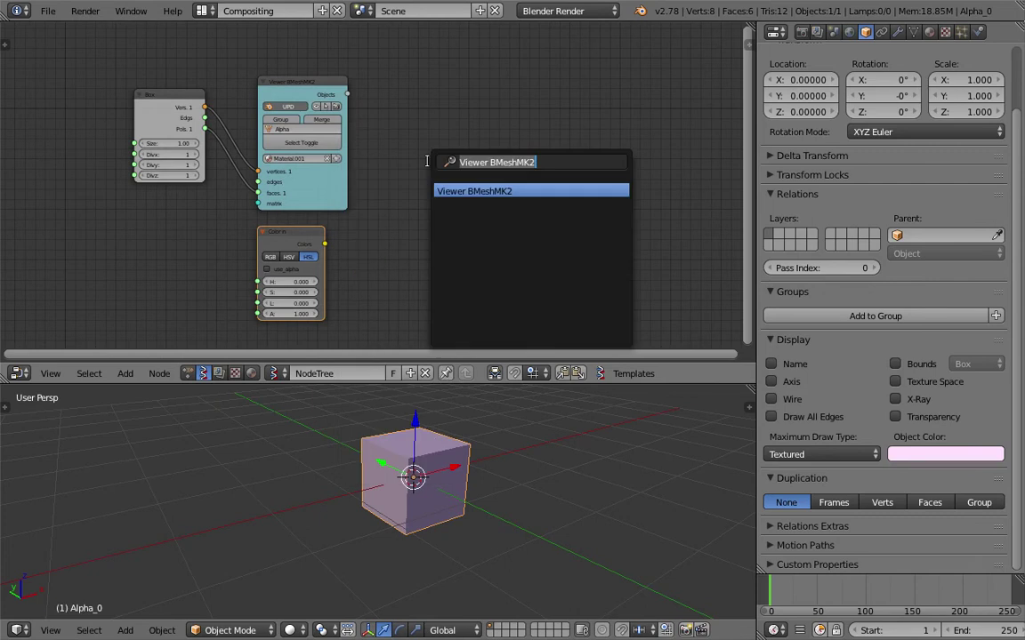
text(object id)
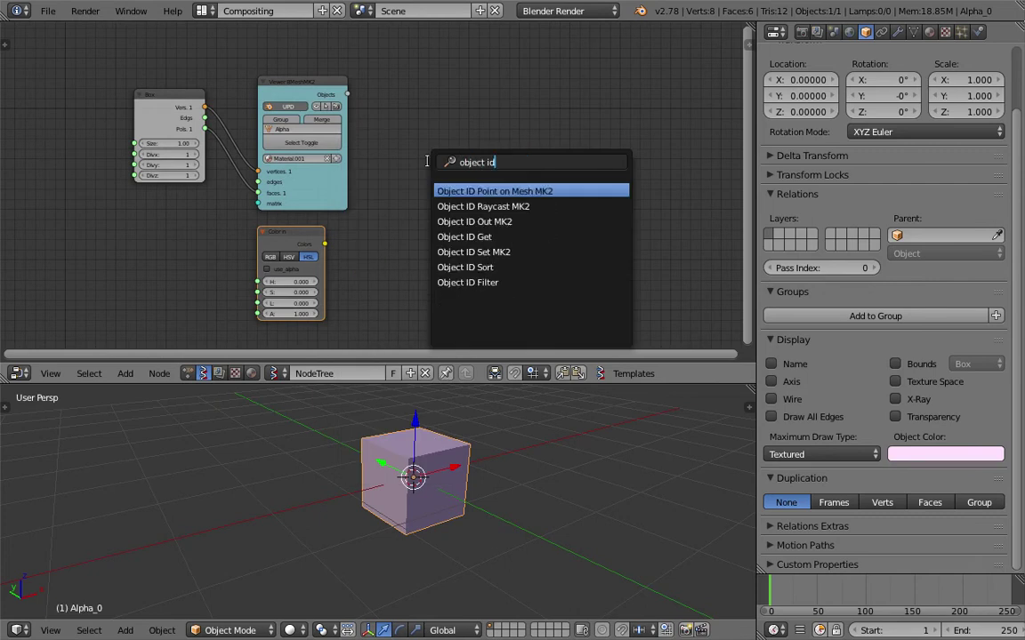
key(Down)
key(Down)
key(Down)
key(Down)
key(Return)
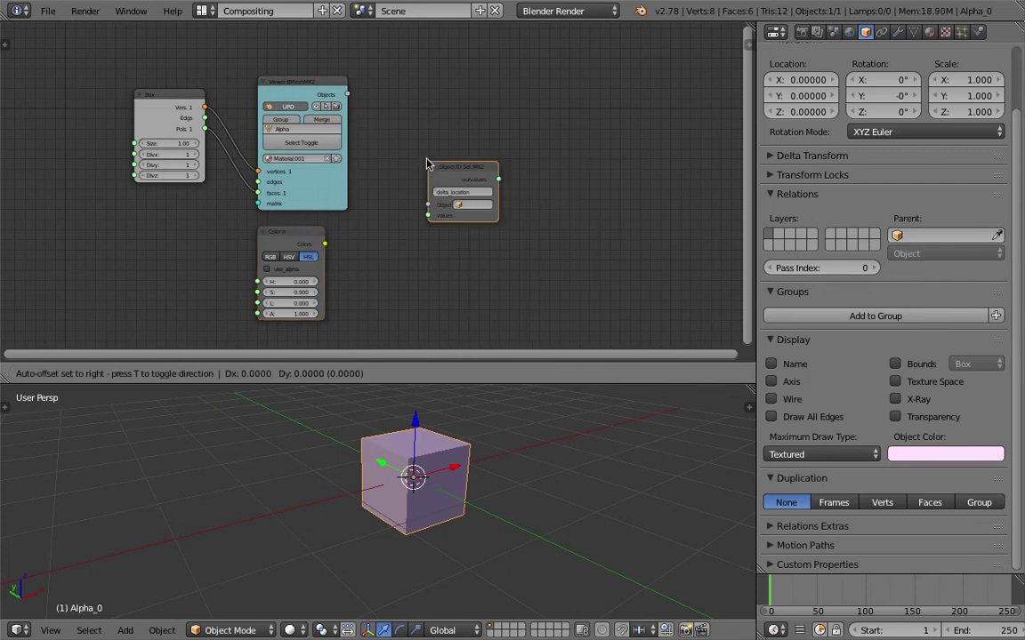
click(430, 143)
key(ctrl+s)
click(434, 140)
Link the Viewer BMeshMK2 node's Objects output to the Object ID Set MK2 node's Objects input.
scroll(494, 137, up, 5)
middle_drag(405, 84, 405, 107)
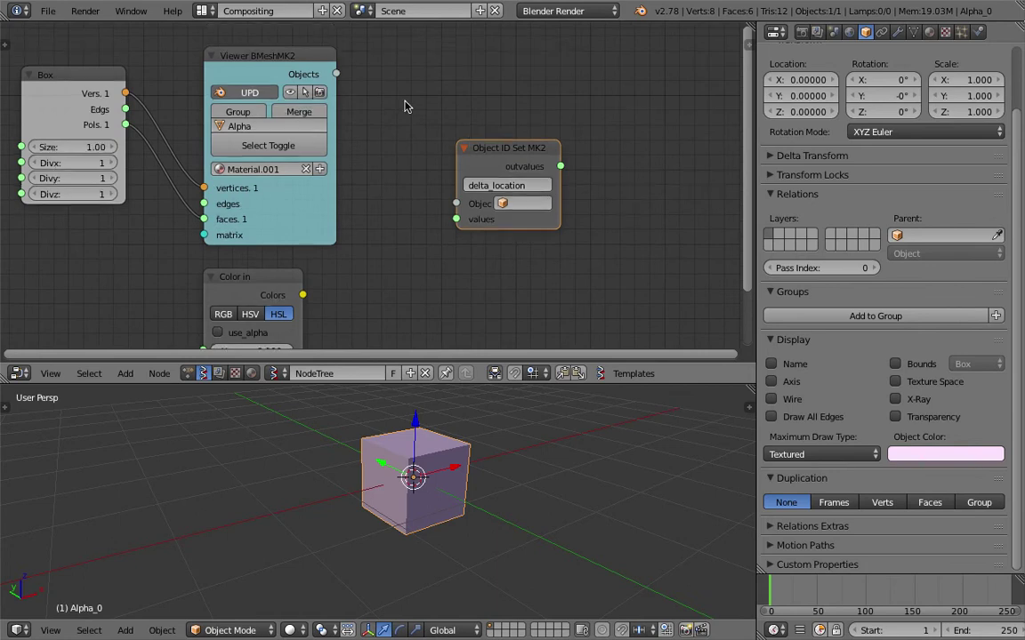
drag(335, 74, 455, 203)
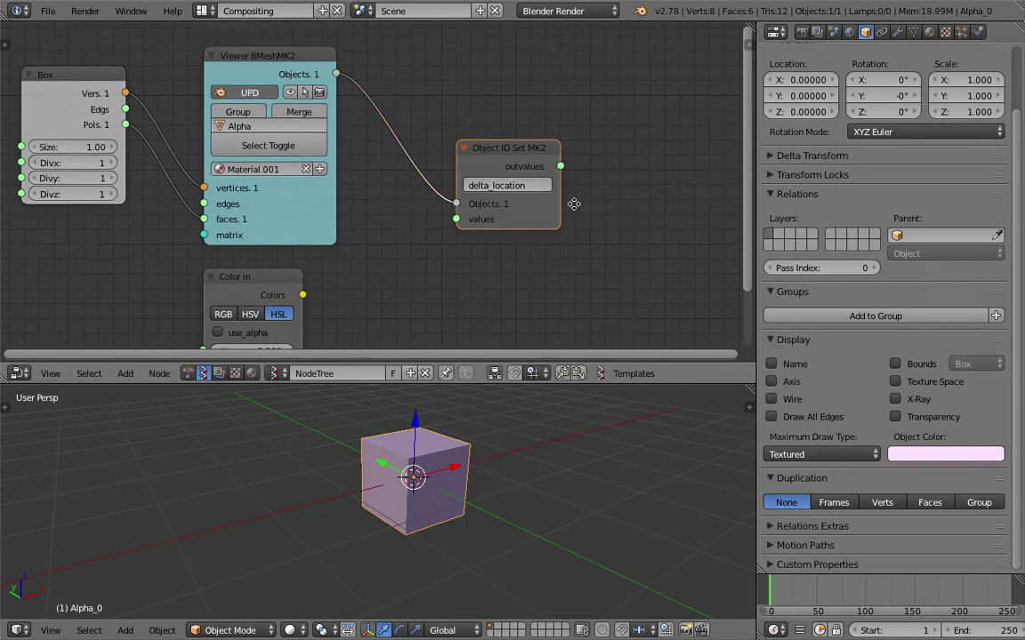
Widen the Object ID Set MK2 node and set its property name to color.
middle_drag(533, 205, 516, 198)
click(488, 178)
key(Return)
scroll(574, 181, up, 1)
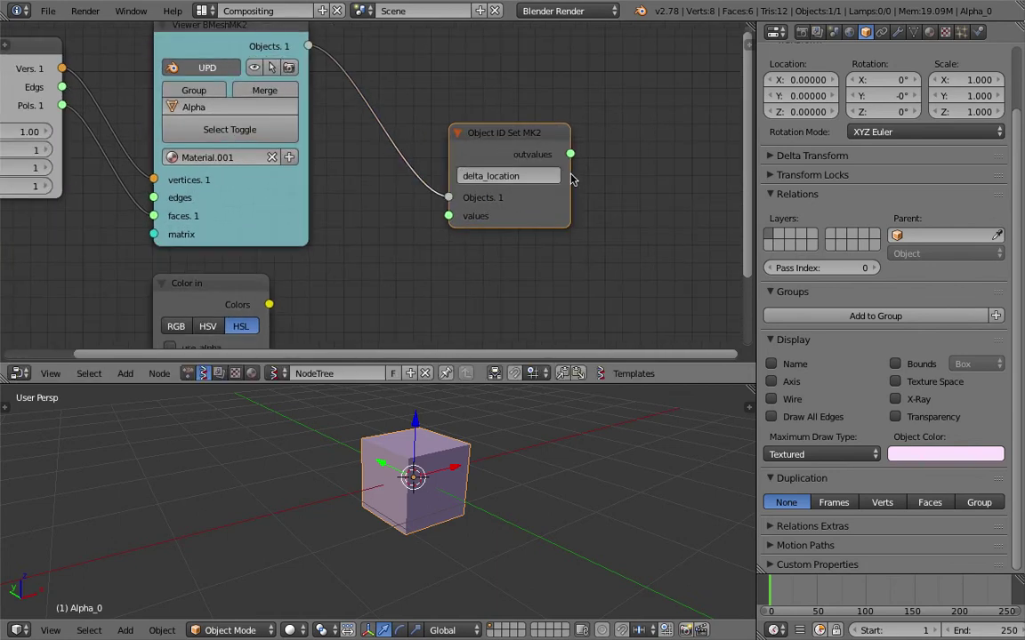
drag(568, 173, 586, 173)
click(498, 175)
text(color)
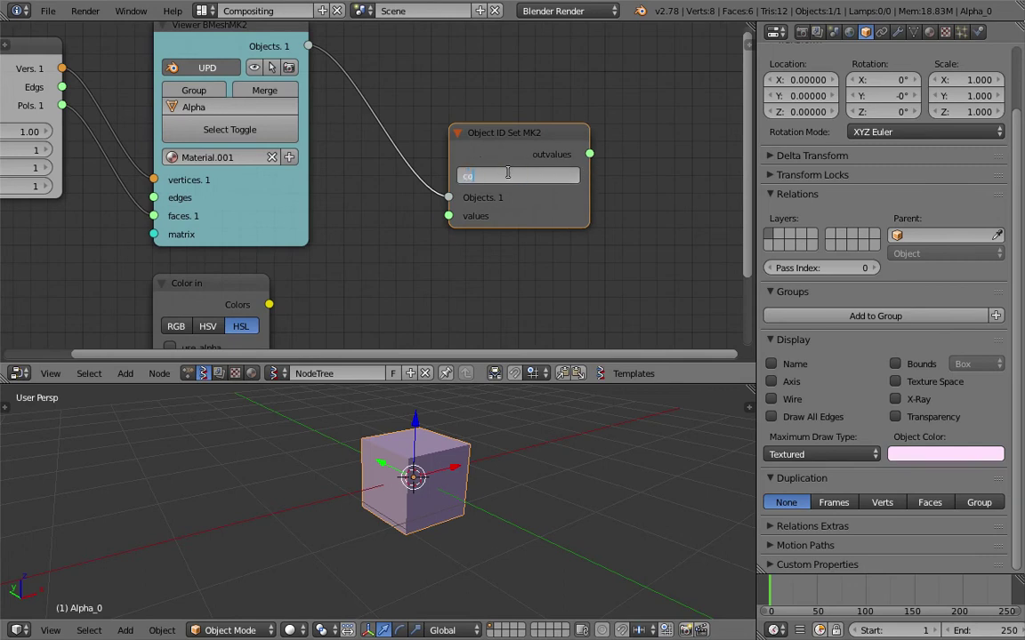
key(Return)
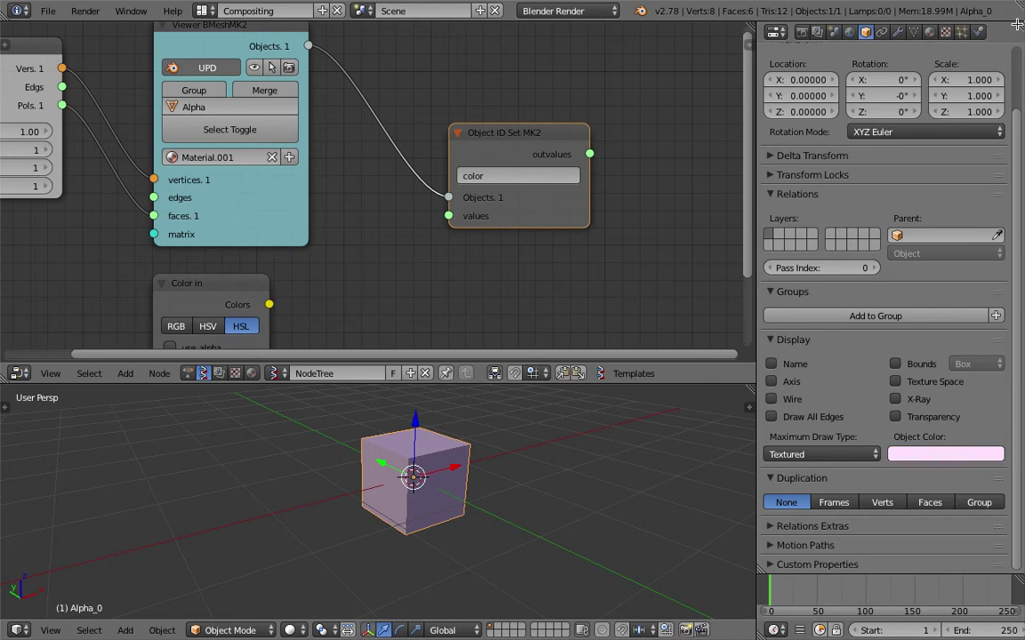
Split the properties area, turn its upper part into an Outliner, and enlarge the Outliner.
drag(1020, 26, 1014, 150)
click(776, 33)
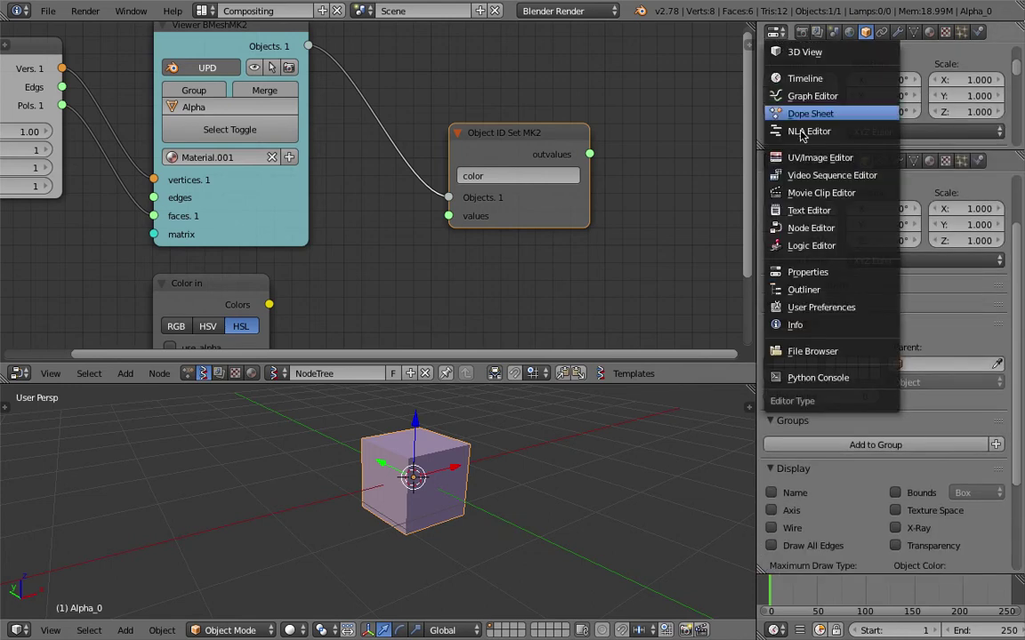
click(801, 290)
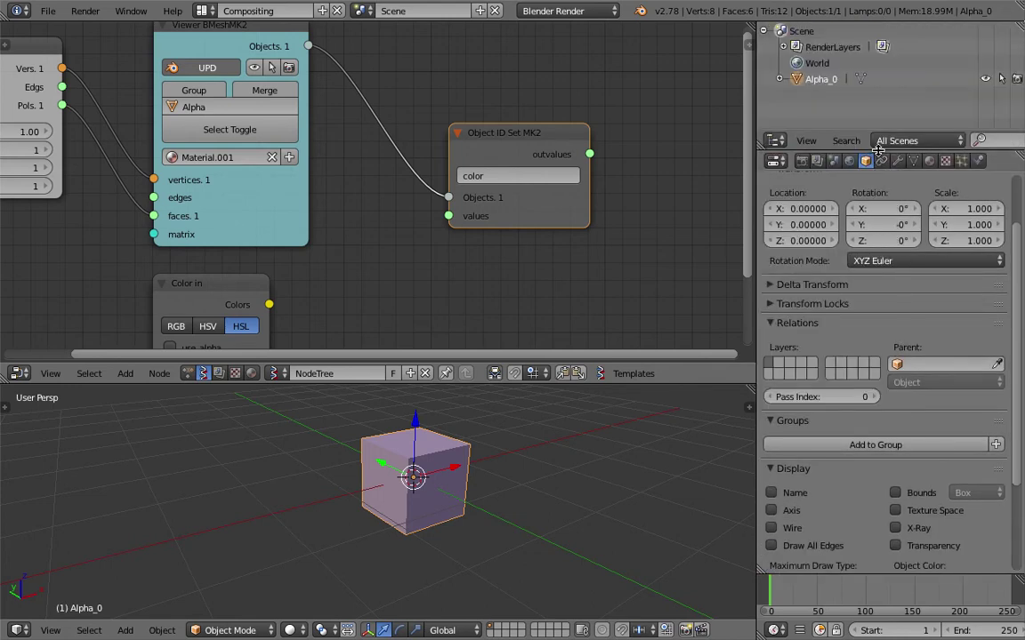
drag(876, 149, 873, 201)
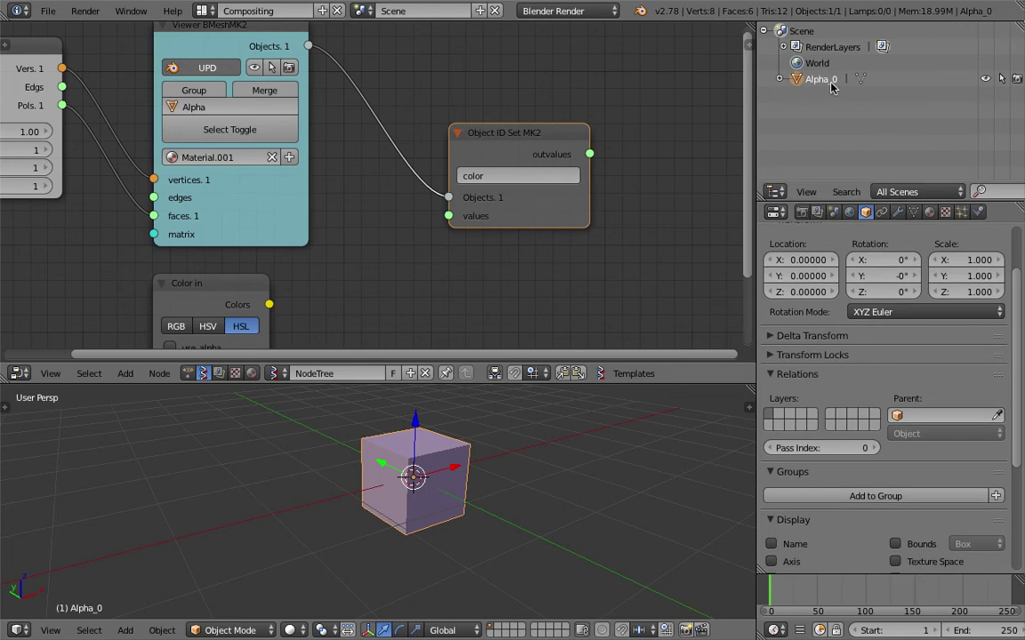
Enlarge the node editor and link the Color in node's Colors output to the Object ID Set MK2 node's values input.
middle_drag(453, 475, 457, 466)
scroll(294, 197, down, 2)
middle_drag(275, 191, 347, 167)
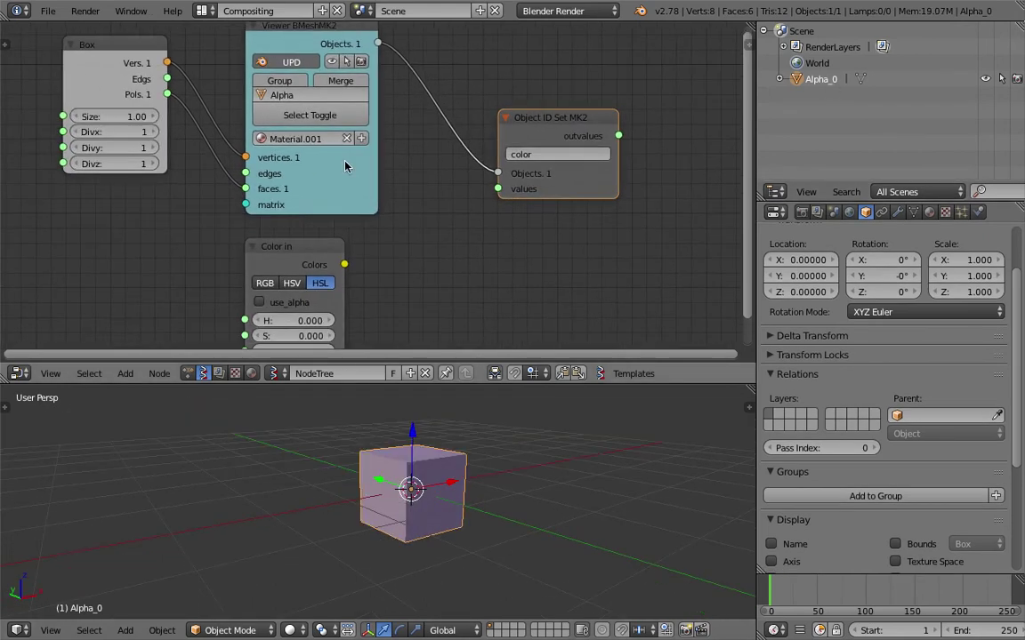
middle_drag(365, 215, 357, 211)
drag(451, 386, 451, 440)
drag(333, 284, 491, 210)
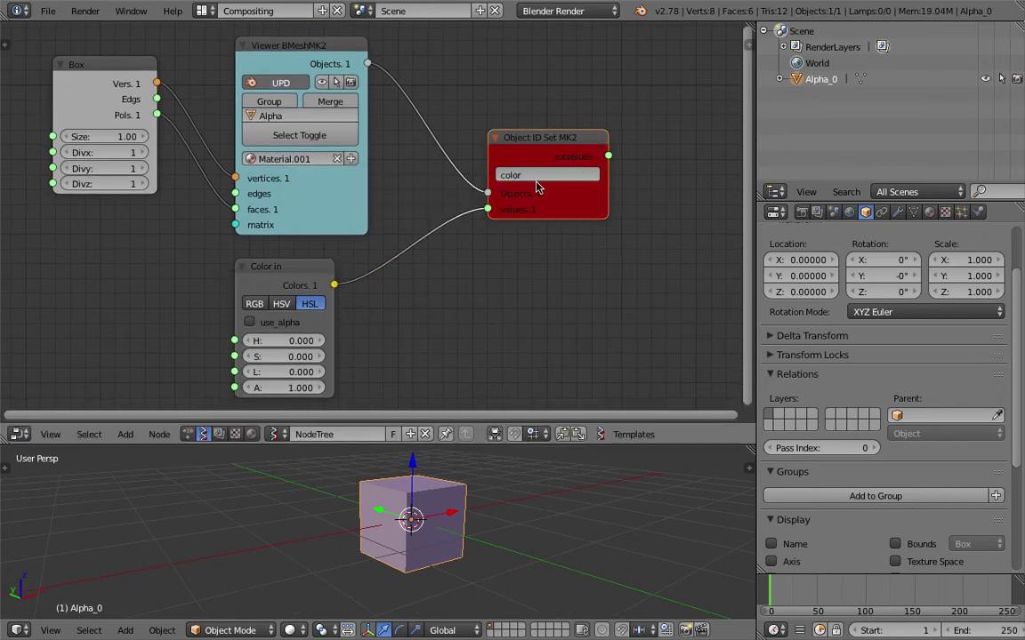
Enable use_alpha on the Color in node and switch it to HSV with S 0.750 and V 1.000.
key(ctrl+Left)
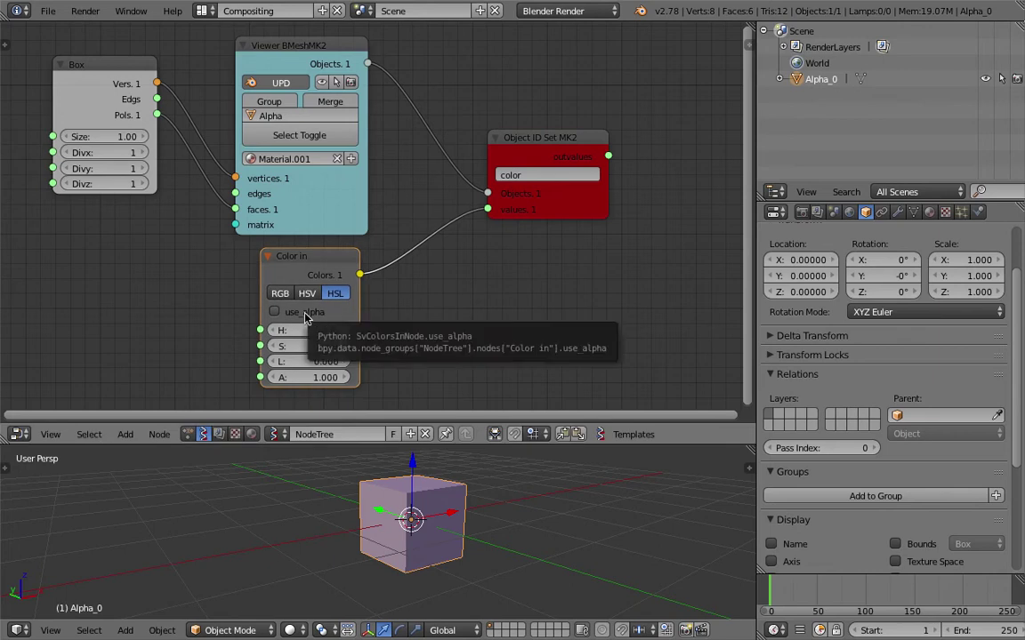
click(292, 313)
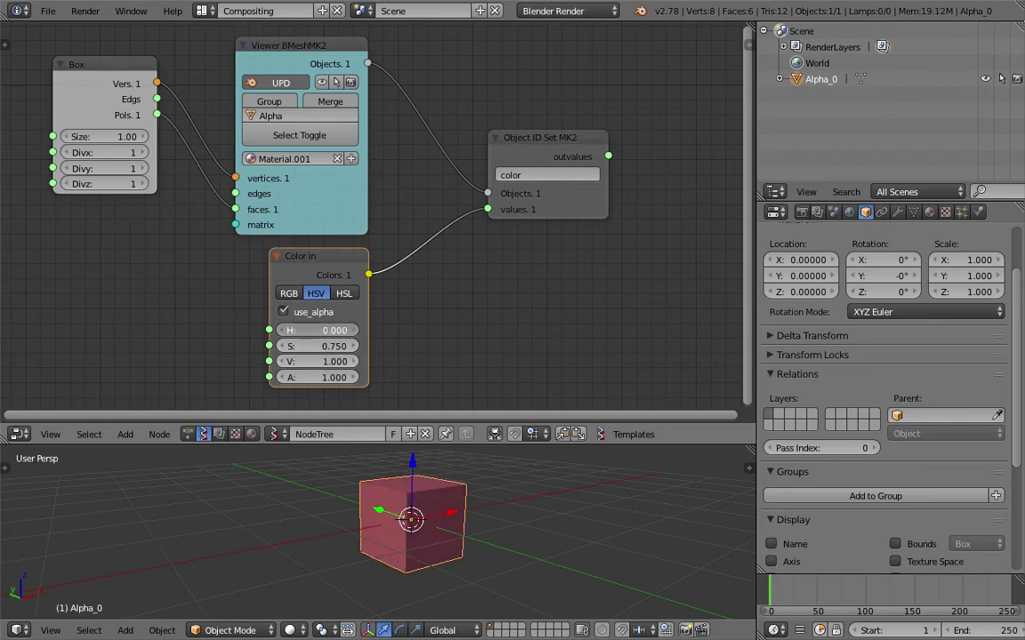
drag(331, 330, 281, 330)
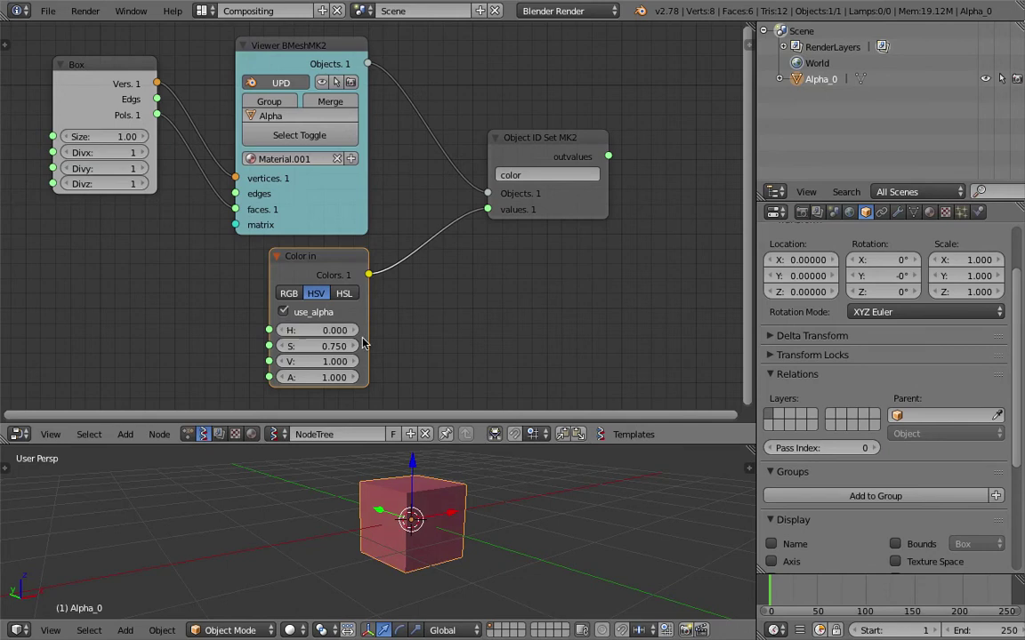
Widen the Color in node and set its hue to 0.900.
mouse_move(437, 341)
middle_down()
mouse_move(453, 326)
mouse_move(418, 340)
middle_up()
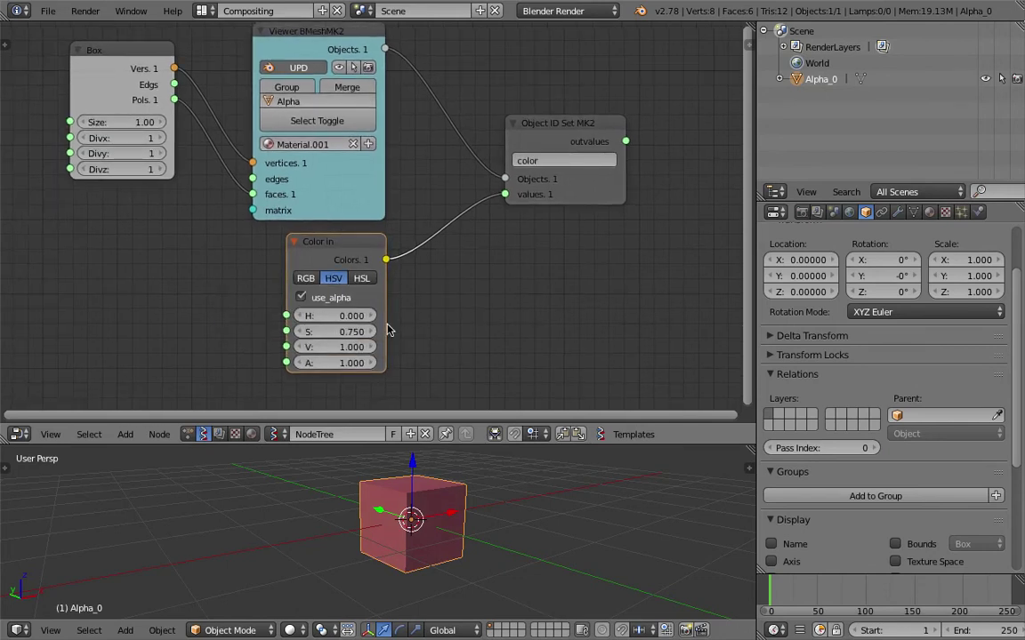
drag(384, 324, 402, 324)
middle_drag(409, 320, 428, 311)
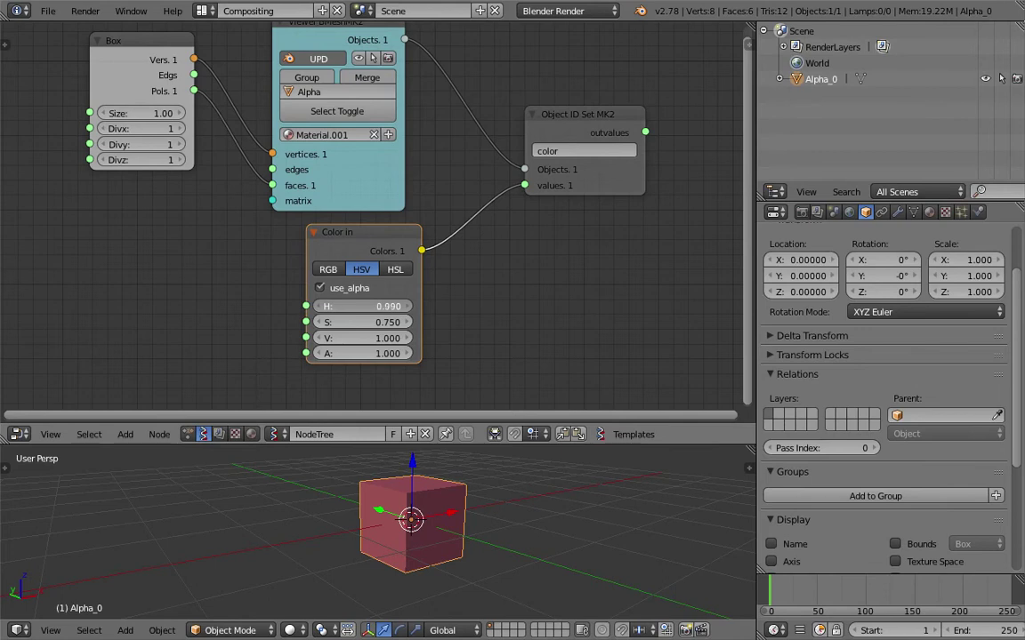
mouse_move(363, 306)
mouse_down()
mouse_move(331, 306)
mouse_move(381, 306)
mouse_up()
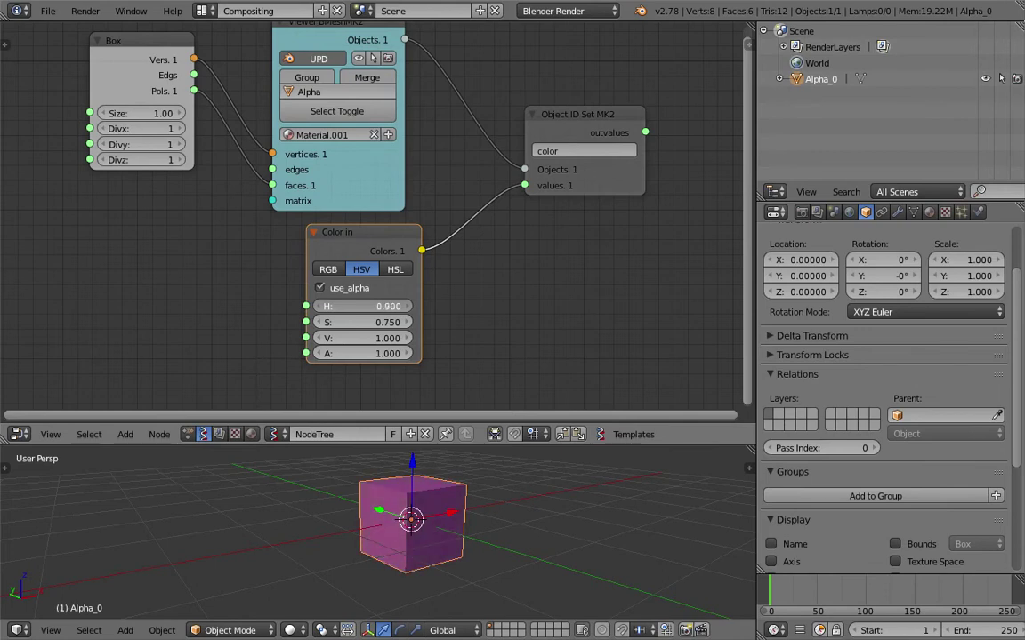
Set the Color in node's hue to 0.000 and widen the node editor and 3D view against the properties area.
drag(483, 311, 395, 312)
scroll(395, 311, down, 2)
scroll(510, 496, down, 3)
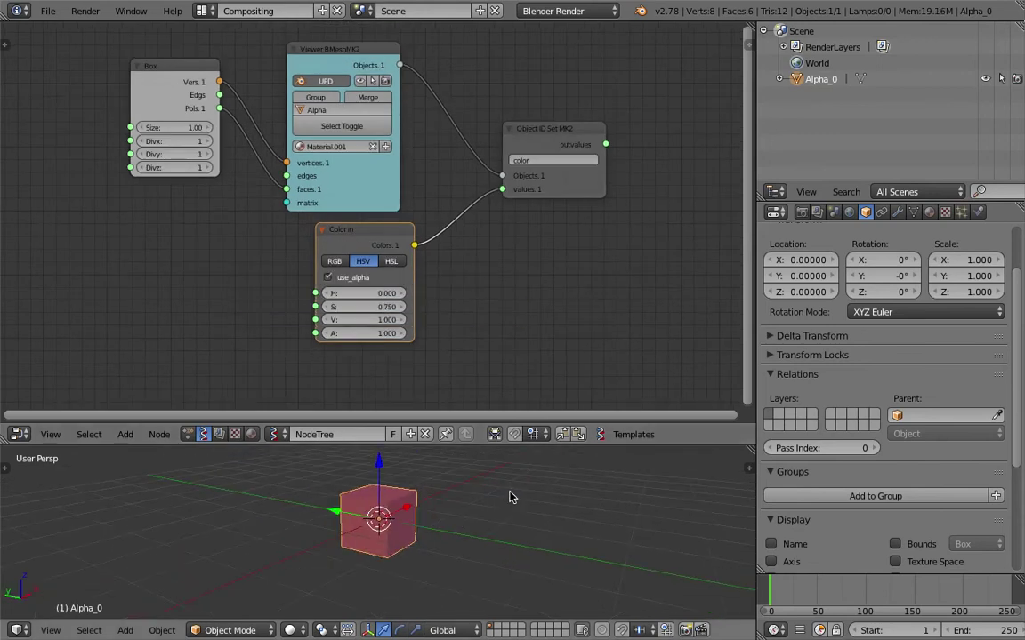
scroll(481, 328, down, 2)
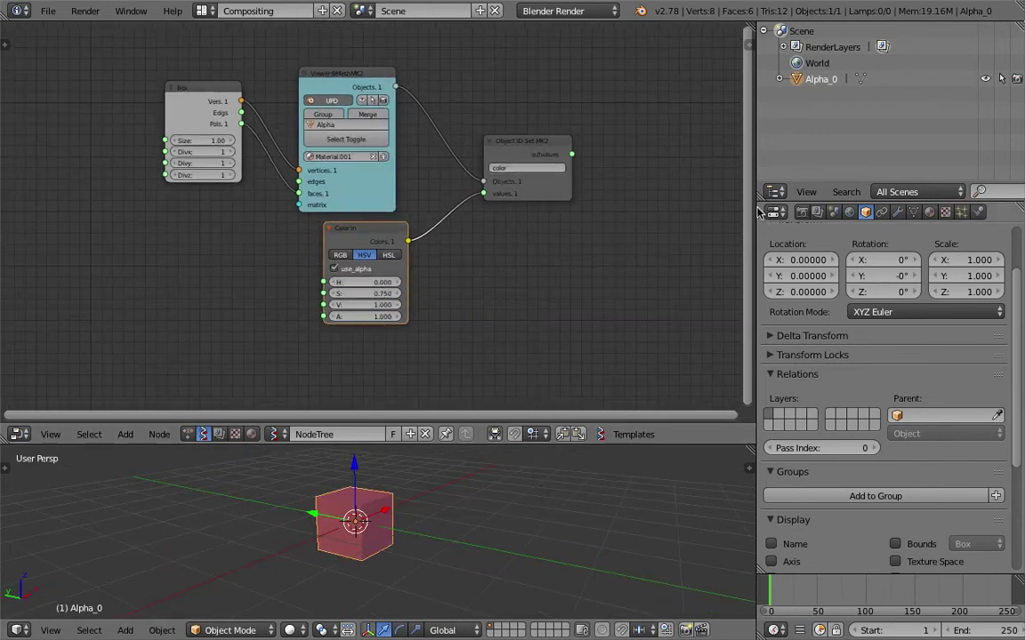
drag(758, 214, 786, 214)
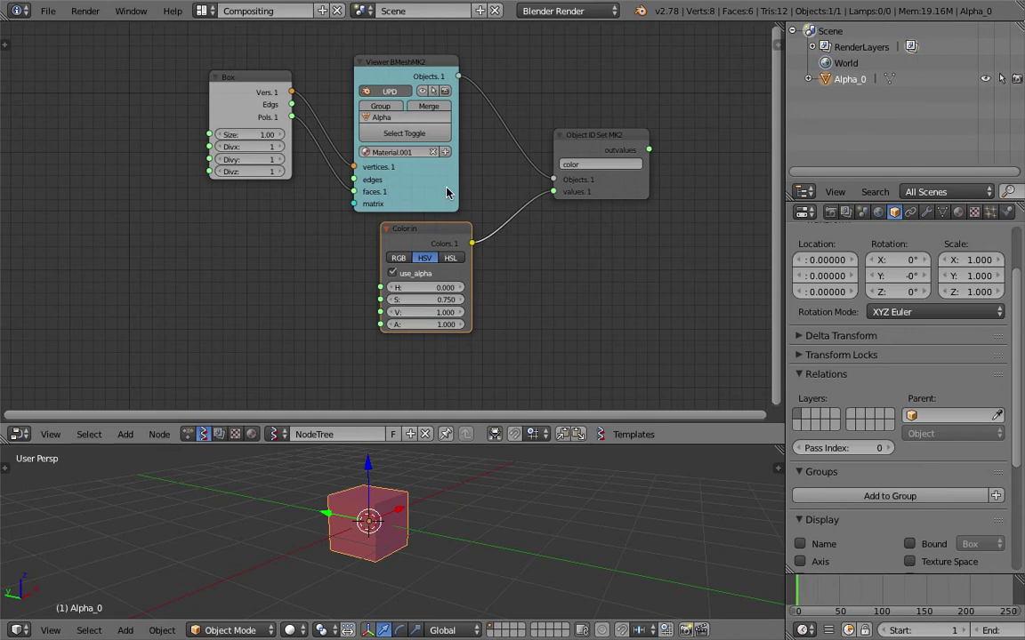
Reposition the Viewer BMeshMK2 and Object ID Set MK2 nodes to spread out the node layout.
drag(441, 189, 455, 185)
click(451, 231)
drag(612, 132, 626, 139)
middle_drag(510, 193, 526, 199)
middle_drag(381, 216, 389, 221)
Deselect the box object in the 3D view and save over the existing blend file.
middle_drag(426, 532, 390, 509)
key(a)
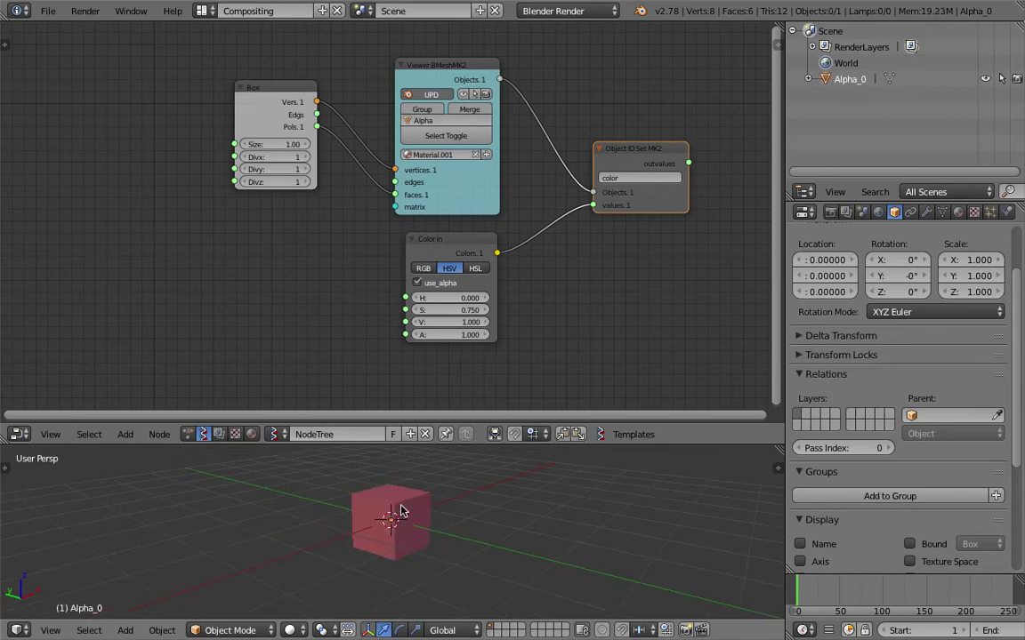
key(ctrl+s)
click(402, 511)
Move the Viewer BMeshMK2 and Box nodes slightly upward to free space beneath them.
middle_drag(237, 313, 269, 300)
scroll(288, 290, up, 1)
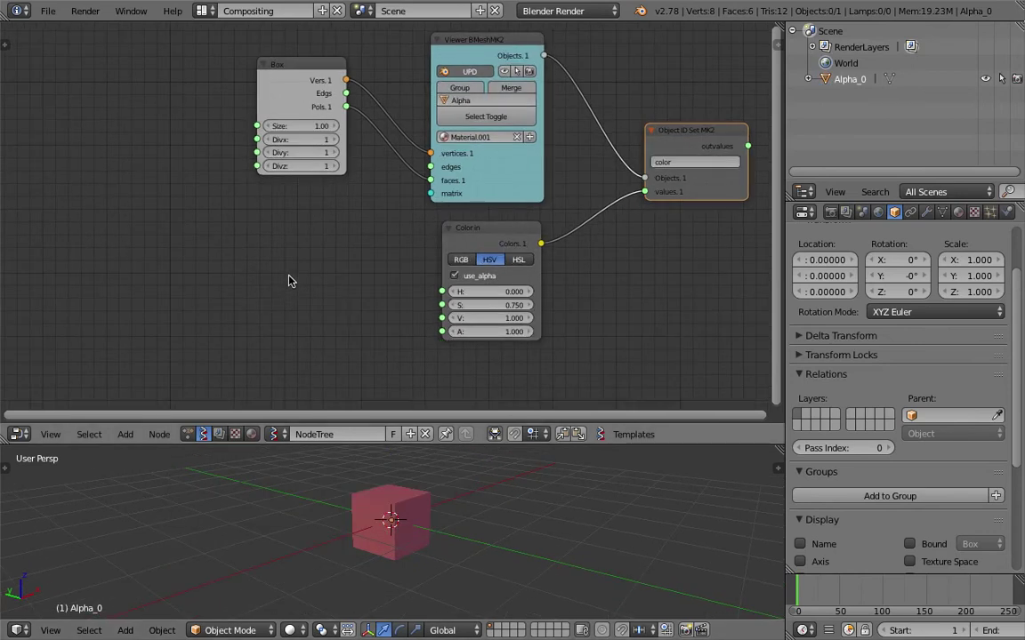
middle_drag(263, 244, 268, 264)
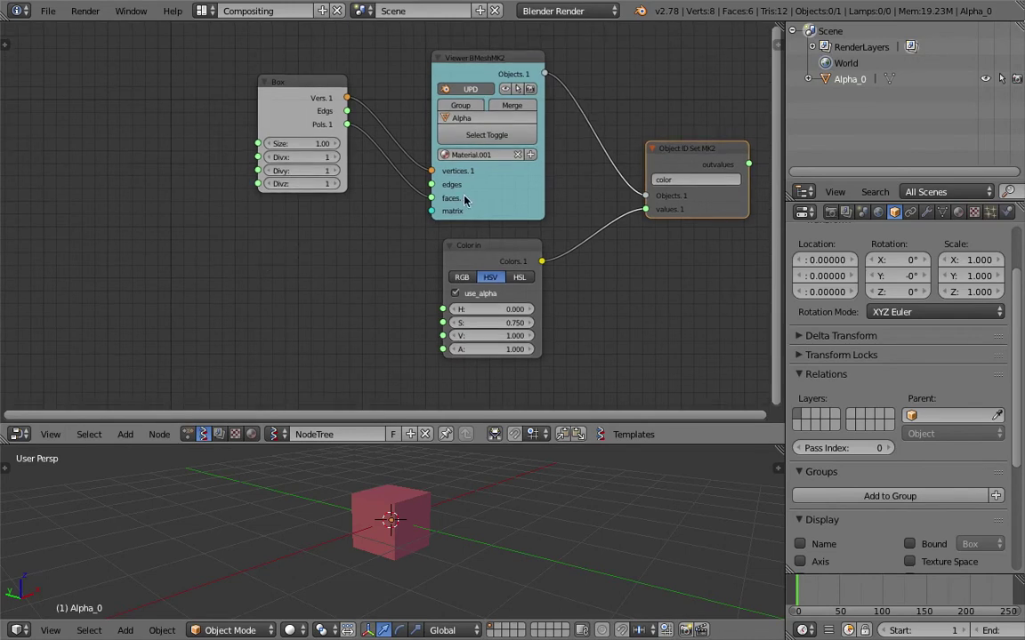
drag(463, 196, 467, 186)
drag(313, 82, 309, 72)
scroll(403, 158, up, 2)
middle_drag(419, 177, 410, 188)
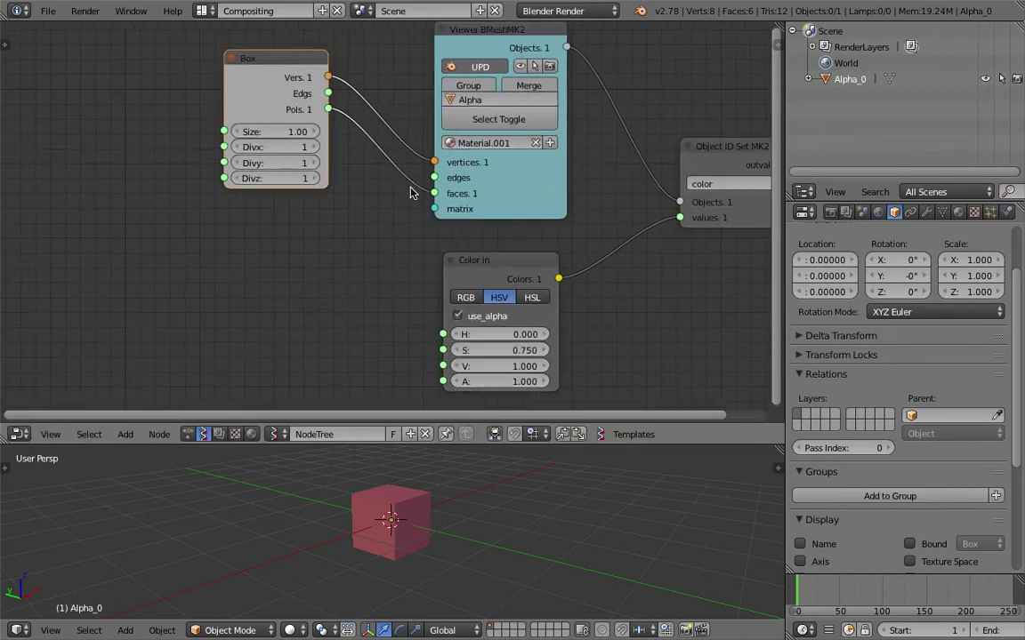
scroll(423, 209, down, 1)
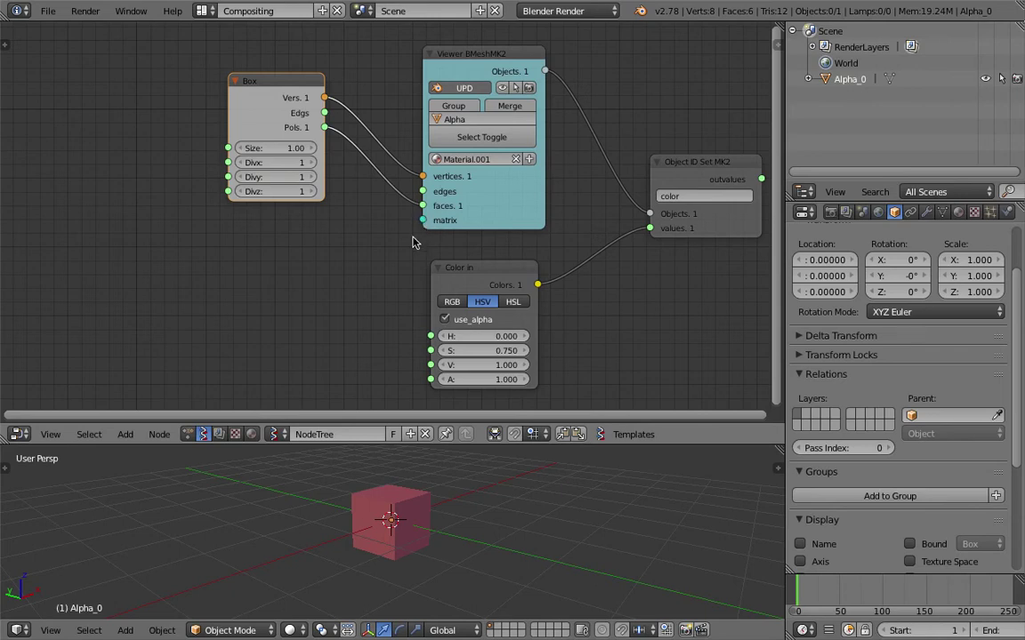
Add a Random Vector MK2 node below the Box node and save the file.
middle_drag(267, 257, 304, 249)
key(alt+space)
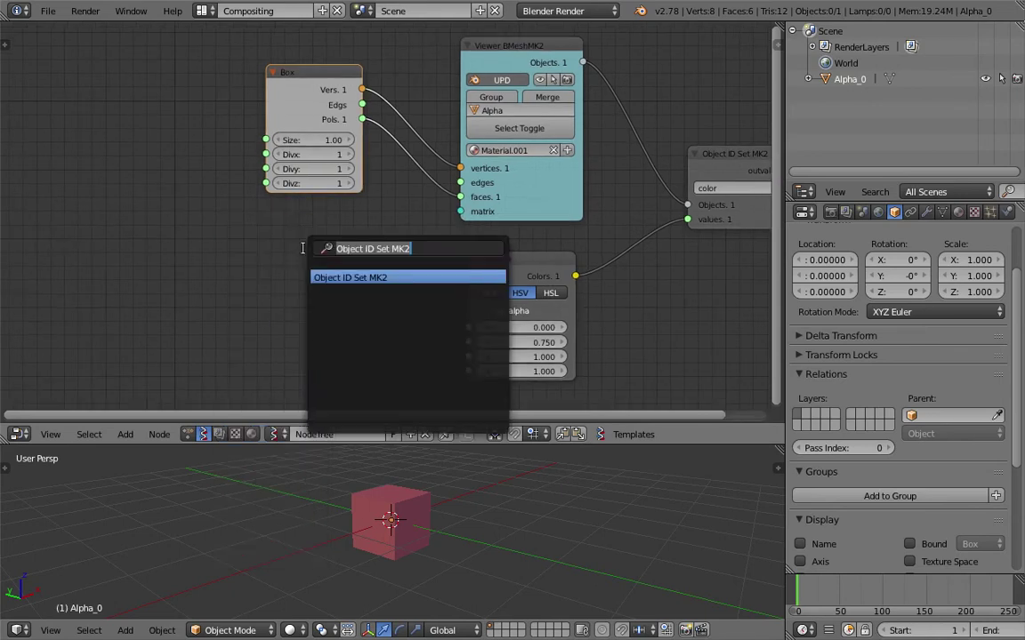
key(BackSpace)
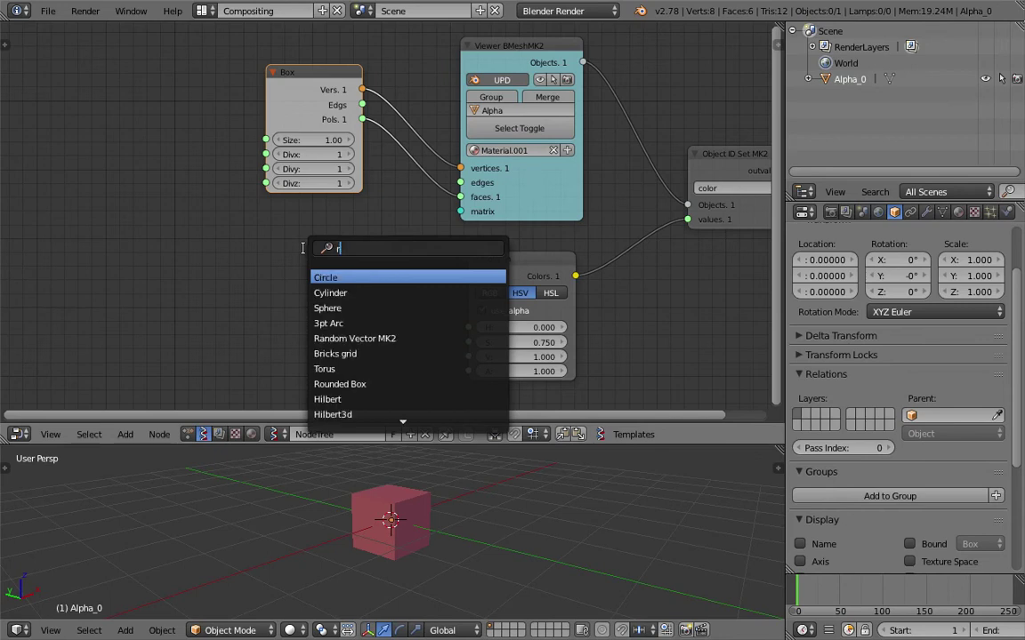
text(random)
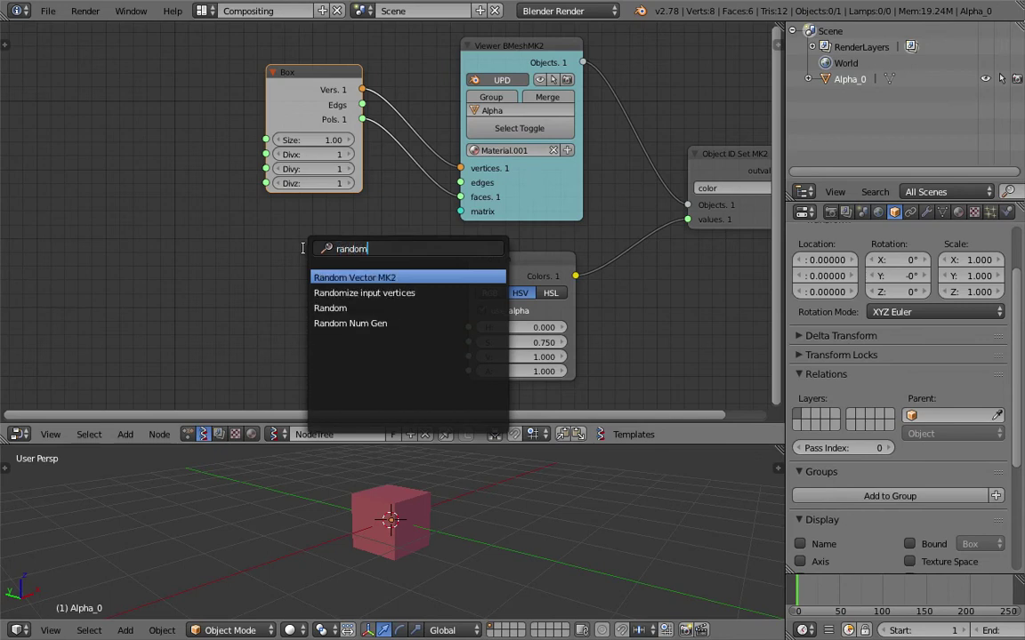
key(Return)
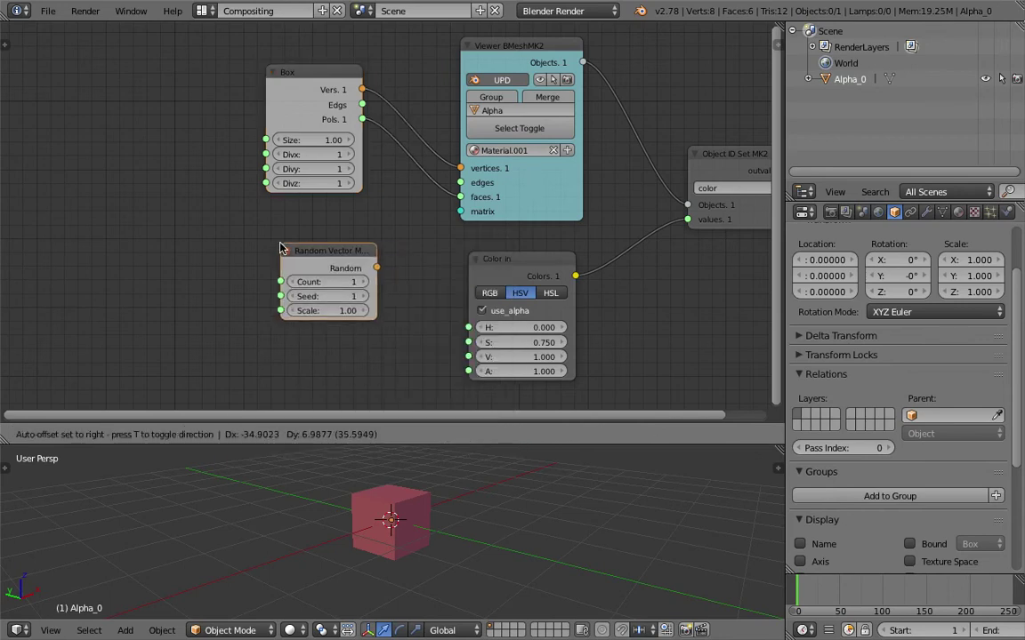
click(281, 244)
key(ctrl+s)
click(281, 245)
Set the Random Vector MK2 node's count to 5 and save the file.
click(319, 278)
text(5)
click(217, 233)
key(ctrl+s)
click(217, 234)
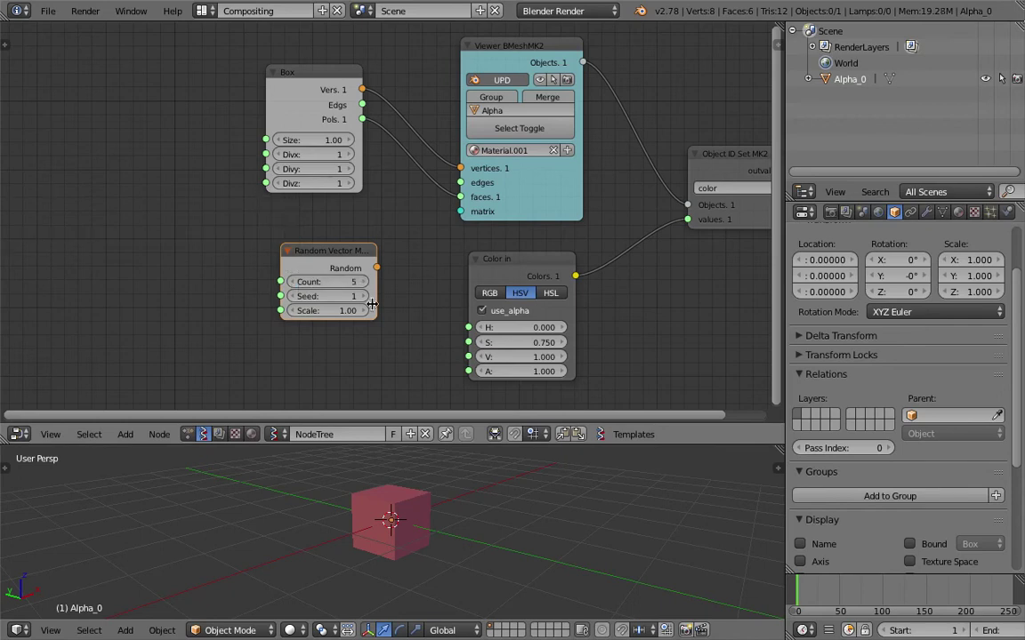
Link the Random Vector MK2 node's Random output to the Viewer BMeshMK2 matrix input and save the file.
drag(377, 267, 379, 269)
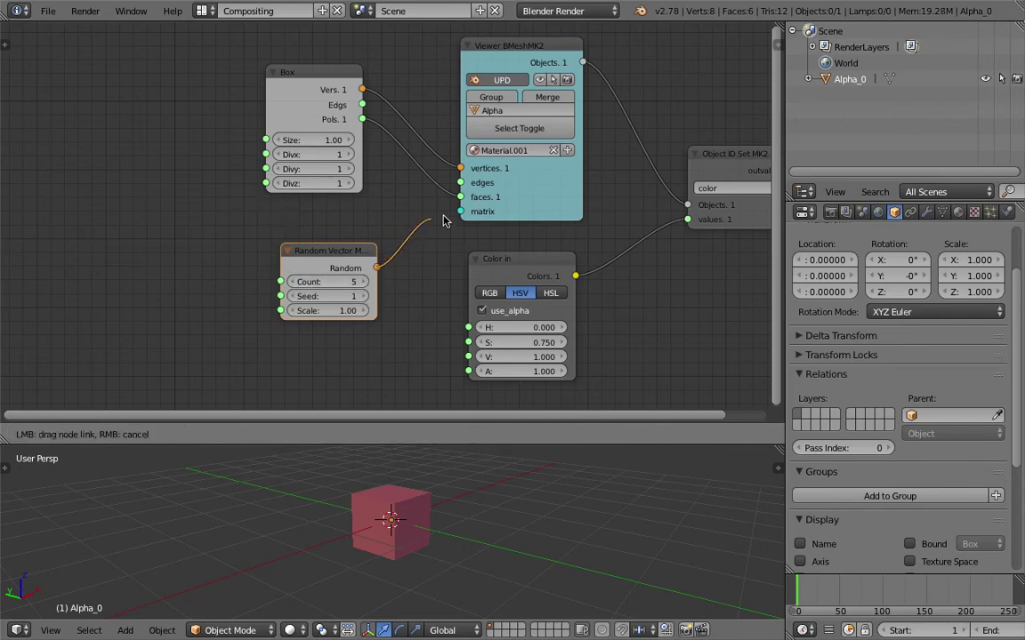
drag(445, 221, 460, 211)
middle_drag(388, 522, 532, 440)
key(ctrl+s)
click(484, 510)
scroll(453, 511, down, 1)
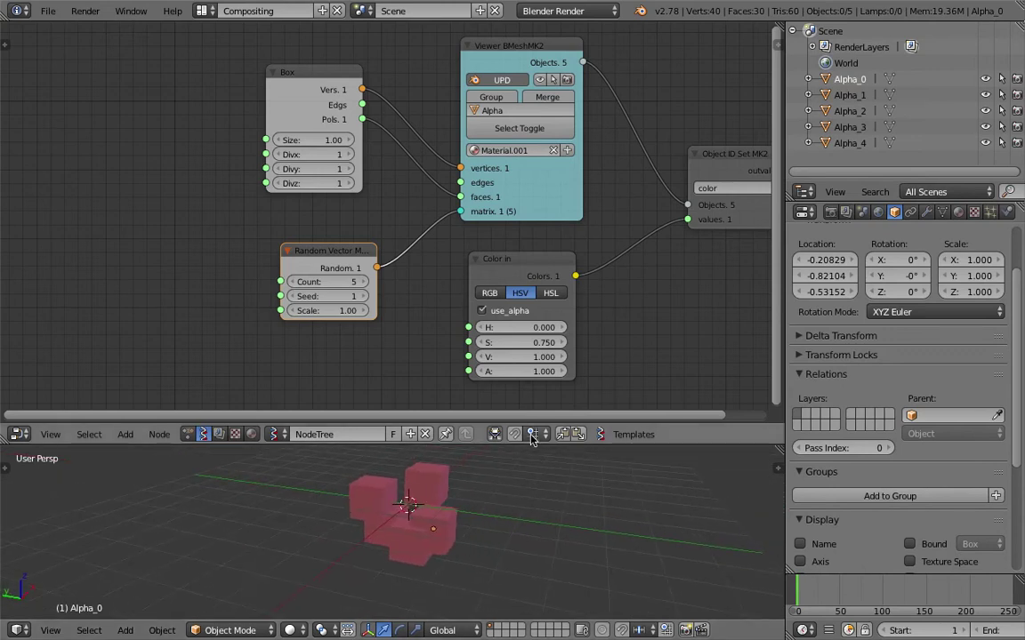
Enlarge the 3D view and set the Random Vector MK2 node's scale to 2.83 to spread out the boxes.
drag(532, 444, 539, 355)
middle_drag(567, 246, 467, 252)
scroll(466, 252, down, 1)
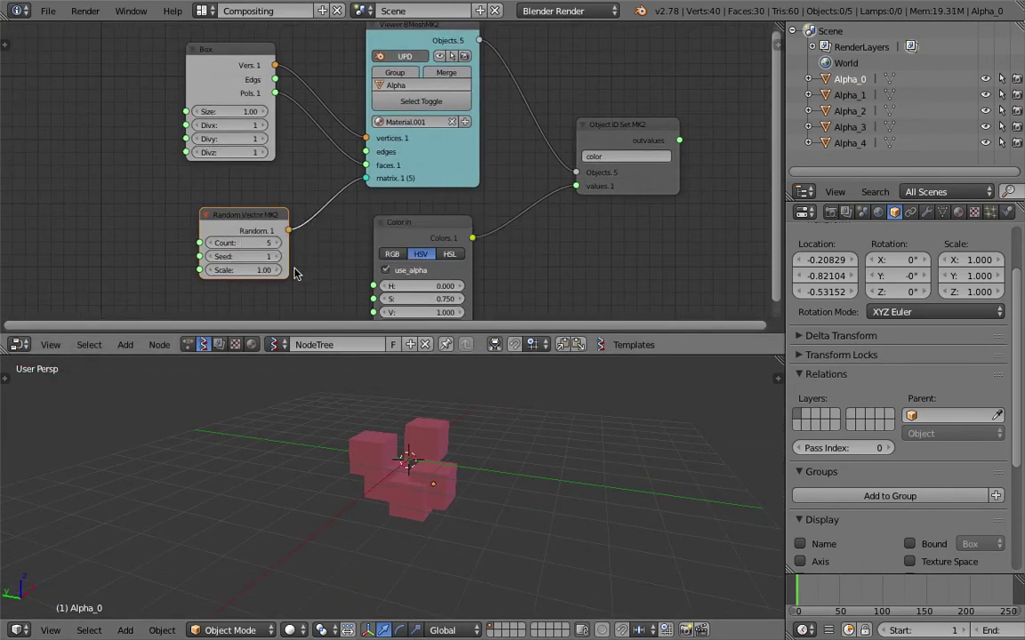
drag(245, 270, 408, 270)
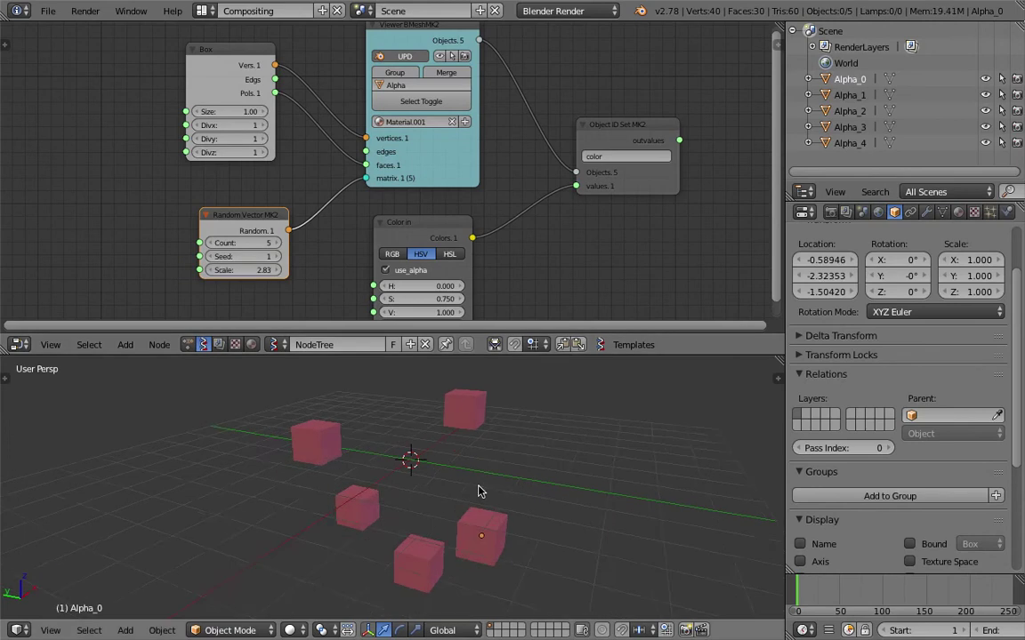
middle_drag(480, 490, 460, 491)
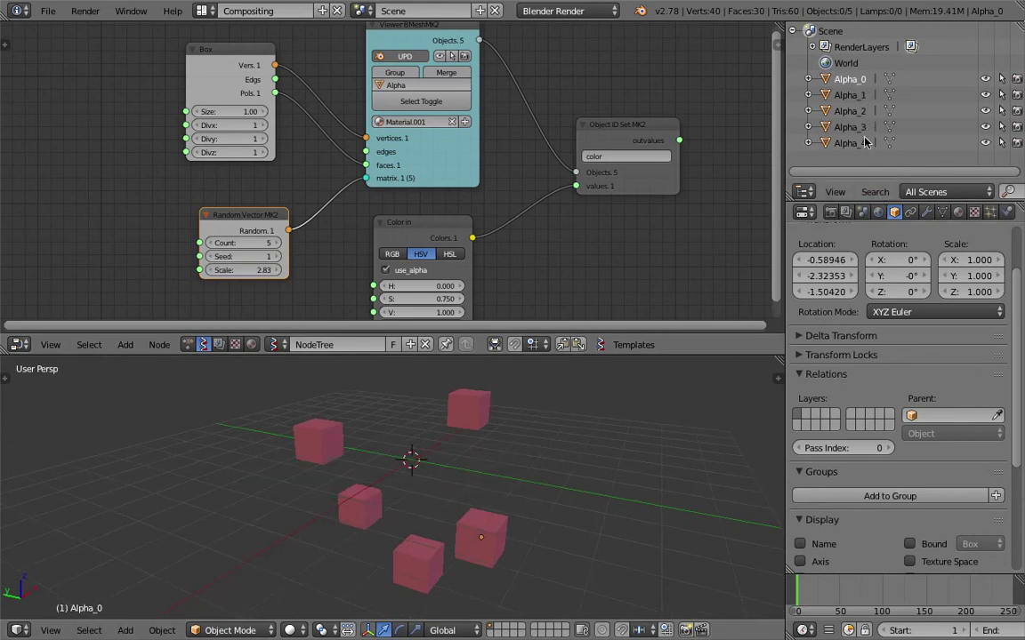
middle_drag(641, 447, 592, 441)
middle_drag(532, 299, 526, 284)
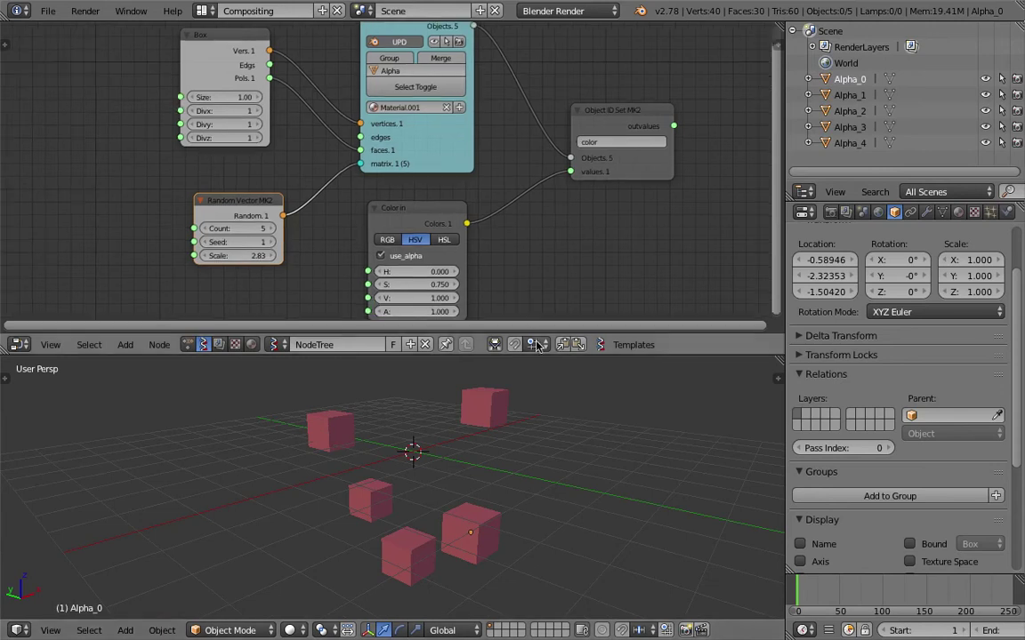
Make the node editor taller and move the Color in and Random Vector MK2 nodes apart.
drag(536, 355, 540, 418)
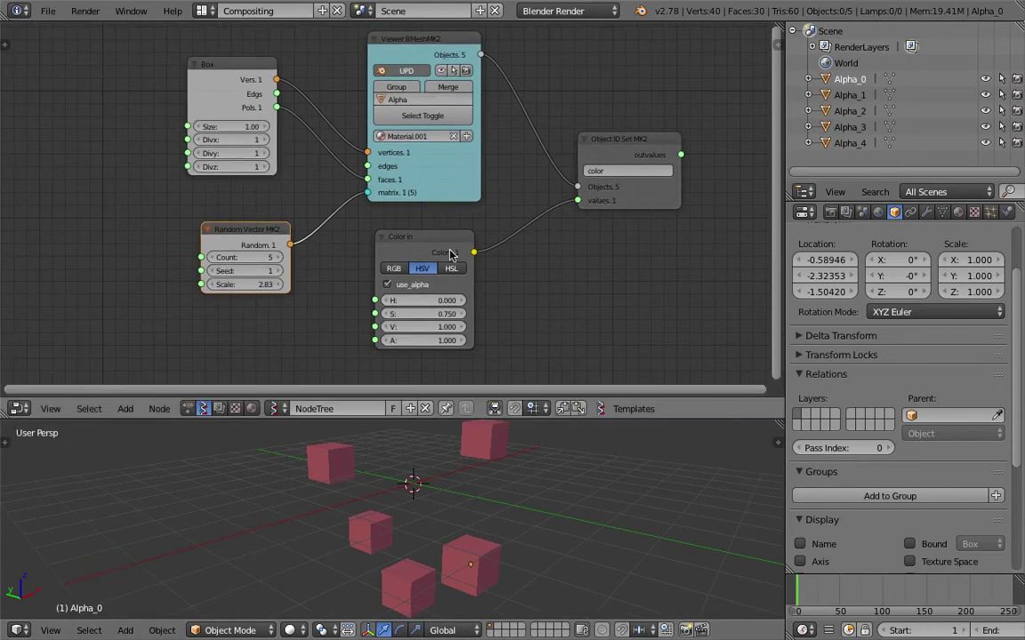
drag(451, 255, 489, 263)
middle_drag(579, 258, 600, 256)
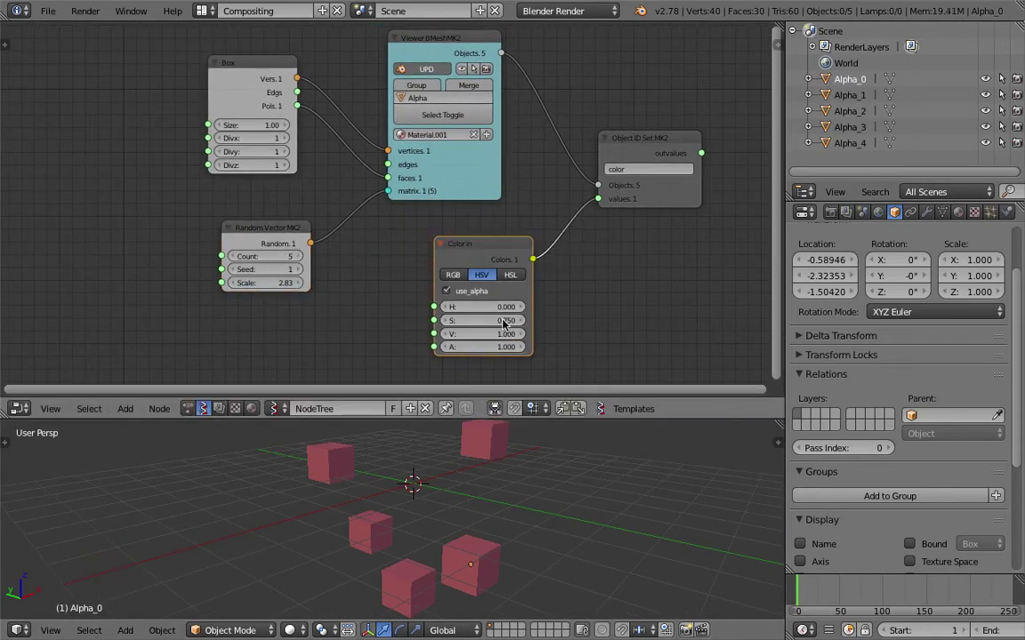
middle_drag(504, 324, 515, 321)
drag(293, 233, 222, 199)
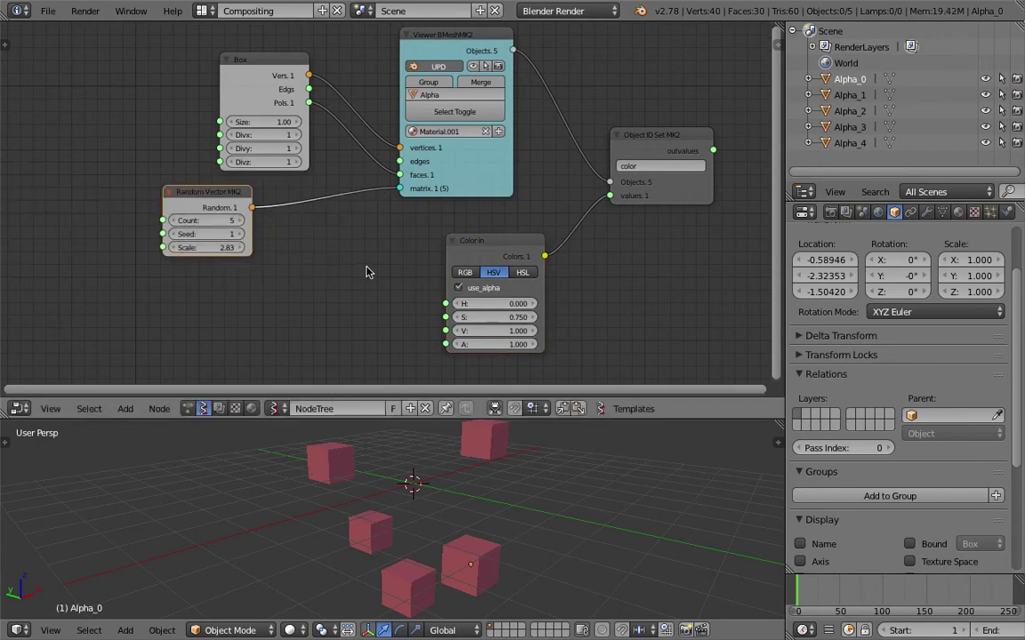
Add a Random Num Gen node beside the Color in node, on its input side.
mouse_move(369, 272)
middle_down()
mouse_move(389, 276)
mouse_move(376, 269)
middle_up()
key(shift+a)
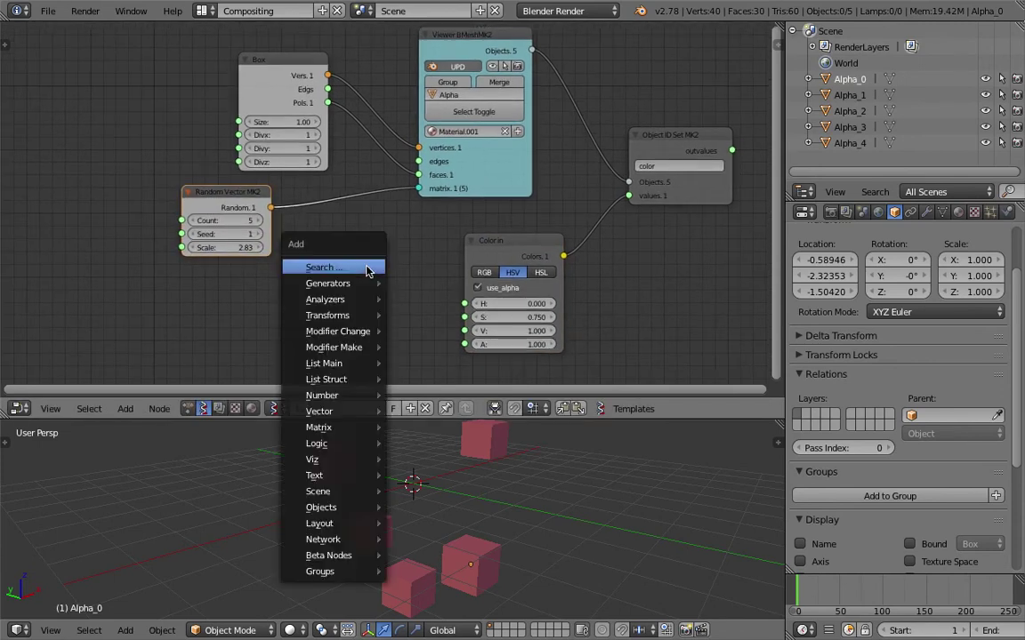
click(364, 266)
text(random n)
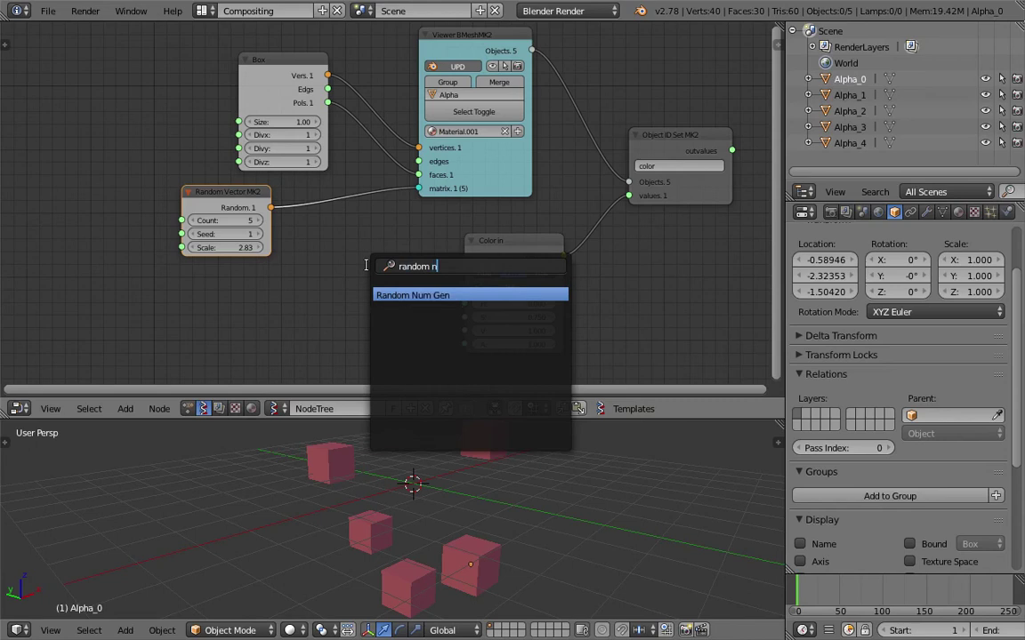
key(Return)
click(336, 253)
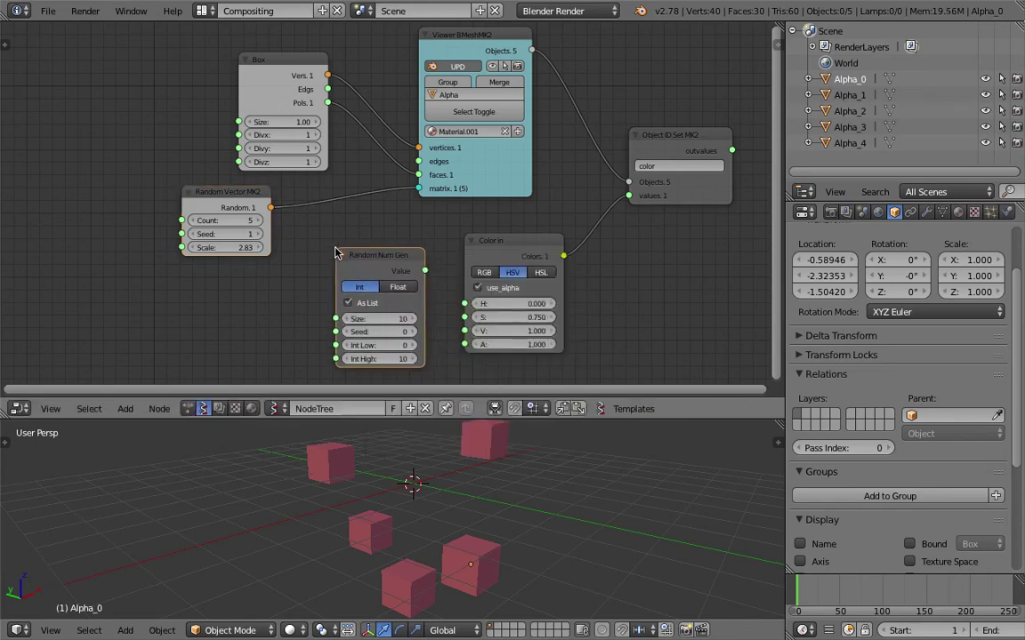
Set the Random Num Gen node to Float with size 5 and save the file.
click(383, 321)
text(5)
click(298, 323)
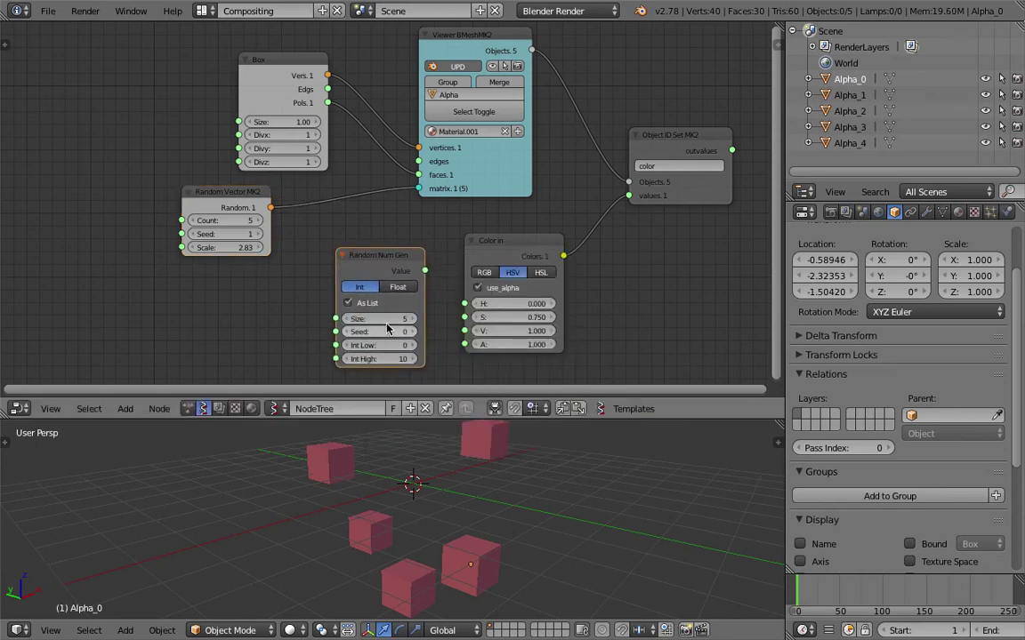
click(398, 286)
scroll(397, 287, up, 2)
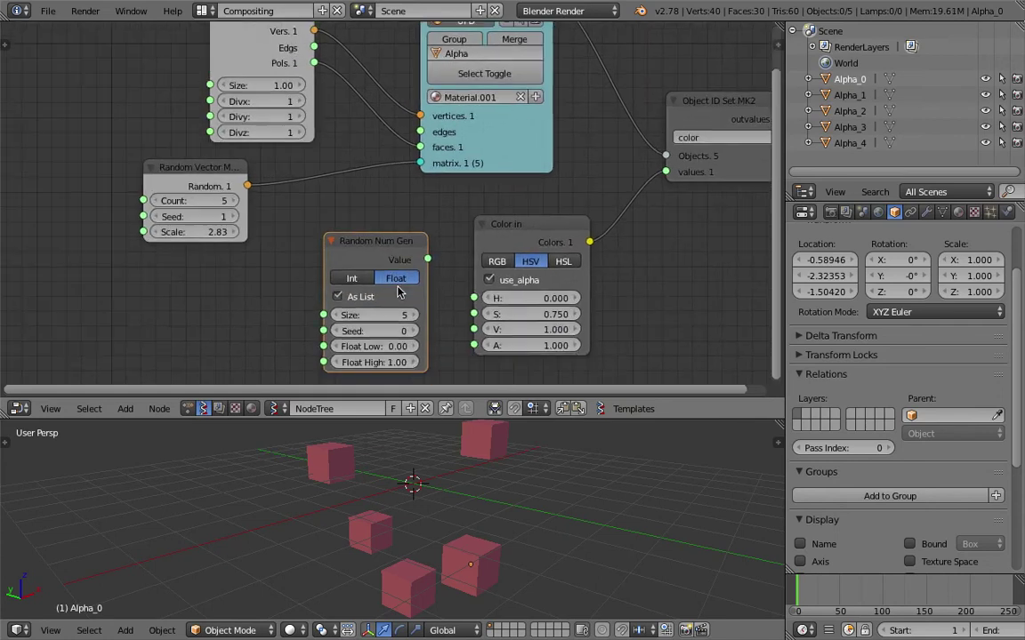
middle_drag(312, 317, 303, 320)
key(ctrl+s)
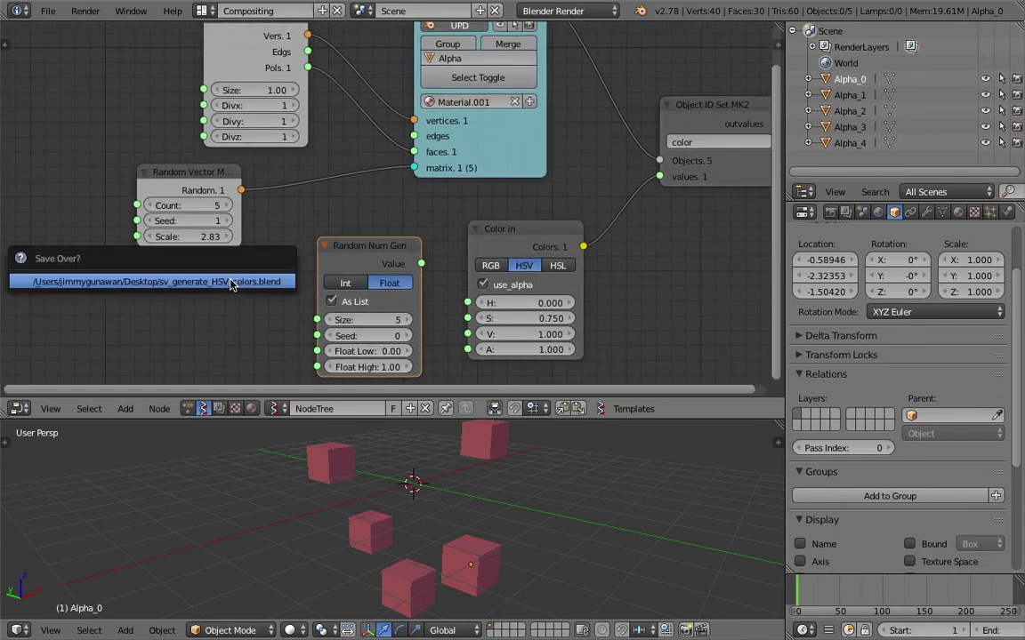
click(231, 284)
Link the Random Num Gen node's Value output to the Color in node's H input and save the file.
scroll(276, 269, down, 2)
scroll(298, 277, up, 1)
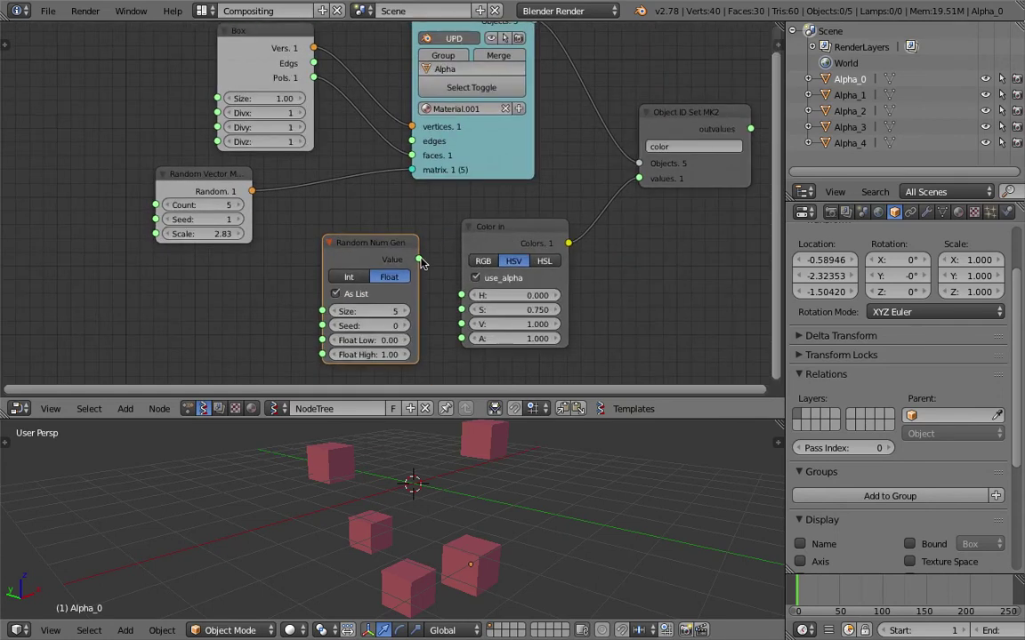
drag(420, 259, 427, 264)
drag(462, 297, 461, 295)
key(ctrl+s)
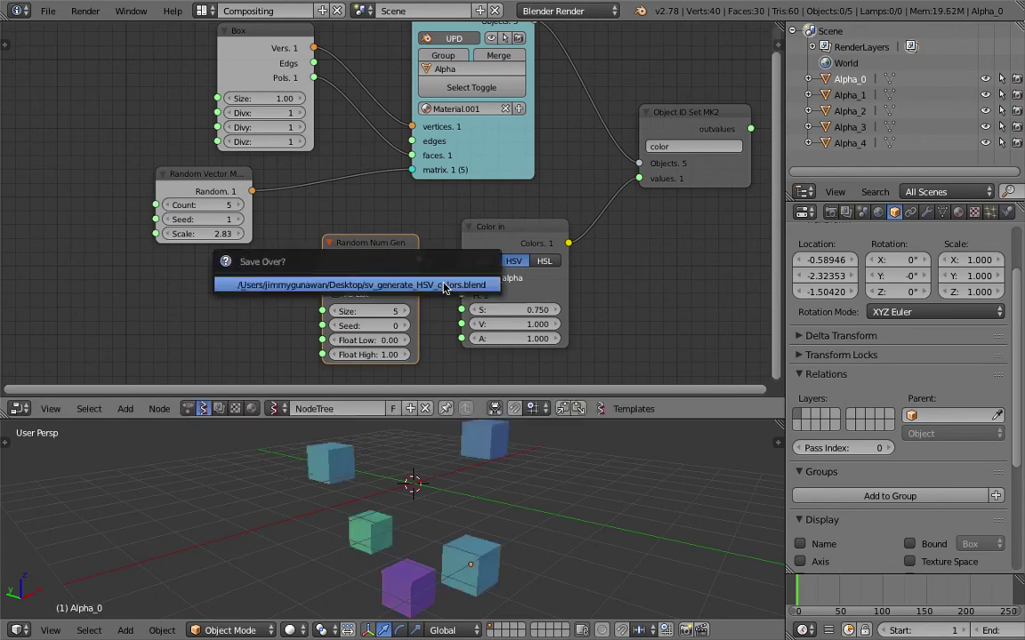
click(452, 286)
Try different seeds on the Random Num Gen node to vary the box hues, ending at seed 63.
scroll(488, 478, down, 1)
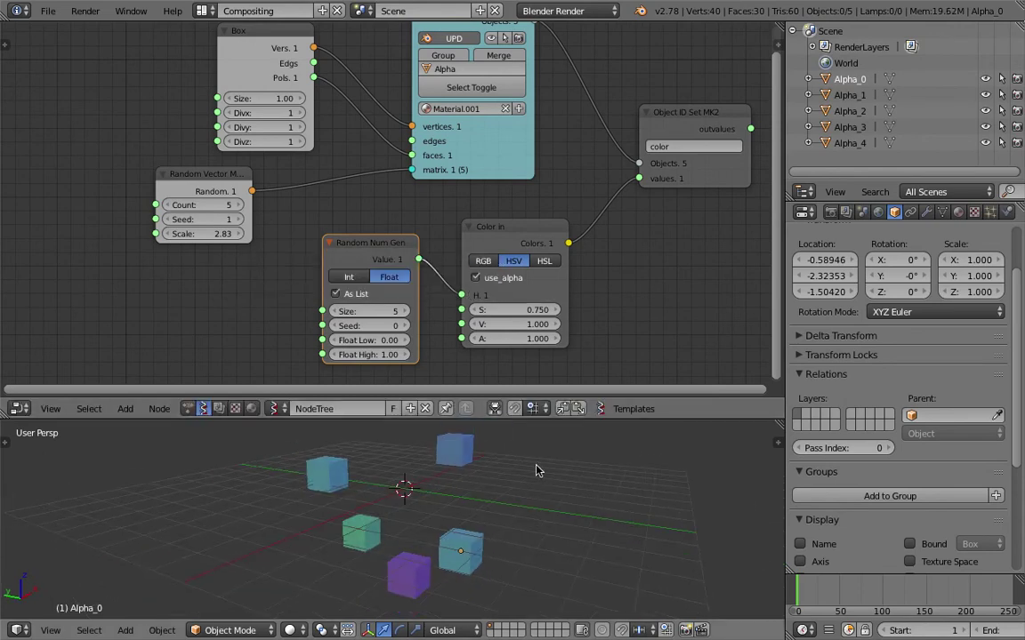
middle_drag(449, 540, 501, 500)
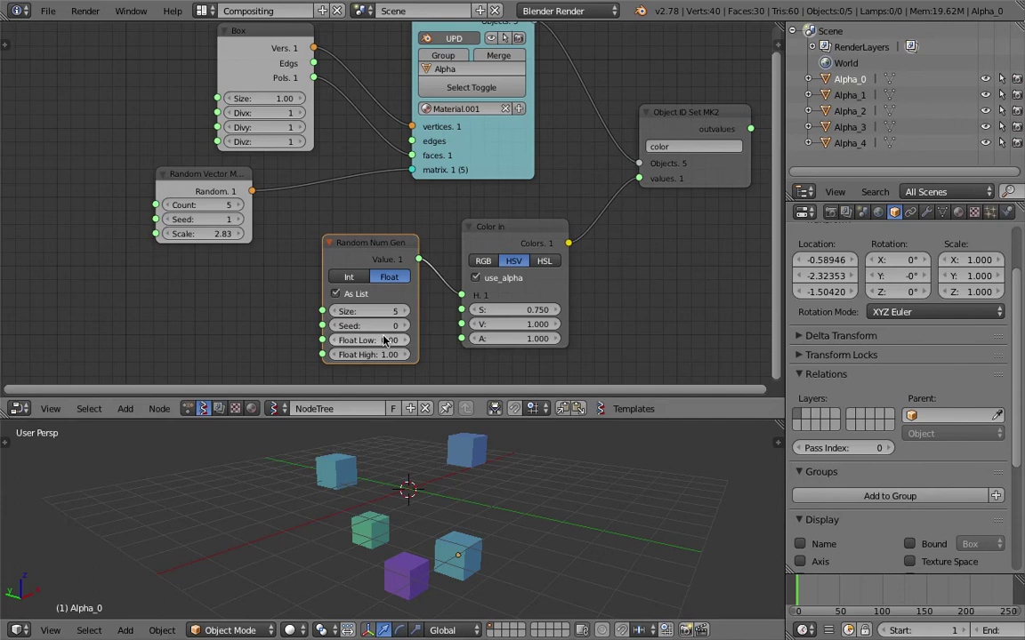
drag(386, 327, 625, 326)
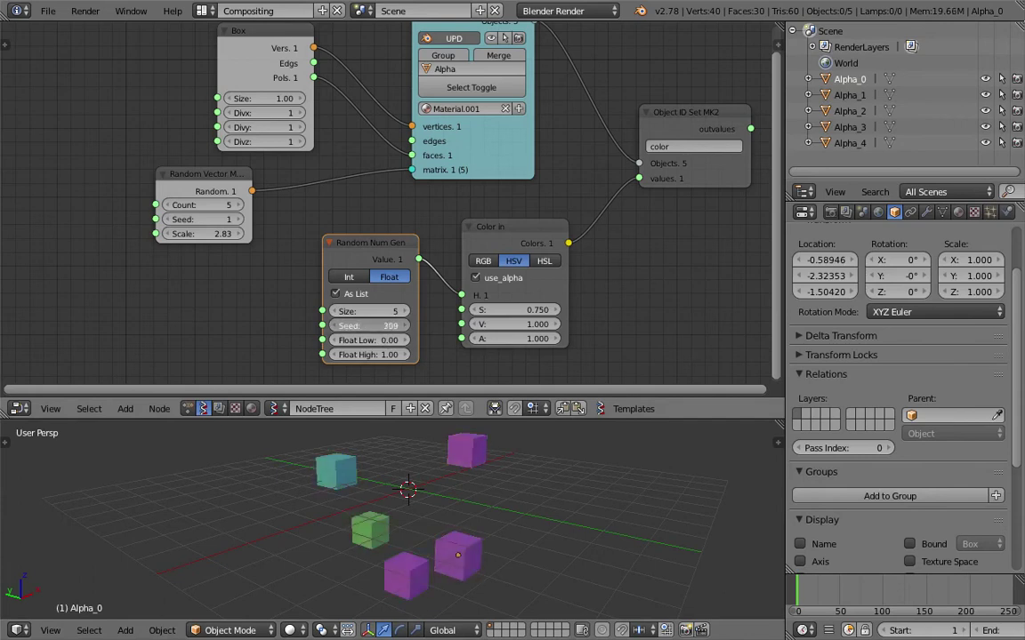
drag(422, 326, 258, 327)
drag(381, 328, 489, 328)
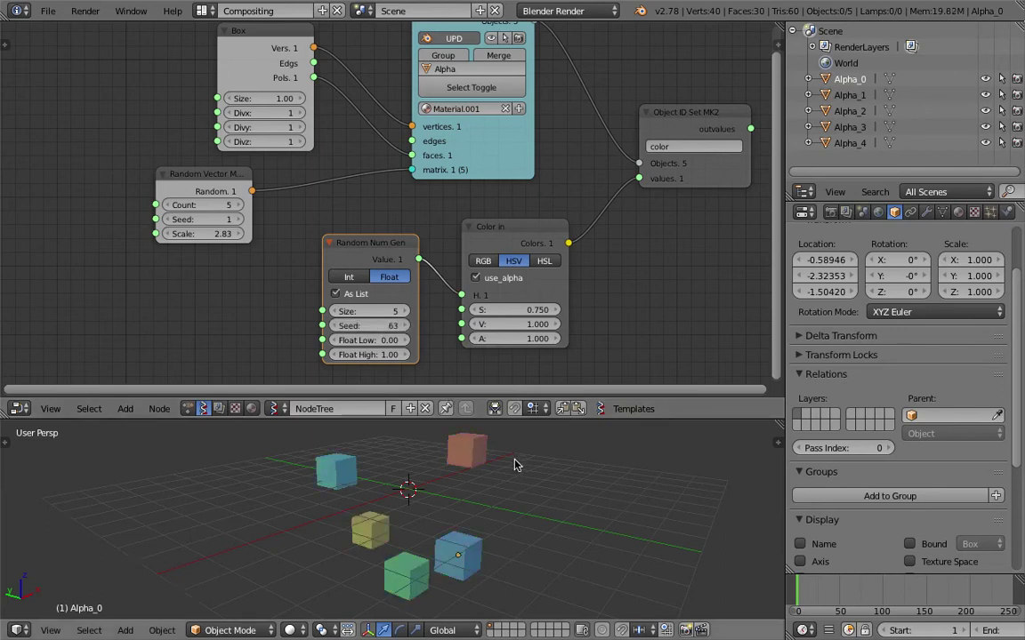
scroll(519, 485, down, 3)
middle_drag(190, 234, 191, 234)
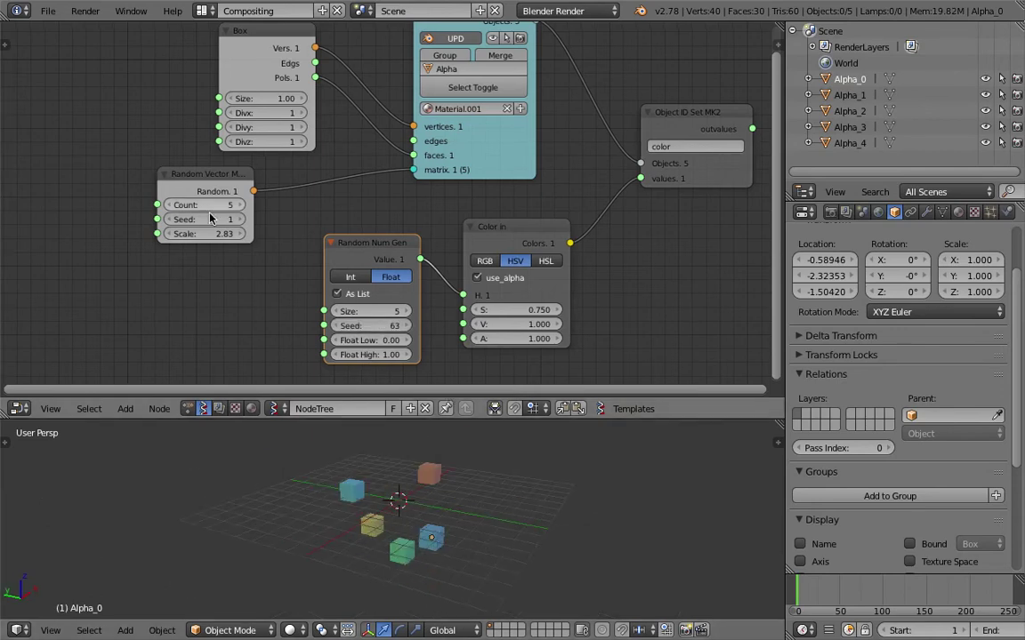
Reposition the Random Vector MK2 and Random Num Gen nodes slightly towards the nodes they feed and save the file.
drag(221, 183, 260, 182)
scroll(206, 236, down, 1)
scroll(283, 248, up, 2)
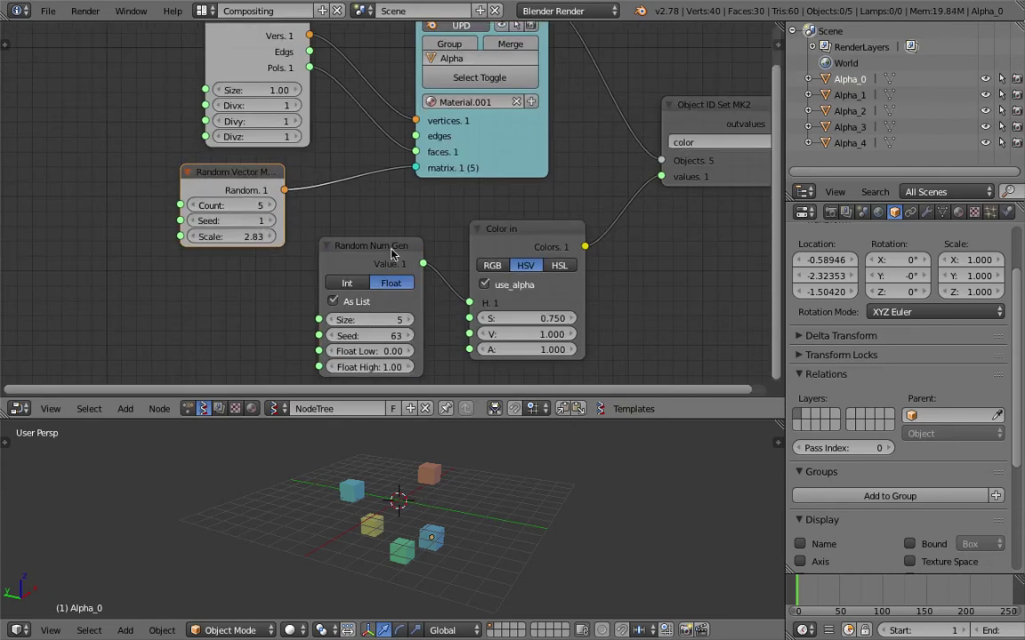
drag(392, 254, 406, 249)
key(ctrl+s)
click(407, 248)
scroll(508, 311, down, 2)
middle_drag(507, 321, 521, 307)
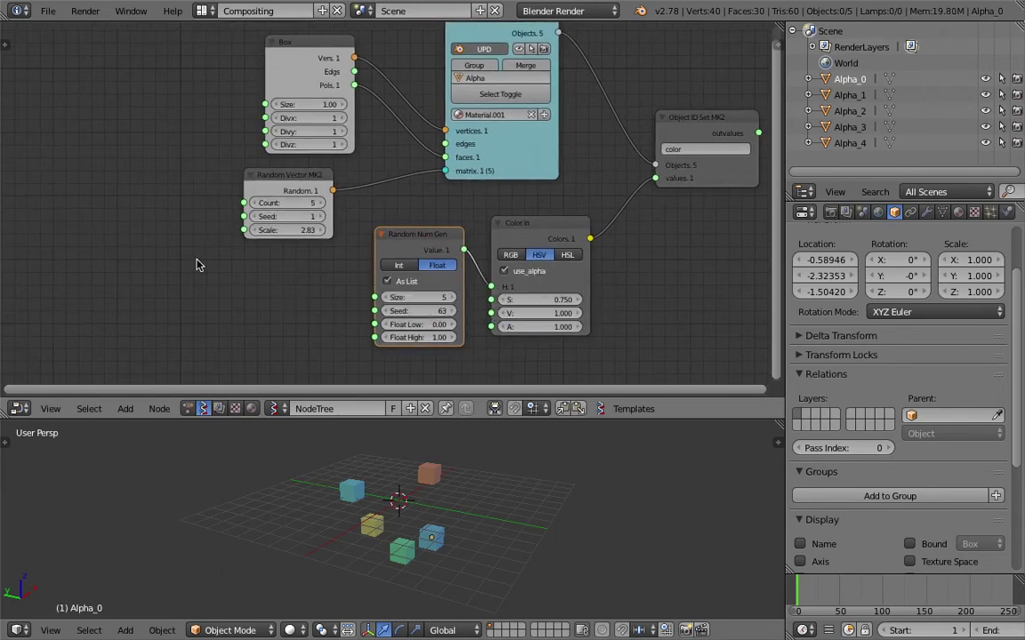
Add an Int node on the input side of the Random Vector MK2 node and save the file.
key(shift+a)
click(198, 264)
text(int)
key(Down)
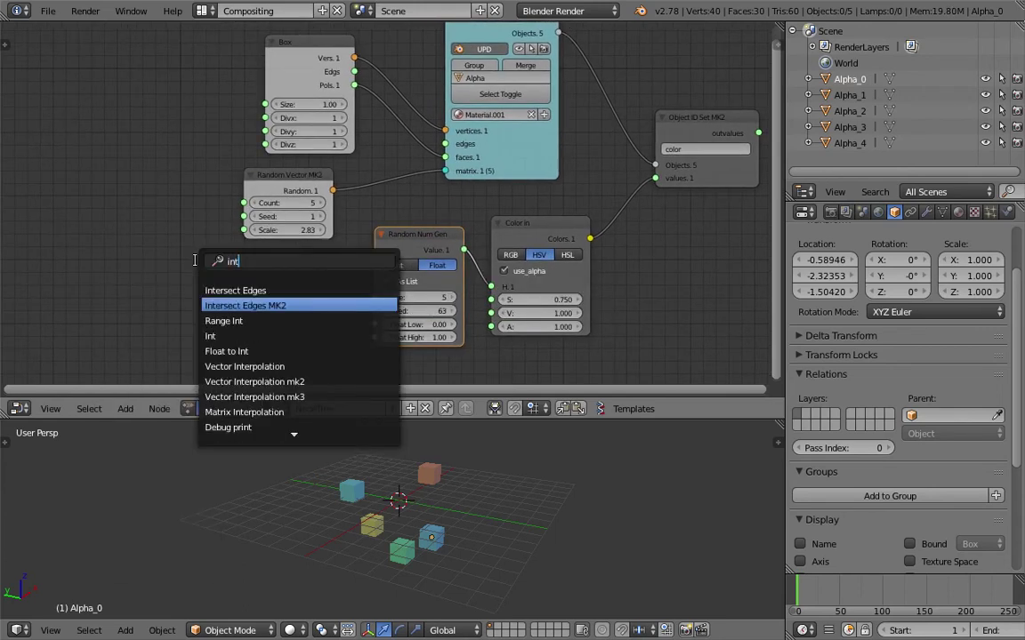
key(Down)
key(Down)
key(Return)
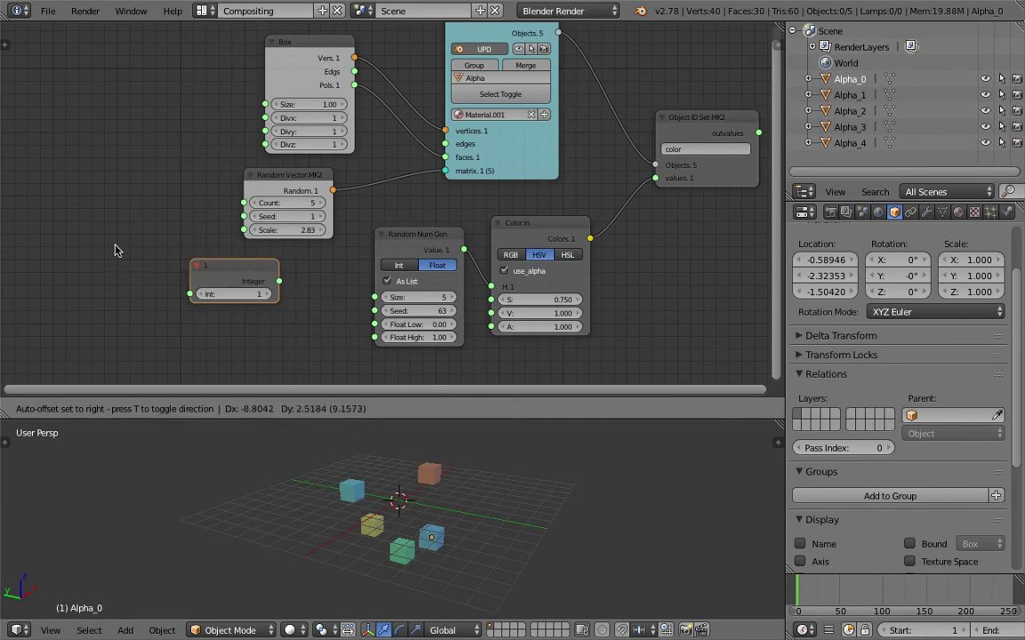
click(96, 243)
key(ctrl+s)
click(95, 244)
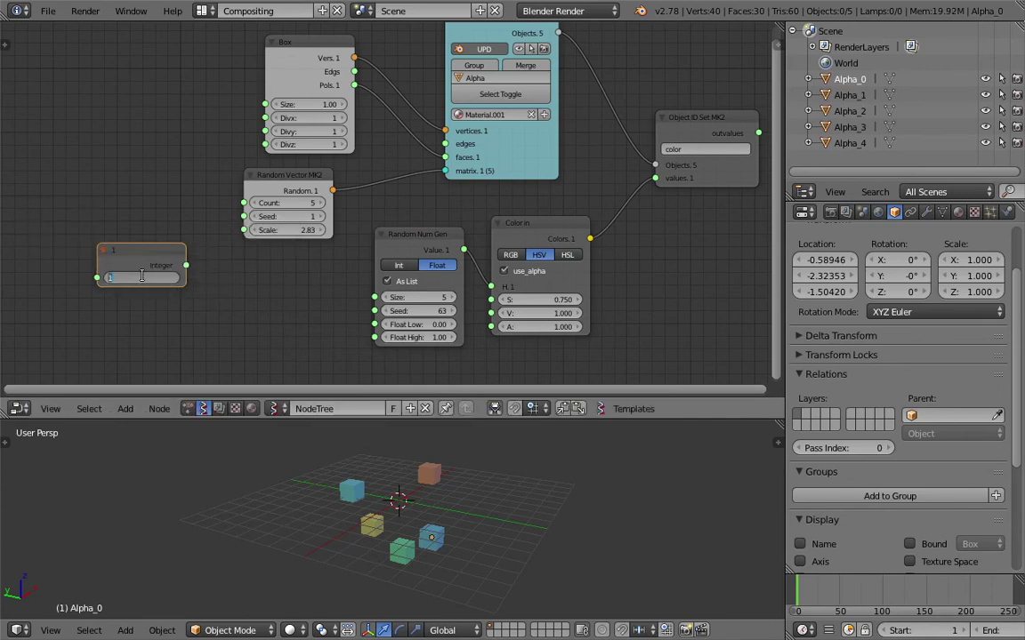
Set the Int node to 10 and link its output to Random Vector MK2's Count and Random Num Gen's Size.
drag(187, 266, 188, 268)
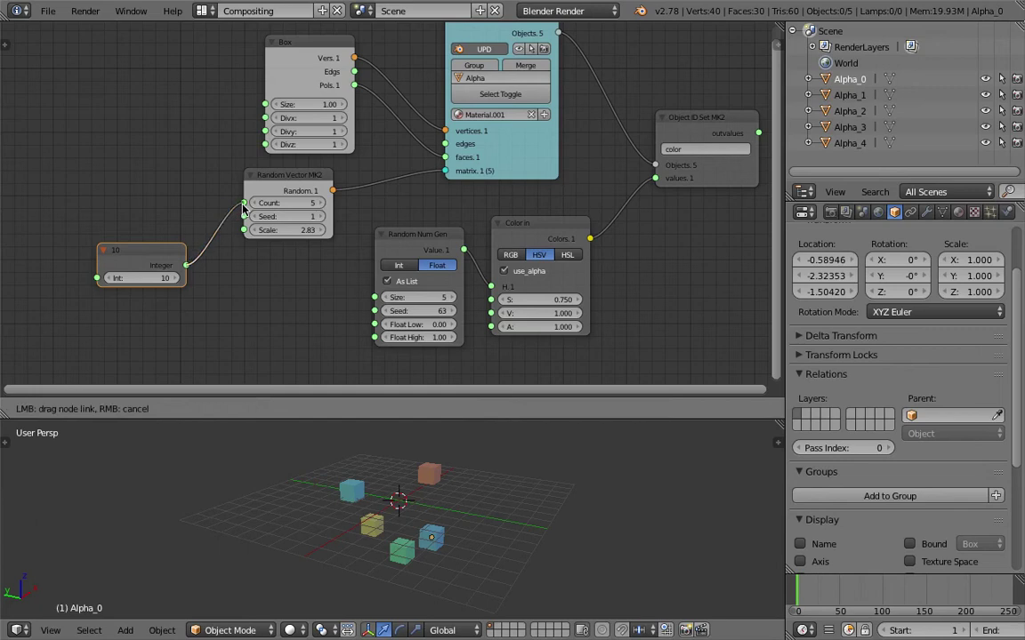
drag(242, 208, 244, 205)
drag(189, 266, 251, 267)
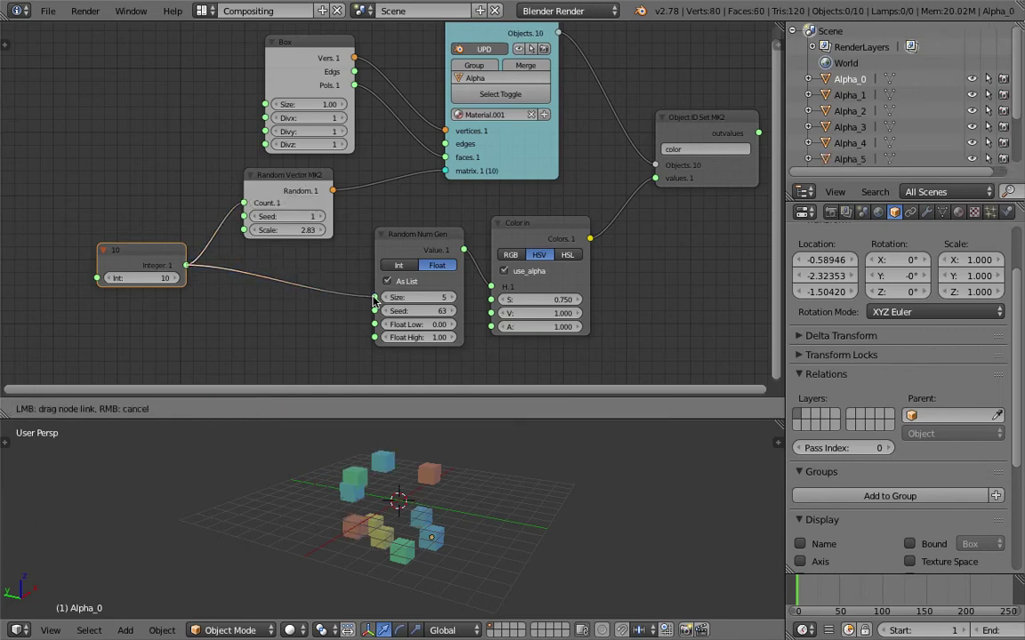
drag(375, 302, 375, 304)
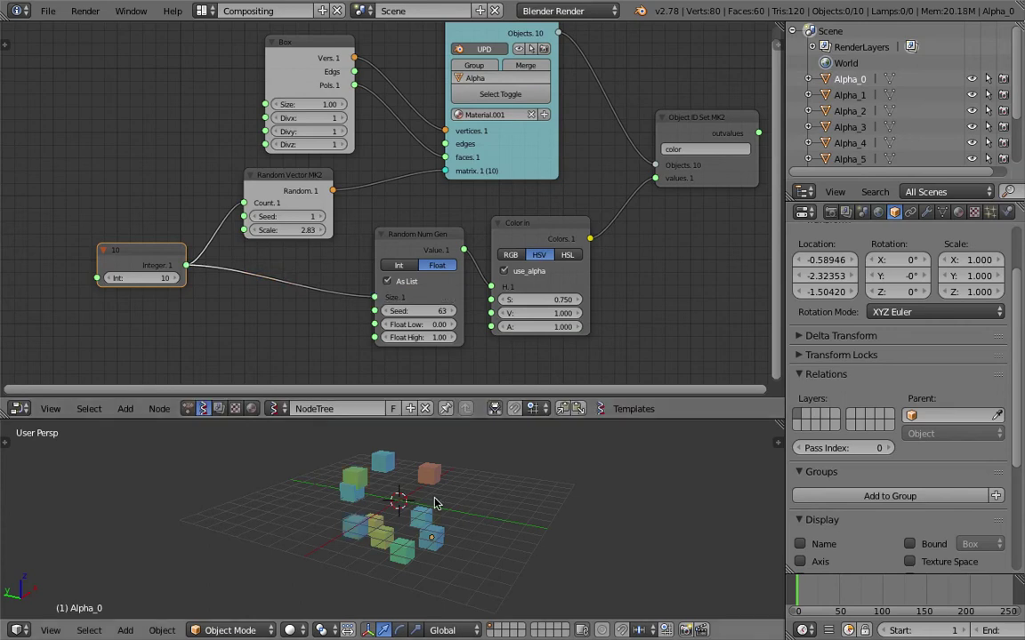
Set the Int node to 27 and give the Random Vector MK2 node seed 67 and scale 5.59.
mouse_move(167, 278)
mouse_down()
mouse_move(155, 277)
mouse_move(169, 278)
mouse_up()
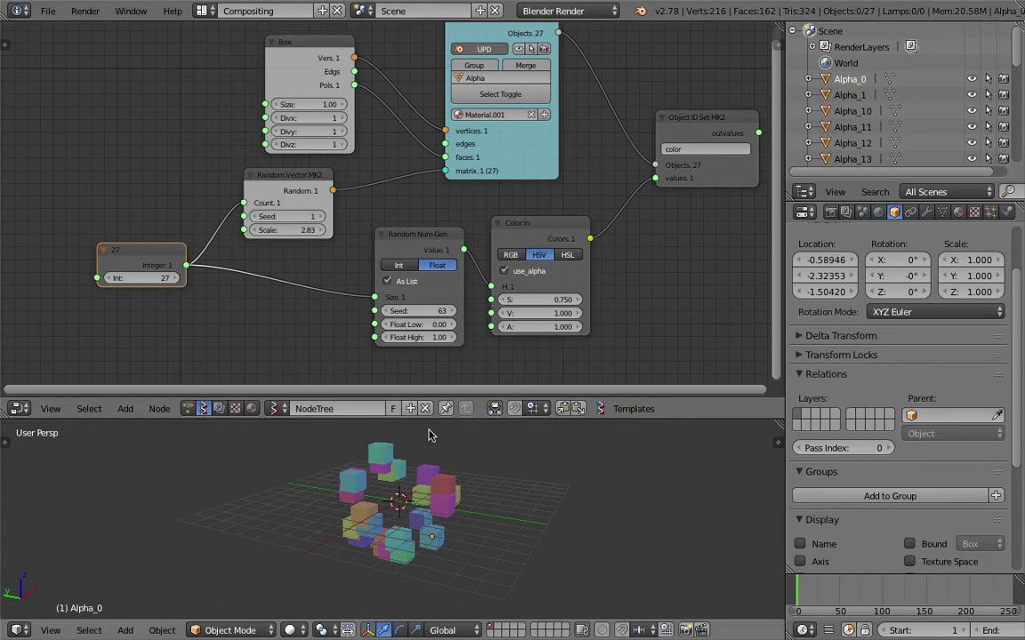
drag(285, 216, 316, 229)
scroll(346, 276, down, 3)
scroll(504, 486, down, 2)
mouse_move(502, 488)
middle_down()
mouse_move(420, 488)
mouse_move(489, 487)
middle_up()
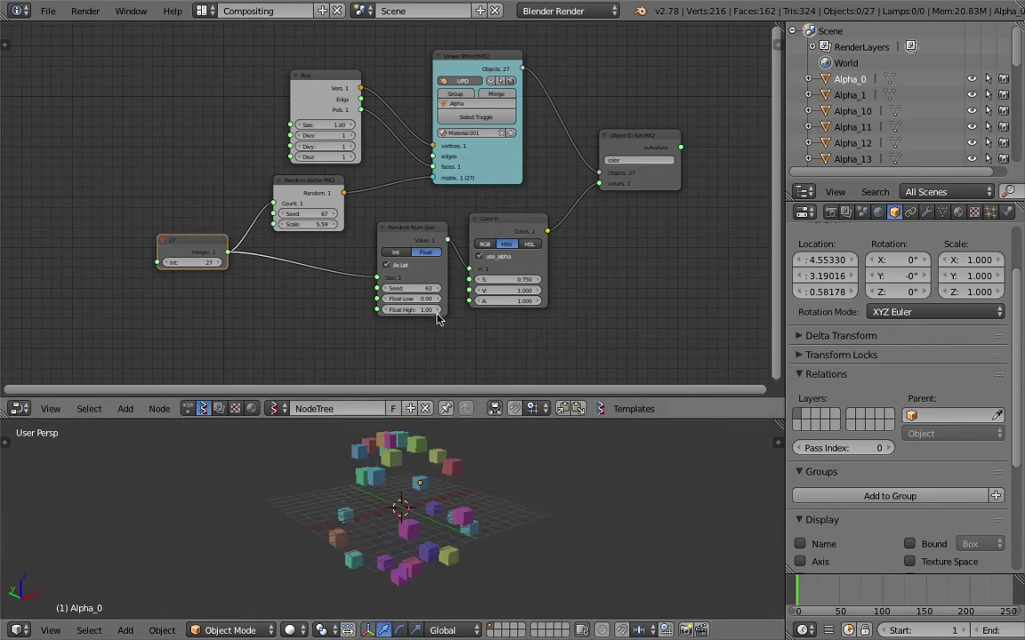
Set the Random Num Gen seed to 111 and the Random Vector MK2 seed to 97, and save the file.
scroll(416, 296, up, 1)
drag(416, 296, 443, 296)
middle_drag(518, 524, 567, 535)
scroll(307, 216, up, 1)
drag(306, 216, 322, 216)
key(ctrl+s)
click(304, 216)
middle_drag(411, 508, 457, 537)
key(ctrl+s)
Spread out the Random Vector MK2, Int, Box and Viewer BMeshMK2 nodes to make room between them, saving the file.
drag(263, 197, 190, 197)
drag(160, 248, 96, 260)
click(302, 81)
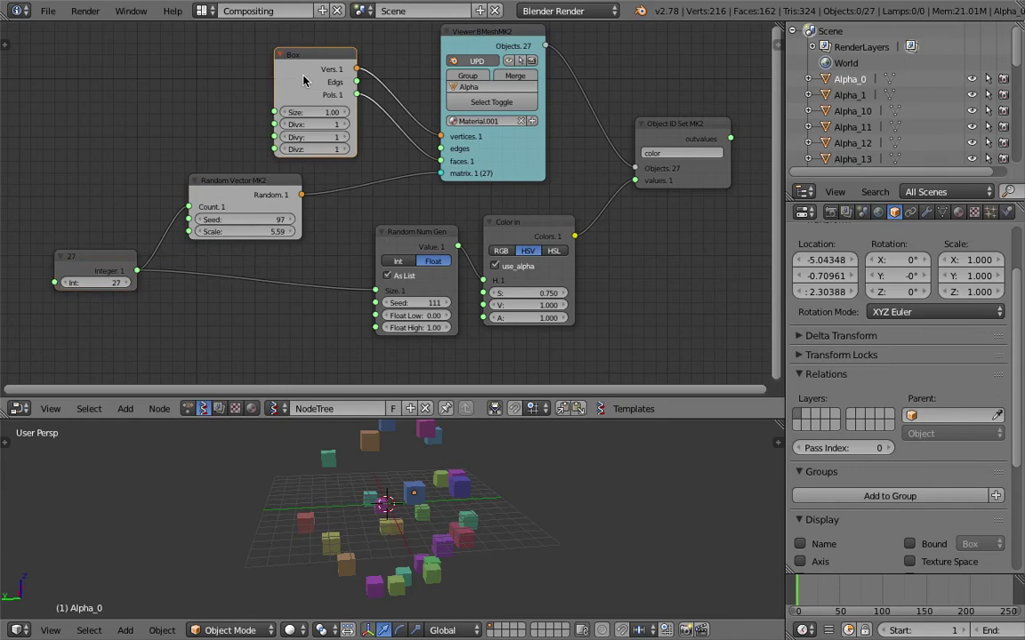
drag(302, 81, 283, 57)
middle_drag(459, 423, 482, 516)
key(ctrl+s)
drag(524, 161, 538, 154)
Insert a Randomize input vertices node on the link between Random Vector MK2 and the viewer's matrix input.
key(alt+space)
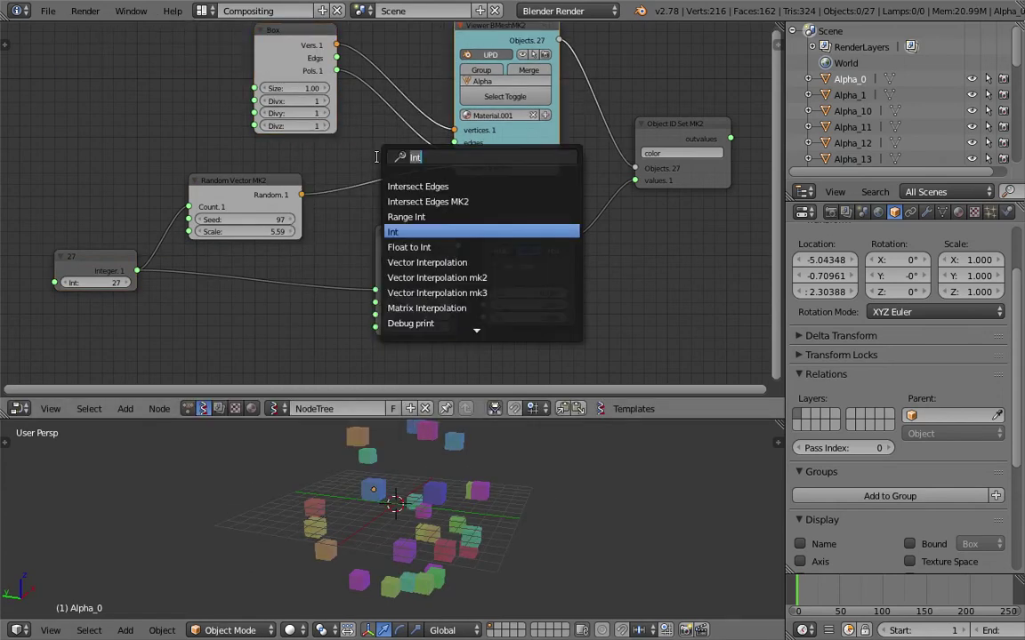
text(random)
key(Down)
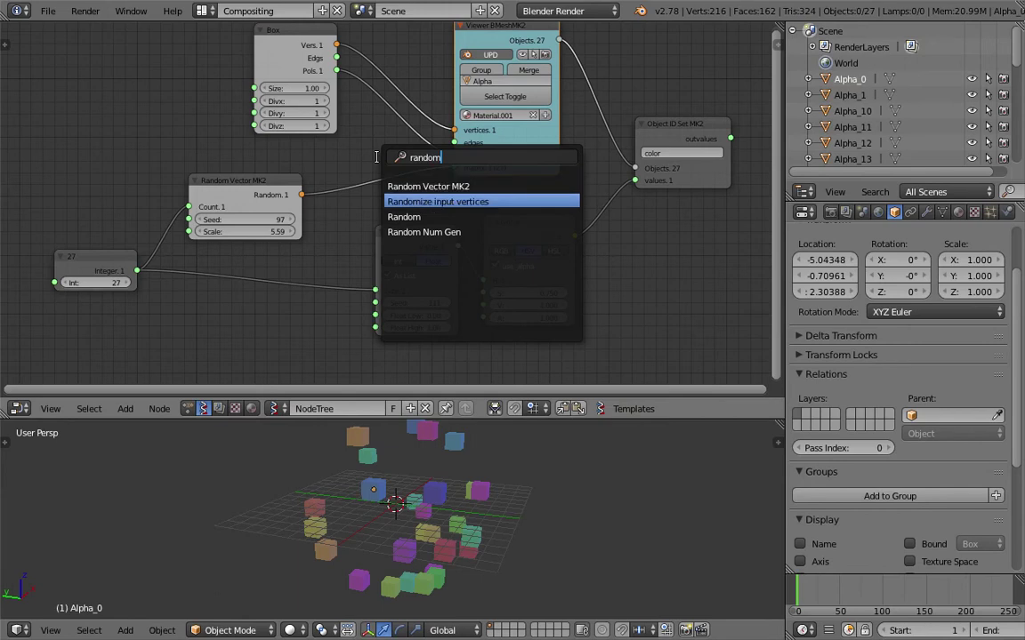
key(Return)
click(402, 194)
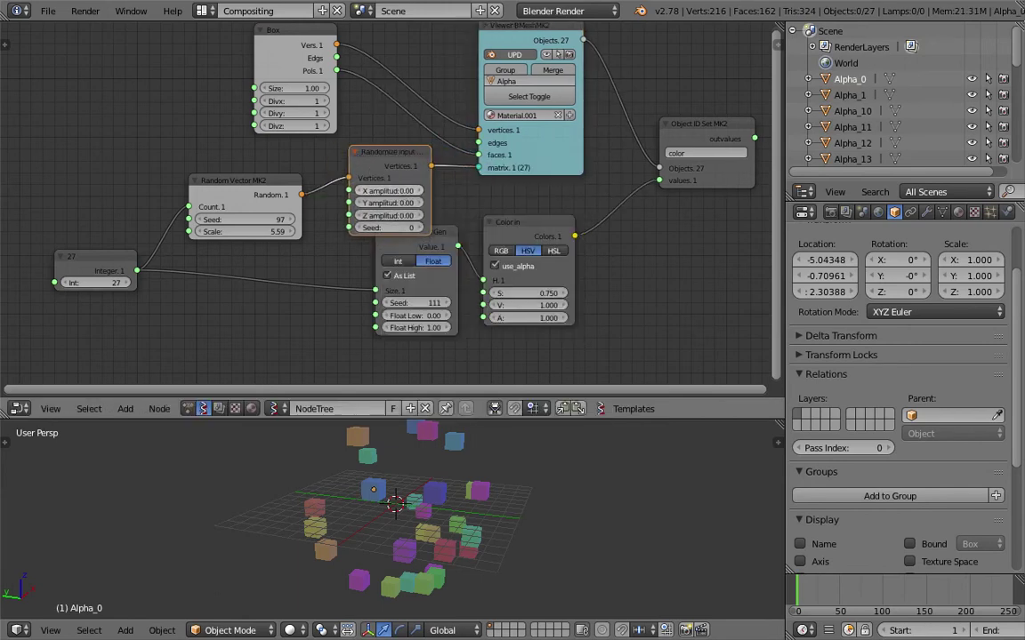
Set the Randomize input vertices node's X, Y and Z amplitudes to 3.87 and its seed to 55, and save the file.
drag(390, 190, 506, 215)
scroll(530, 476, down, 3)
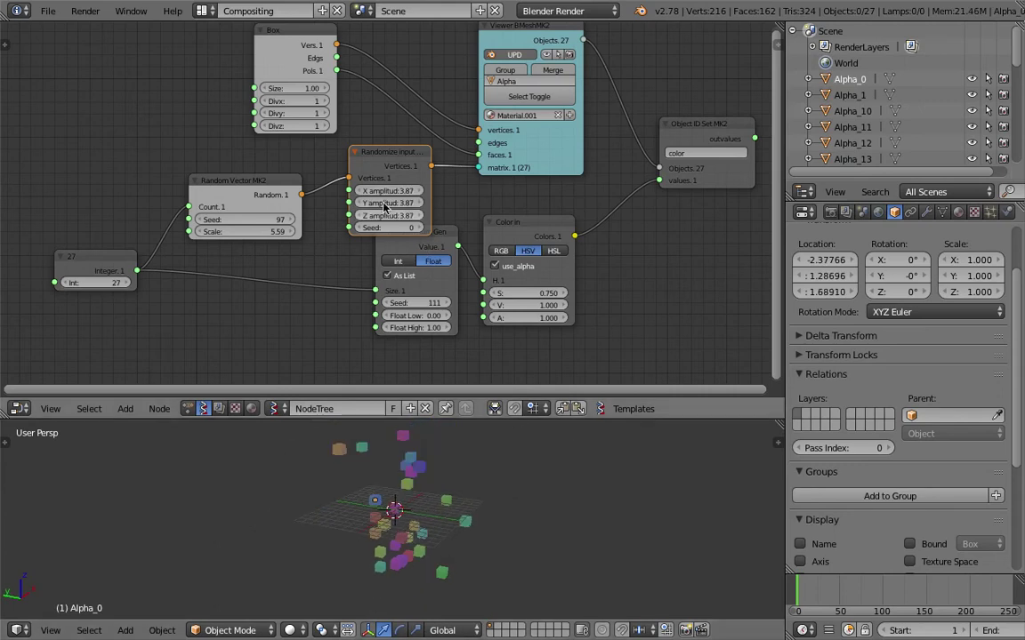
drag(389, 228, 439, 227)
scroll(549, 541, down, 3)
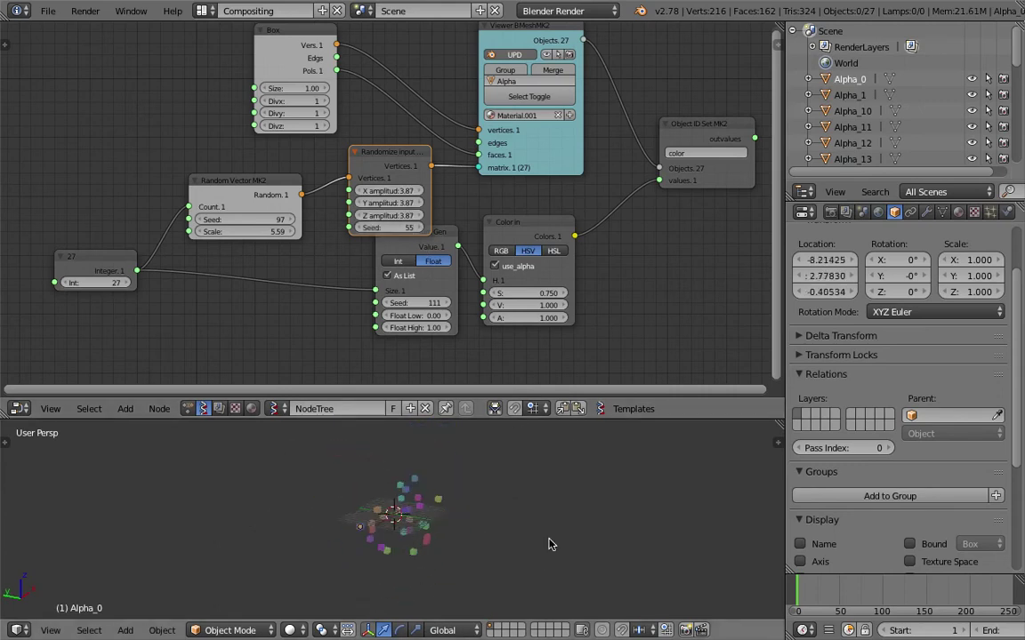
key(ctrl+s)
click(549, 526)
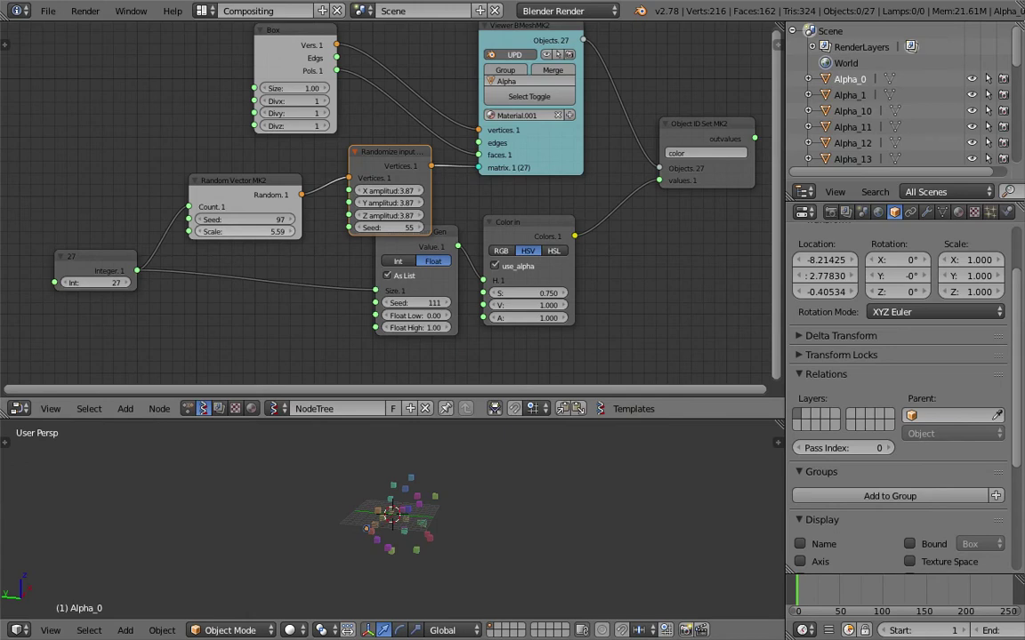
Set the Random Vector MK2 scale to 6.07 and the Int node to 100, and save over the existing file.
drag(245, 231, 271, 231)
middle_drag(93, 283, 135, 287)
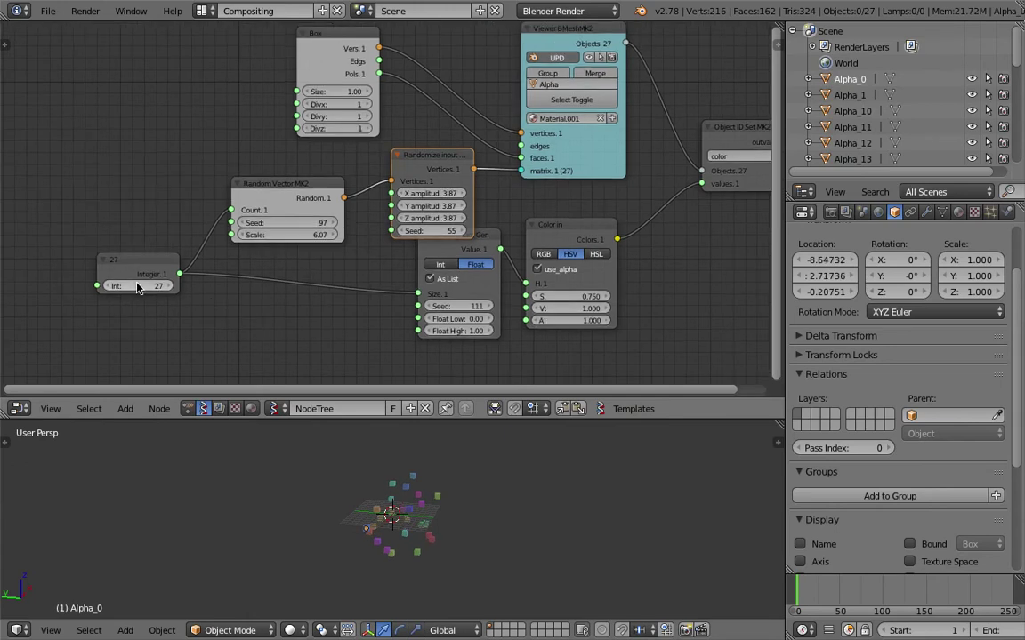
click(138, 286)
text(100)
key(Return)
key(ctrl+s)
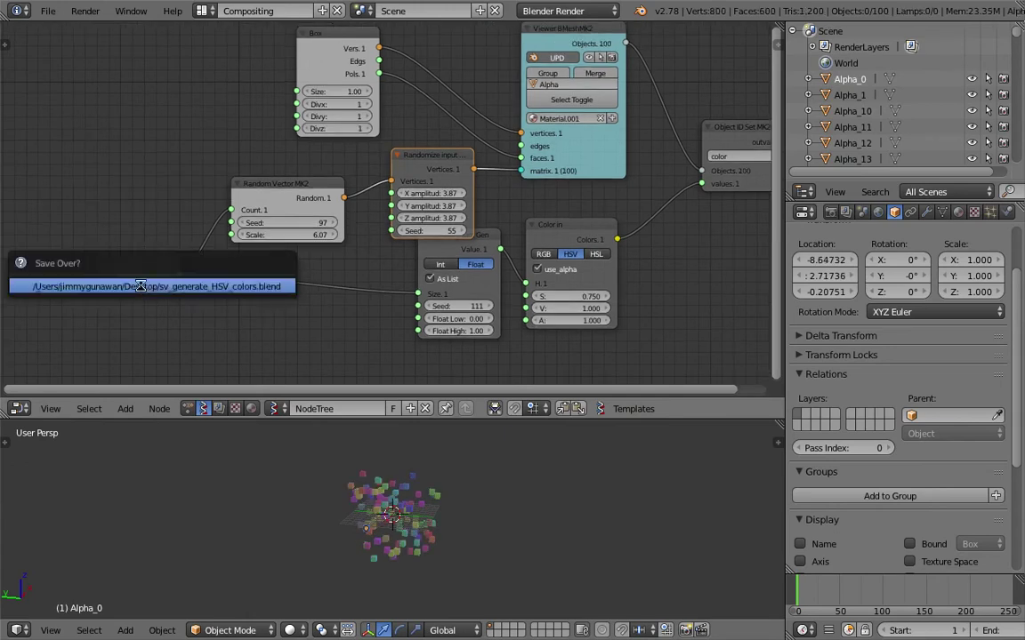
click(201, 286)
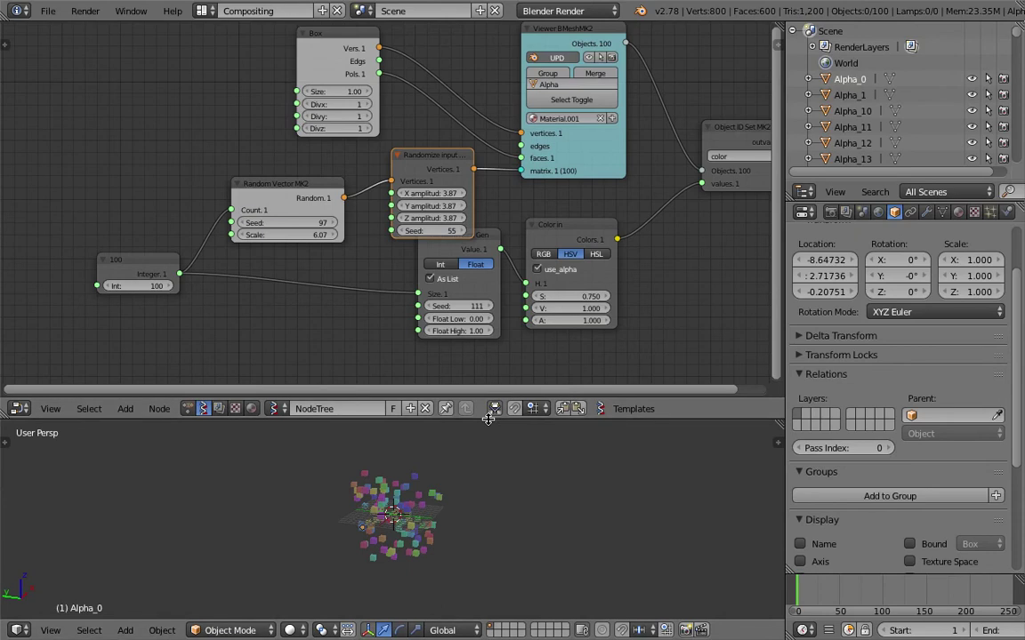
Enlarge the 3D view upwards and the outliner downwards by moving their area borders.
drag(490, 420, 491, 394)
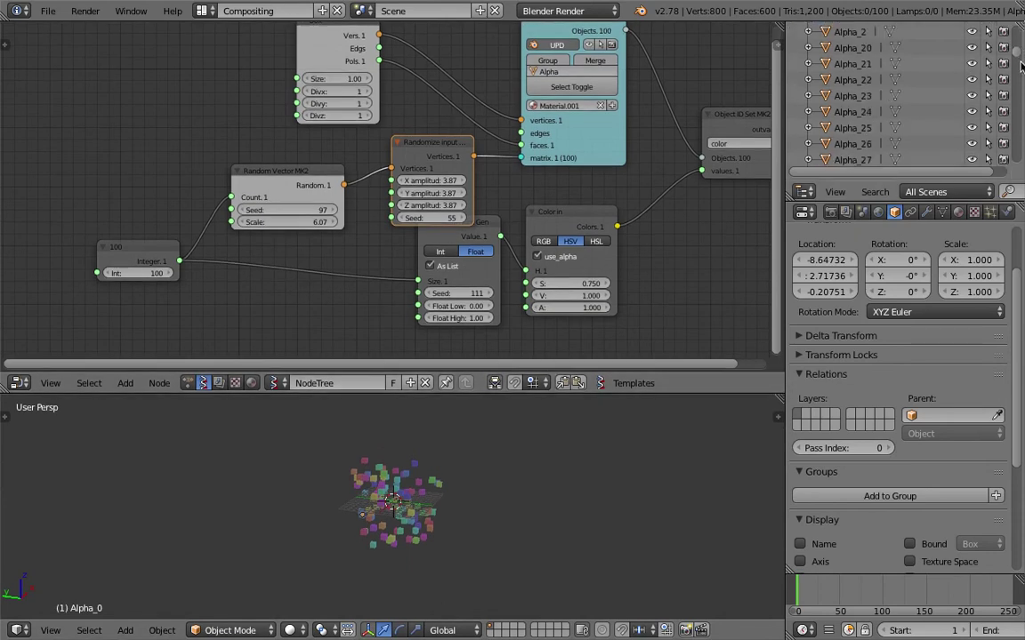
drag(926, 202, 926, 284)
scroll(901, 141, down, 2)
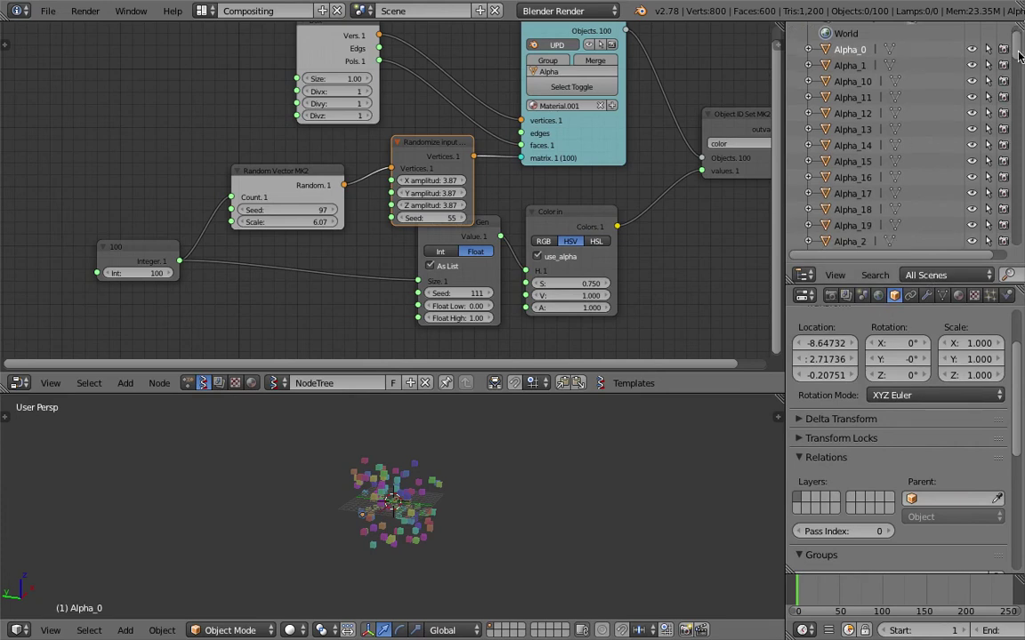
Examine the generated Alpha objects in the outliner and the colored boxes in the 3D view from several angles.
mouse_move(1018, 56)
mouse_down()
mouse_move(1018, 240)
mouse_move(1018, 46)
mouse_up()
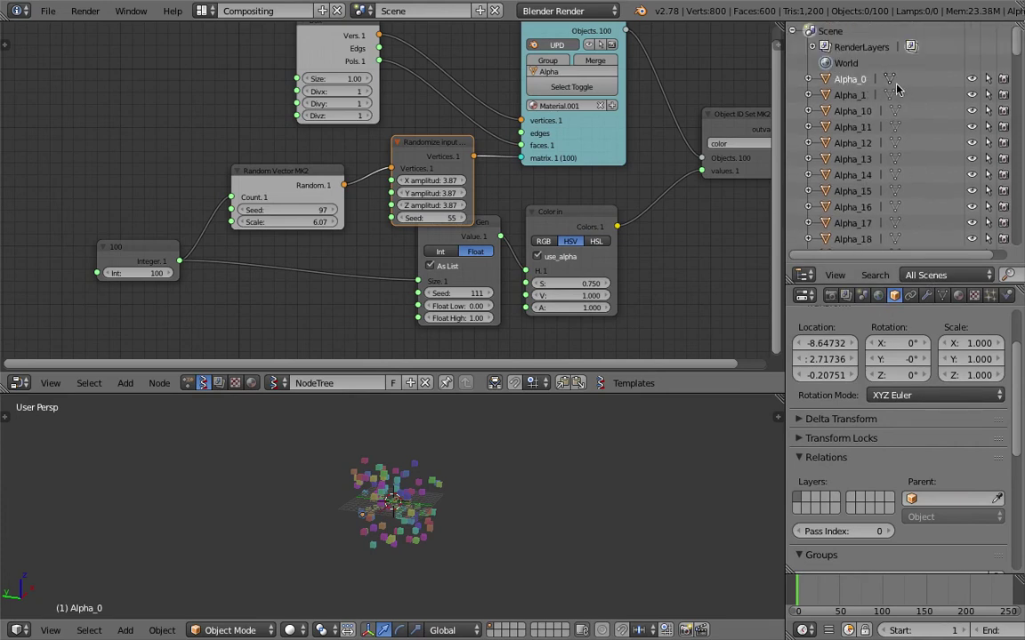
drag(1016, 49, 1019, 290)
scroll(520, 523, up, 2)
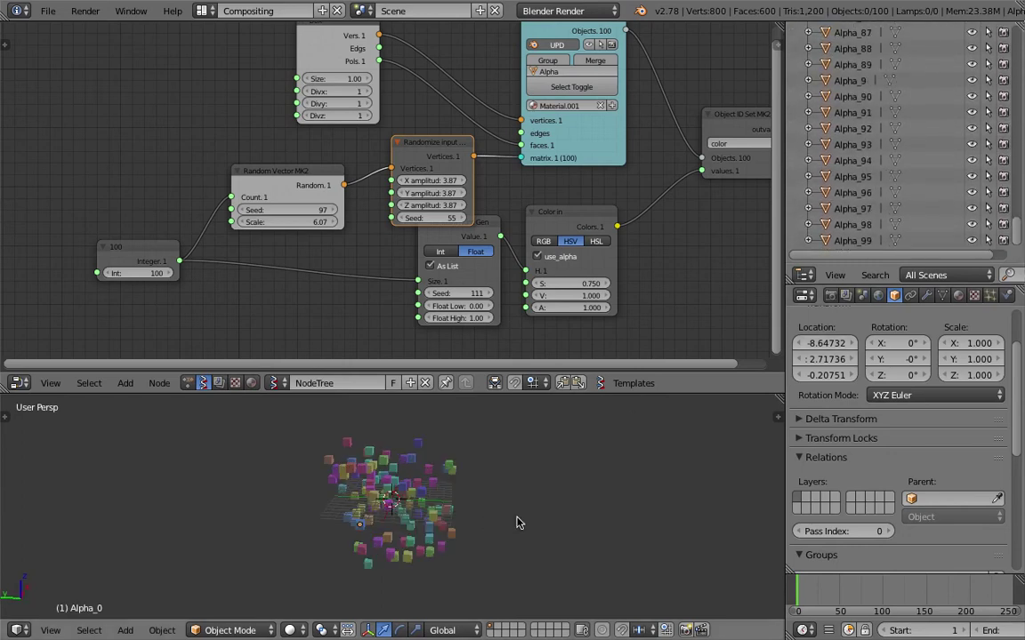
mouse_move(482, 482)
middle_down()
mouse_move(457, 494)
mouse_move(448, 486)
middle_up()
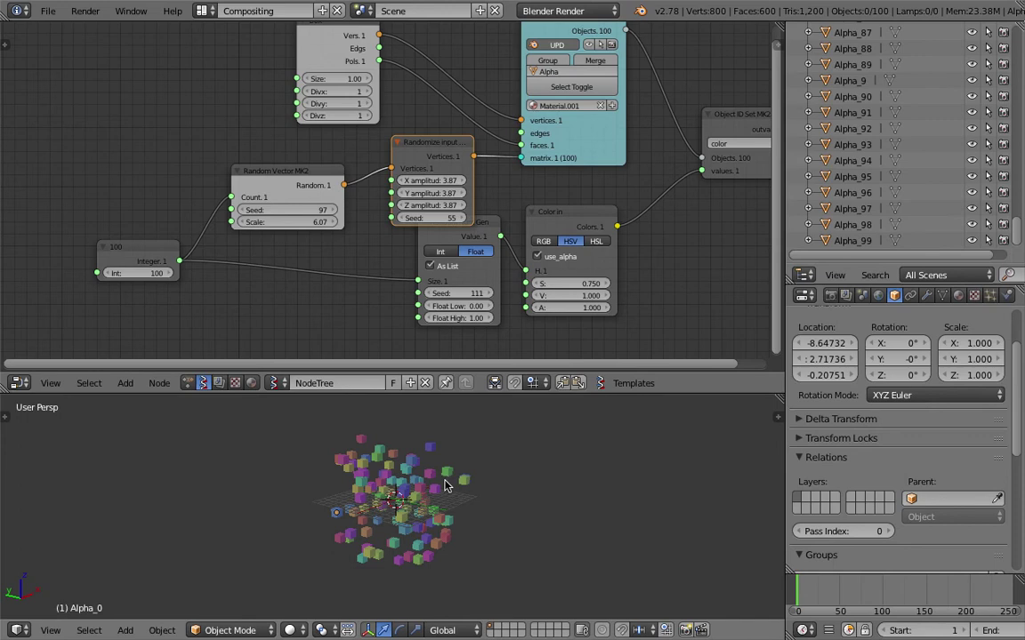
middle_drag(449, 416, 480, 445)
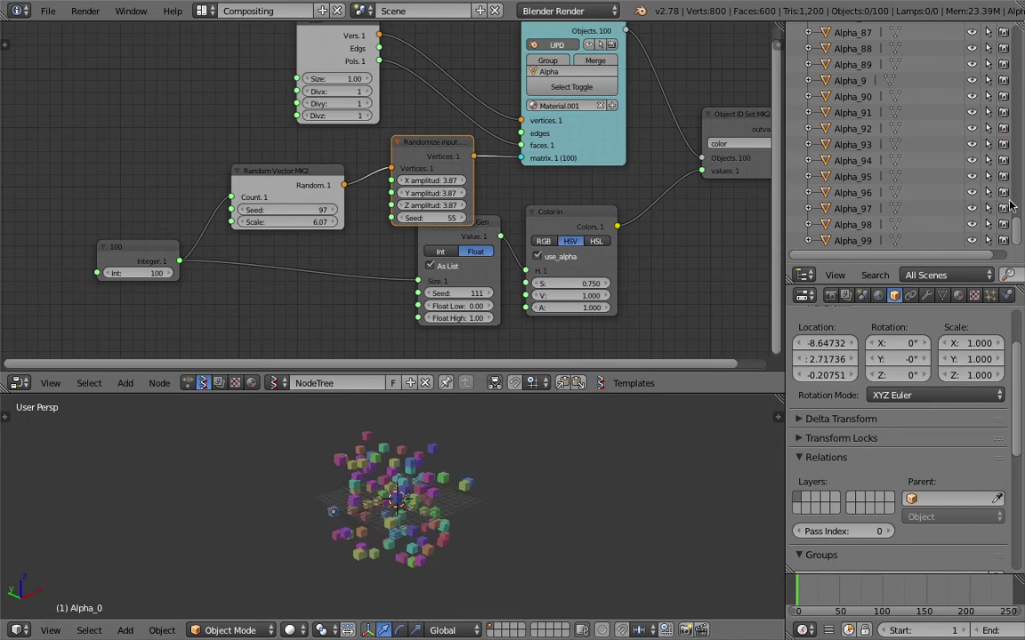
drag(1014, 228, 1021, 72)
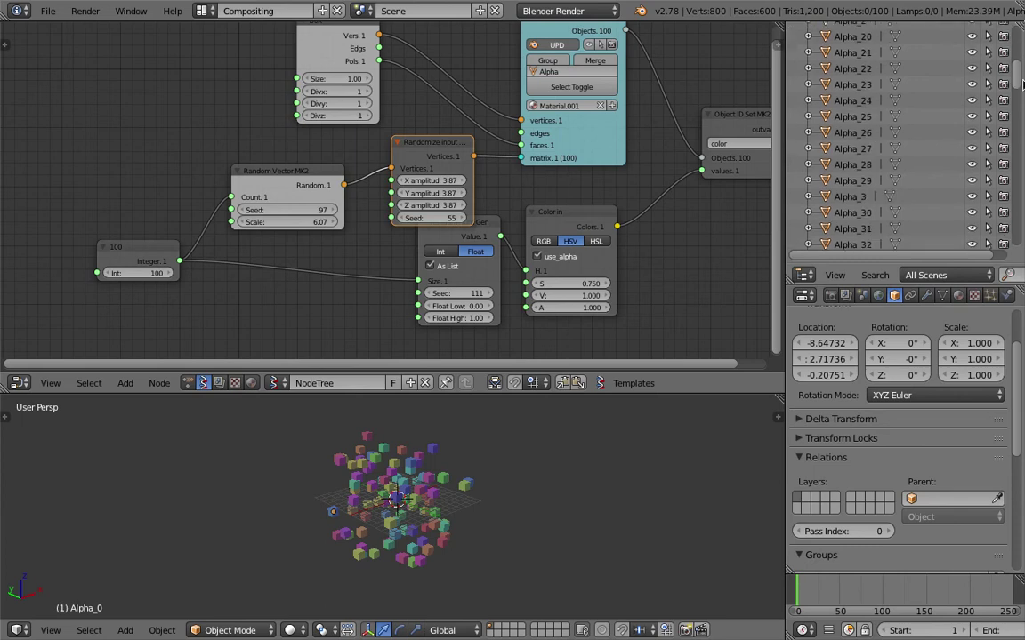
drag(1023, 82, 1007, 126)
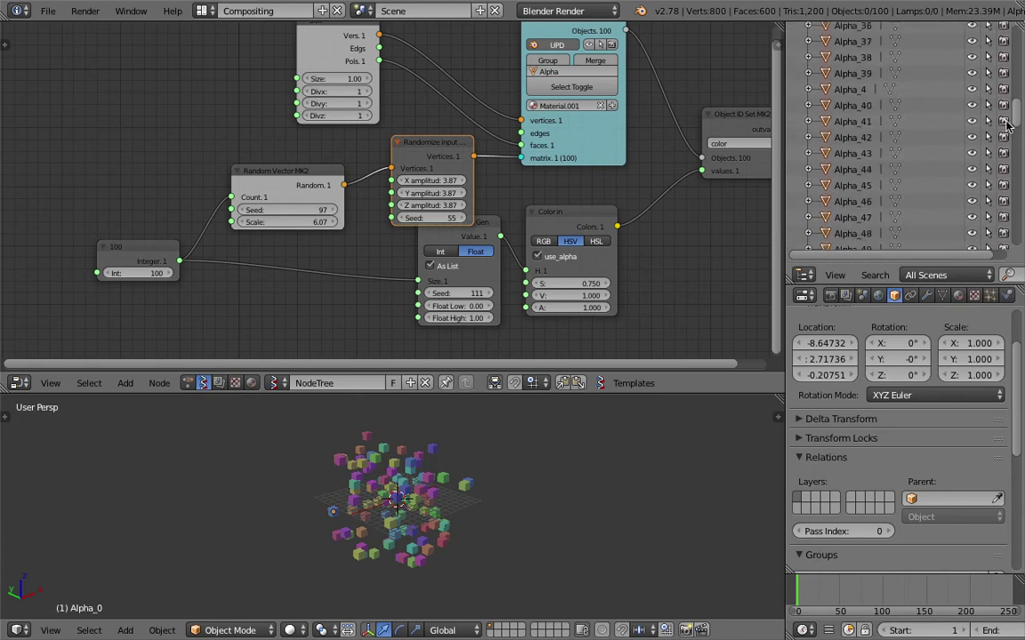
scroll(890, 126, down, 15)
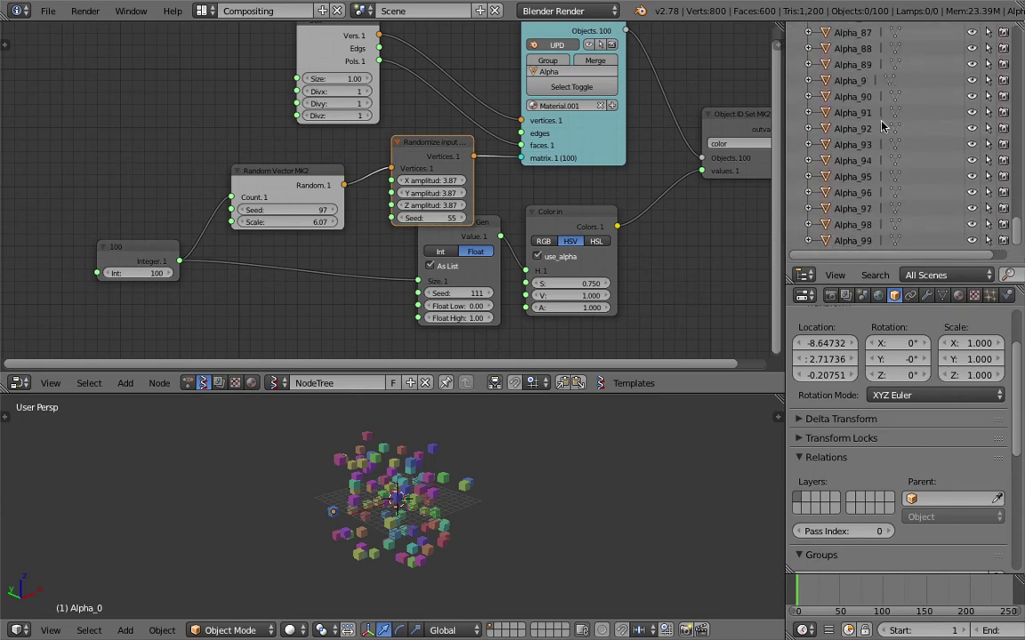
scroll(909, 175, up, 20)
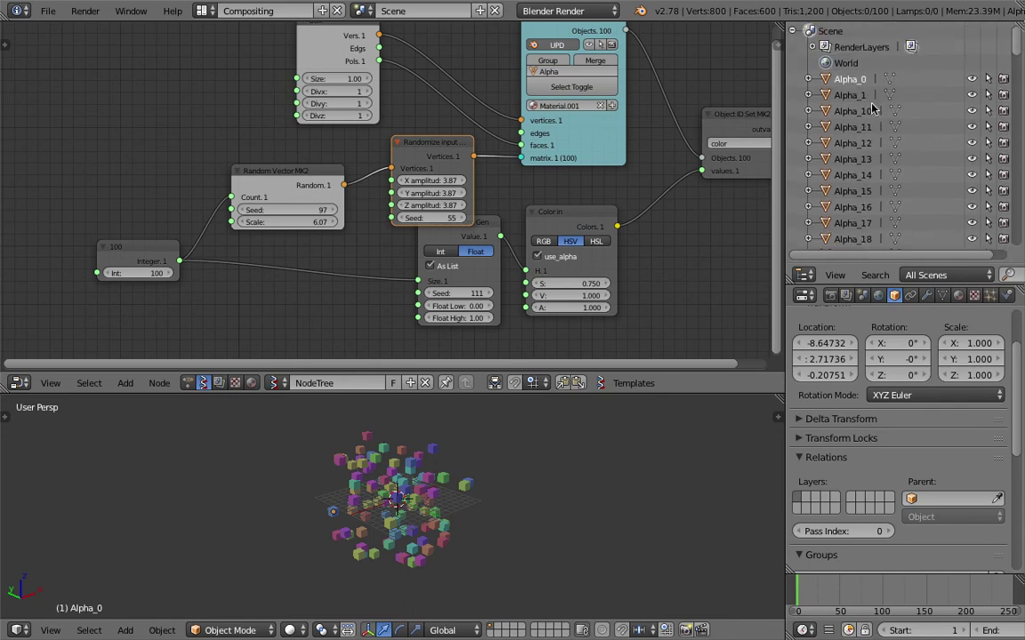
Move the Object ID Set MK2 node closer to the viewer node and save the file.
scroll(629, 190, down, 3)
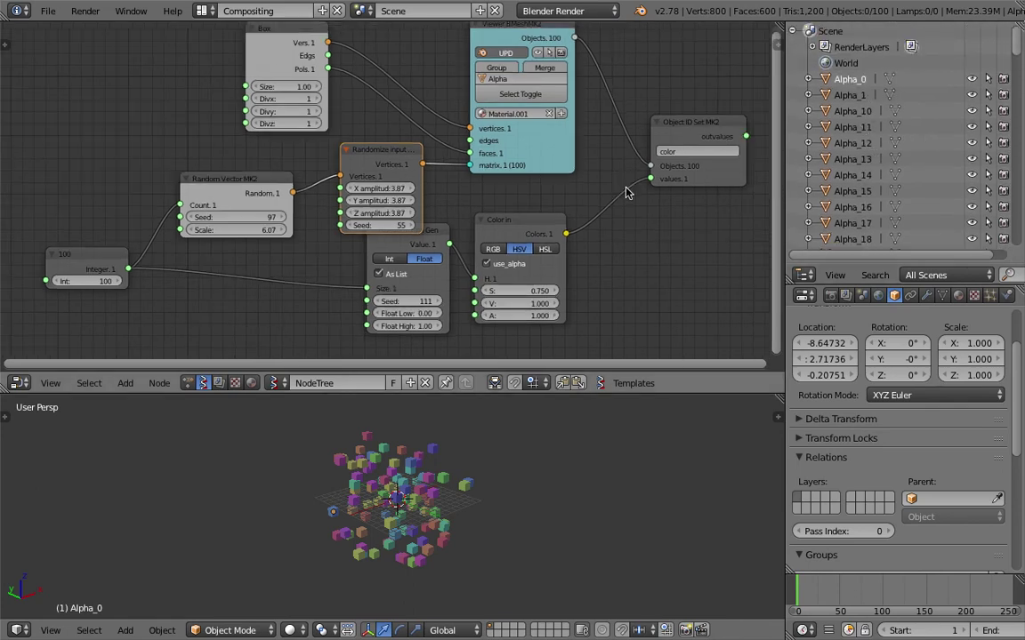
drag(663, 155, 636, 143)
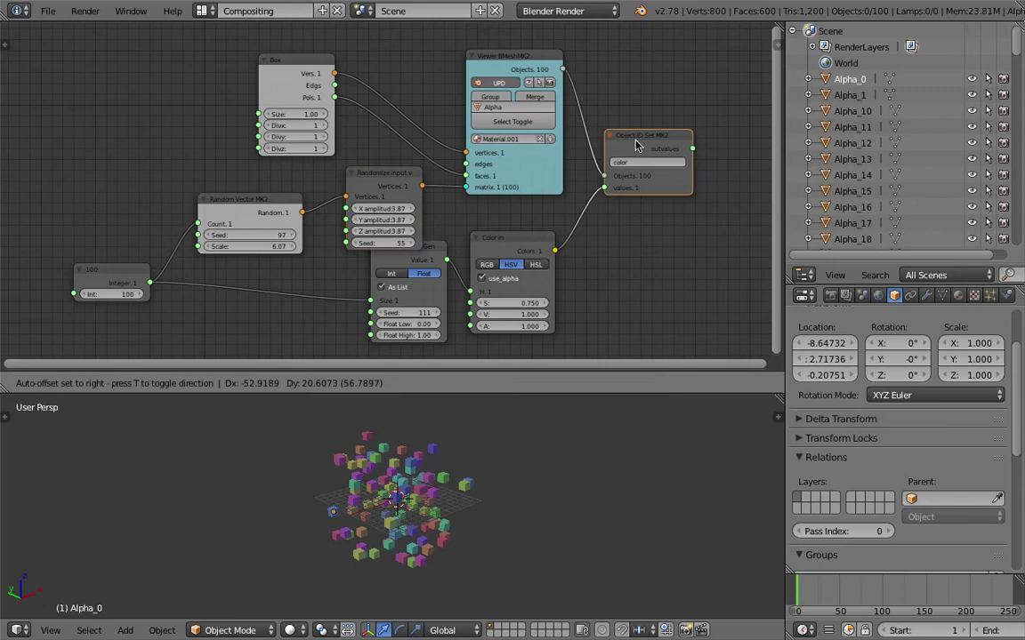
scroll(630, 182, up, 1)
middle_drag(620, 236, 628, 234)
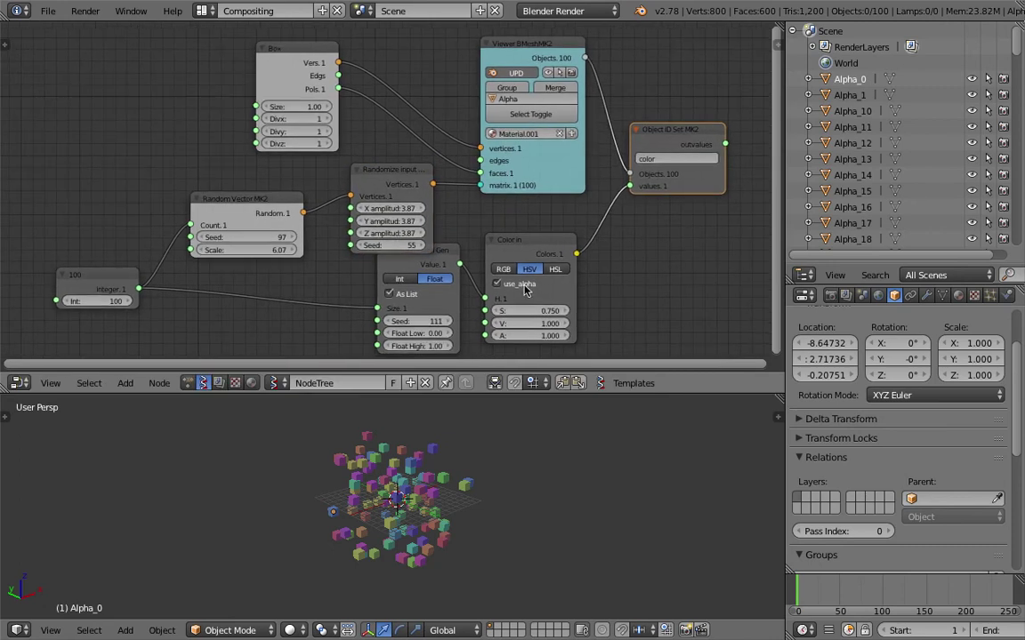
middle_drag(331, 298, 337, 293)
key(ctrl+s)
click(336, 293)
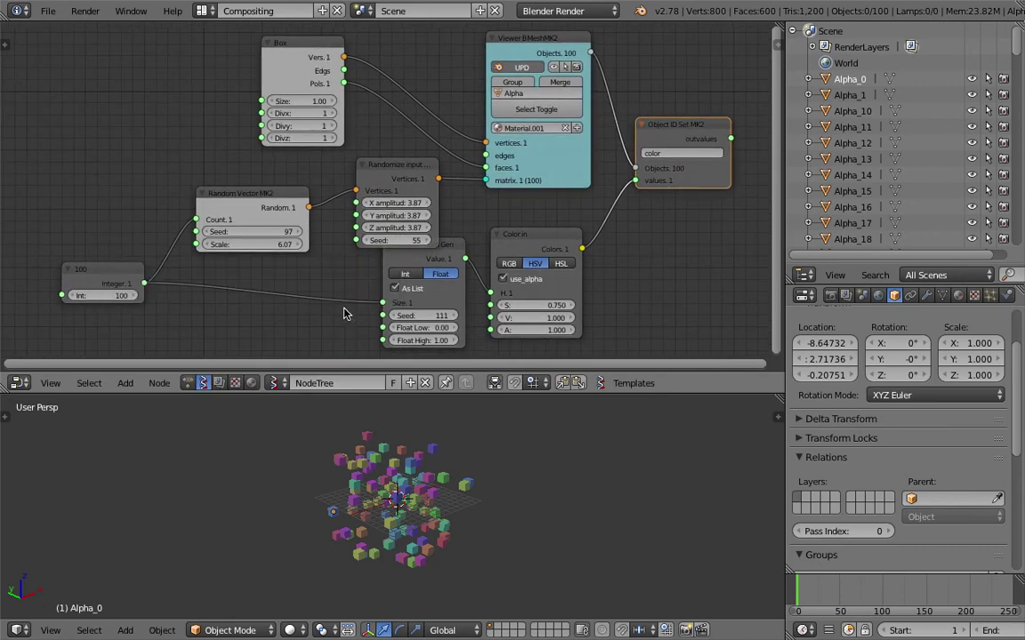
Save the file and shift the Randomize input vertices node off the Random Num Gen node's header.
scroll(344, 312, down, 1)
key(ctrl+s)
click(342, 311)
drag(392, 172, 380, 166)
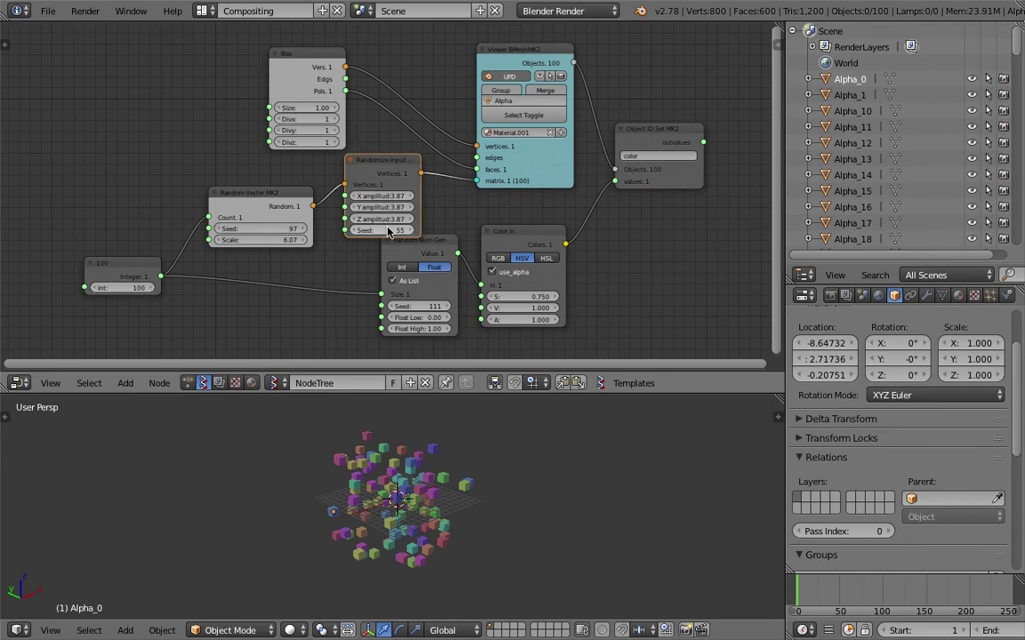
Set the Randomize input vertices node's seed to 134.
drag(386, 233, 461, 296)
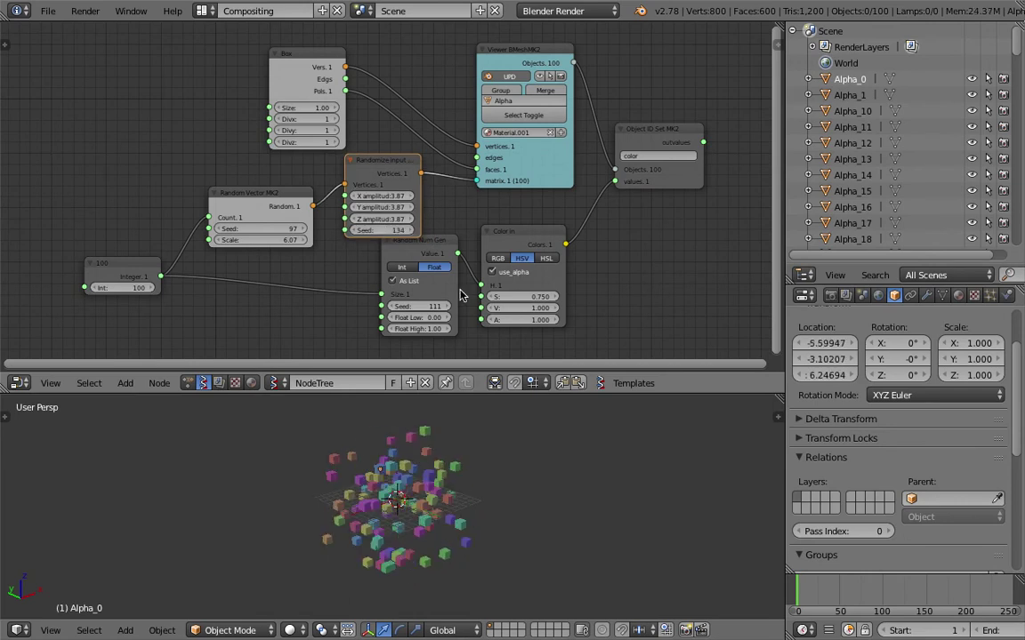
scroll(508, 278, up, 1)
middle_drag(464, 259, 460, 246)
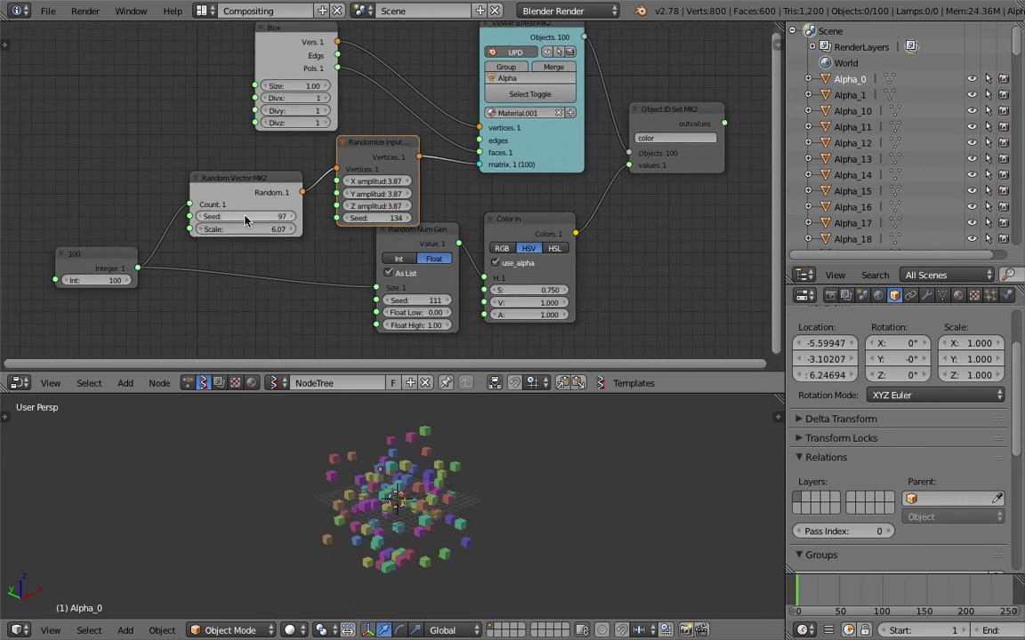
Rearrange the Random Vector MK2 and Randomize input vertices nodes so they sit farther apart, and save over the existing file.
drag(247, 188, 222, 188)
drag(376, 148, 356, 149)
key(ctrl+s)
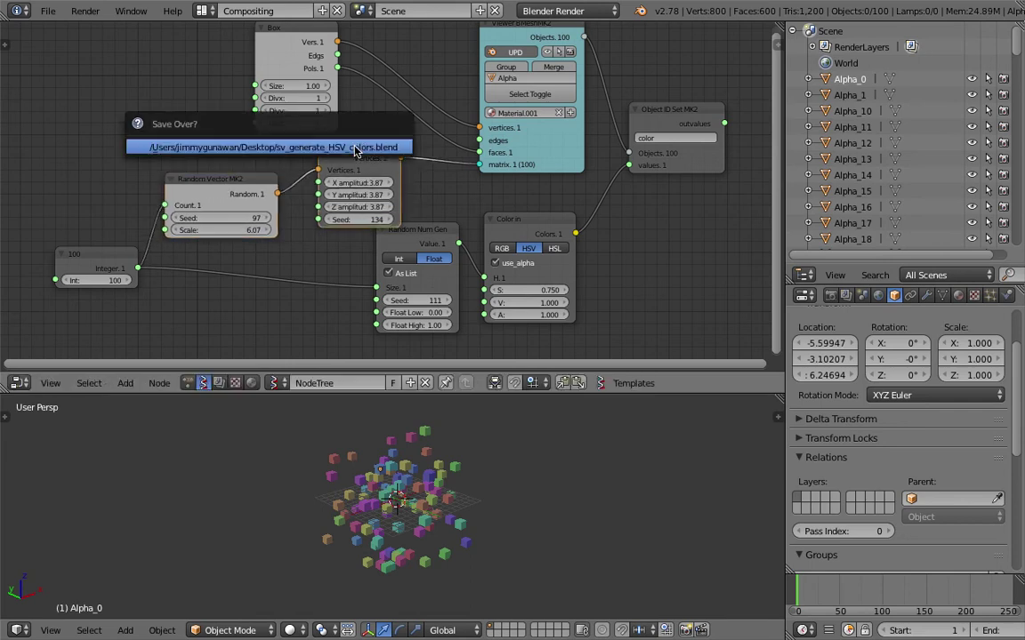
click(356, 150)
middle_drag(426, 512, 400, 503)
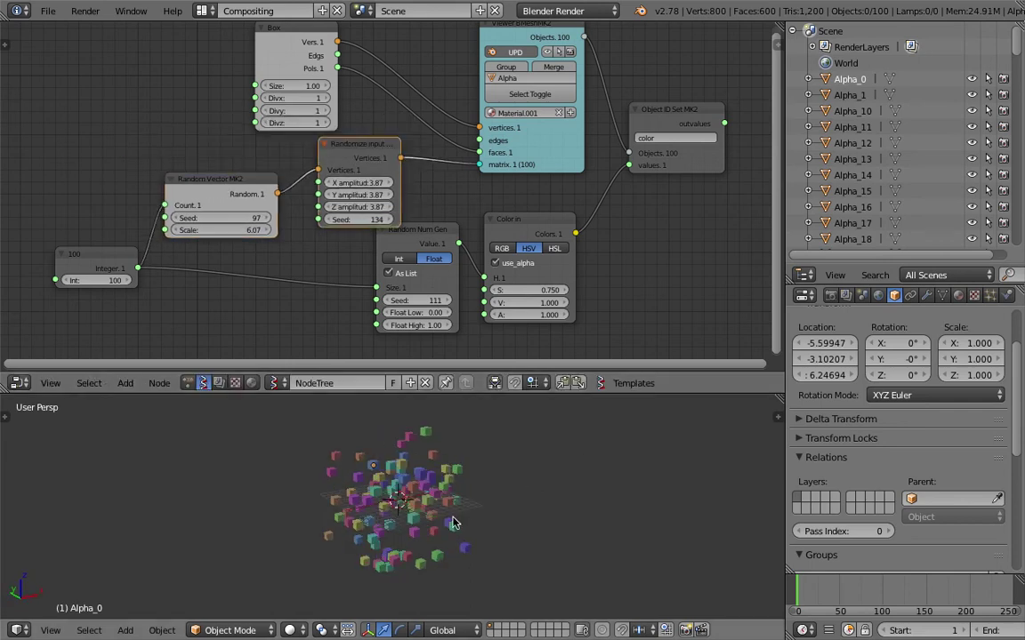
mouse_move(453, 523)
middle_down()
mouse_move(480, 508)
mouse_move(448, 508)
middle_up()
middle_drag(354, 161, 396, 169)
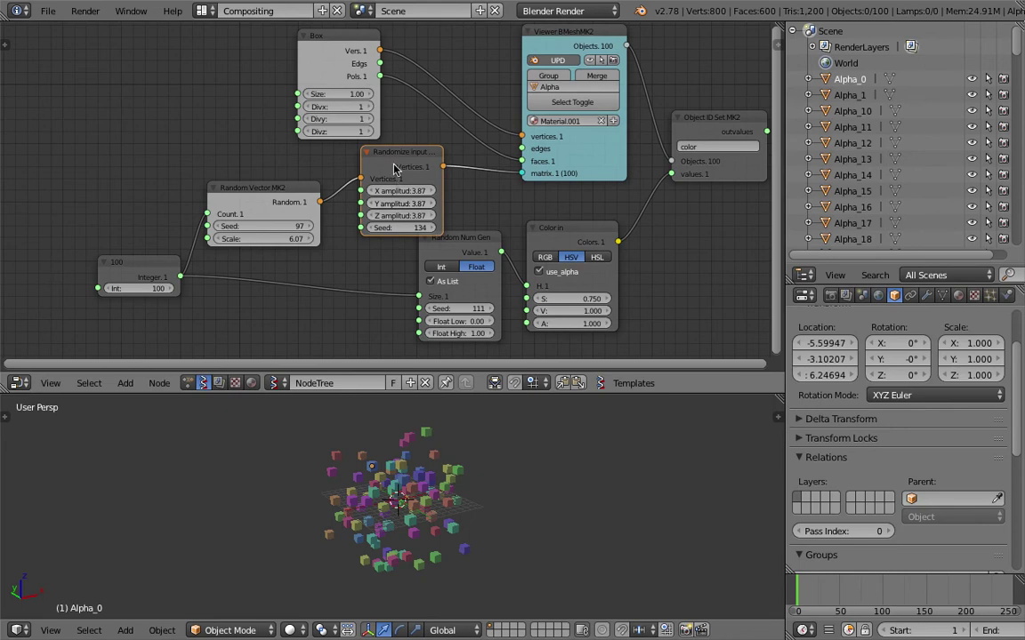
drag(394, 169, 408, 173)
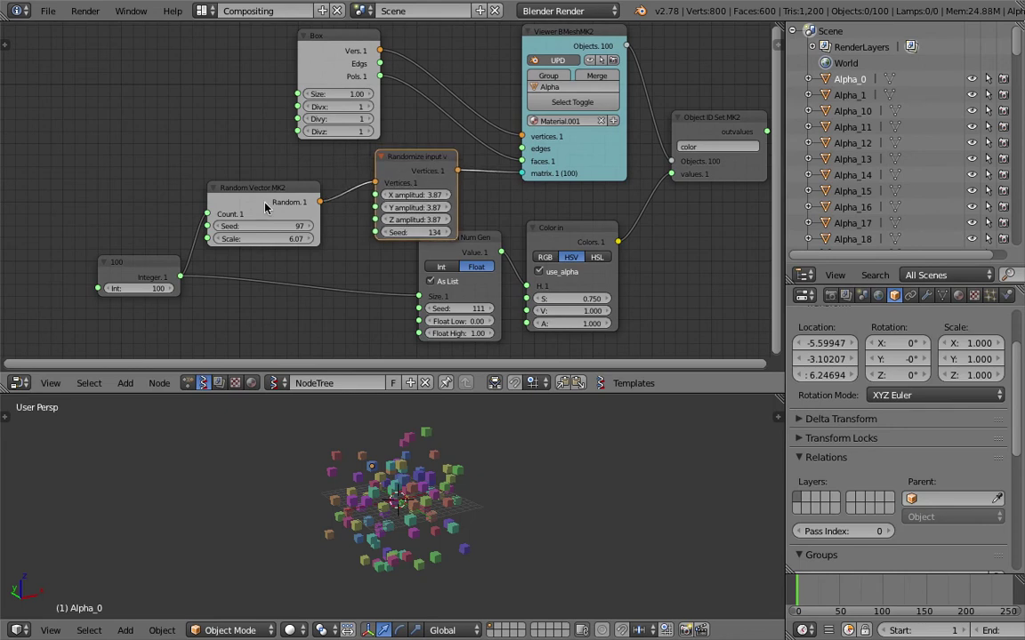
Delete the Random Vector MK2 and Randomize input vertices nodes.
scroll(265, 202, up, 1)
click(317, 191)
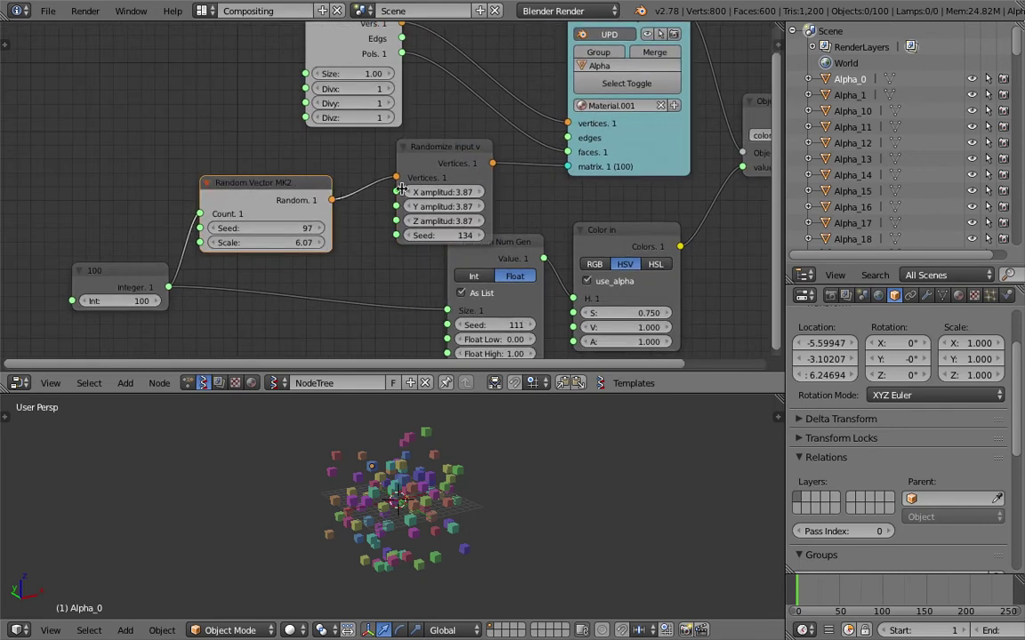
click(434, 159)
shift+click(271, 182)
key(x)
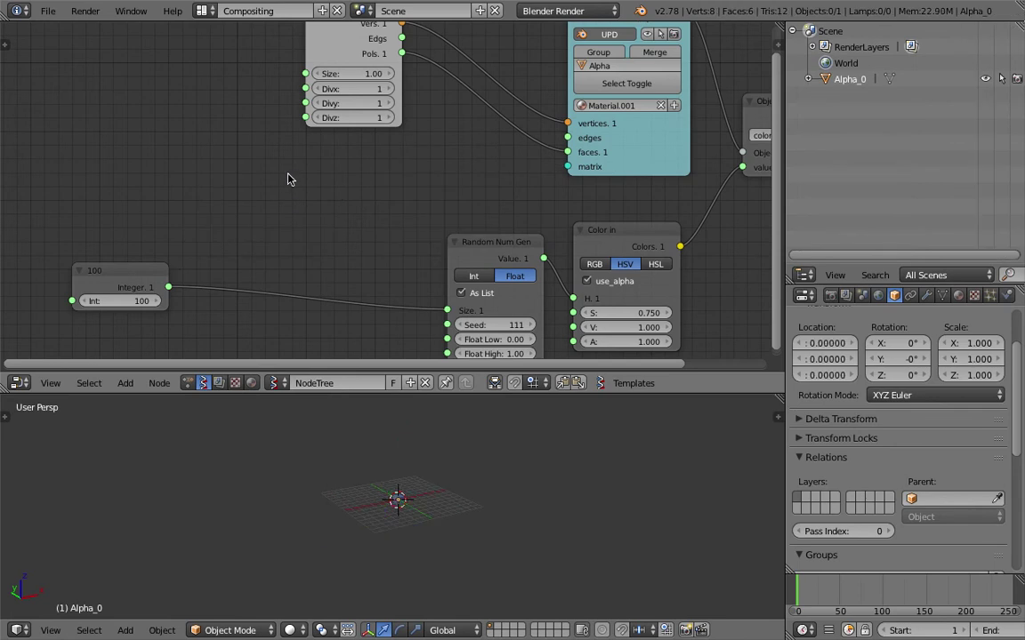
Add a Plane node below the Box node and connect its Vertices output to the viewer's matrix input.
key(space)
text(plane)
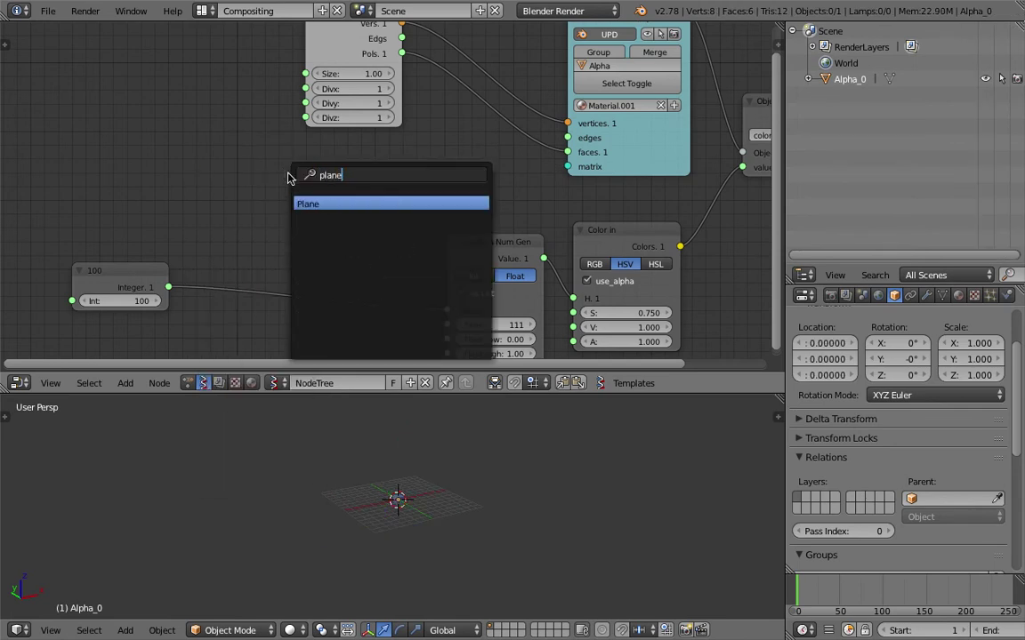
key(Return)
click(265, 129)
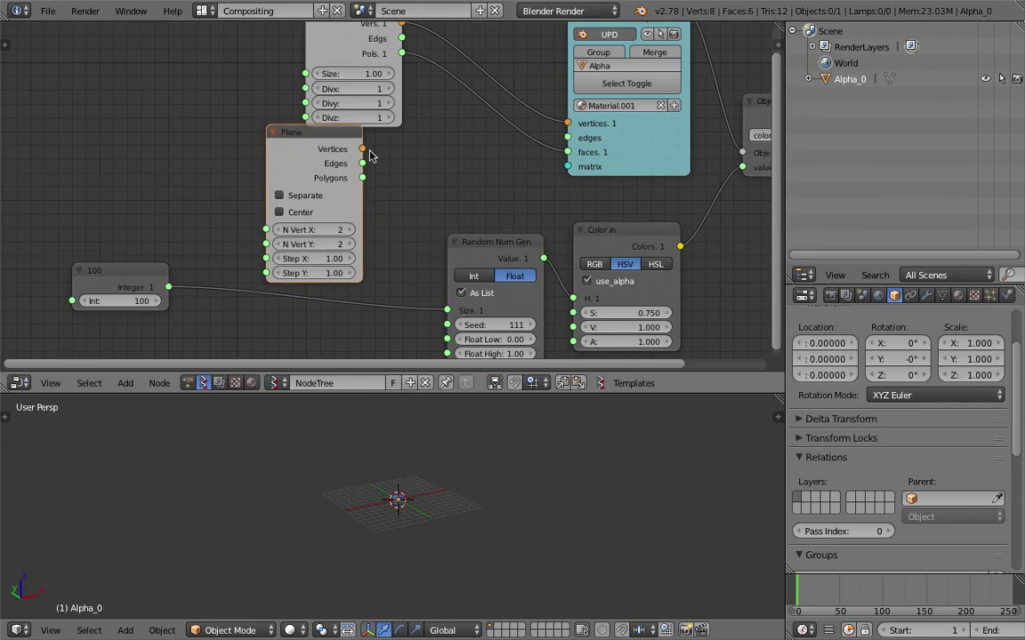
drag(362, 148, 567, 166)
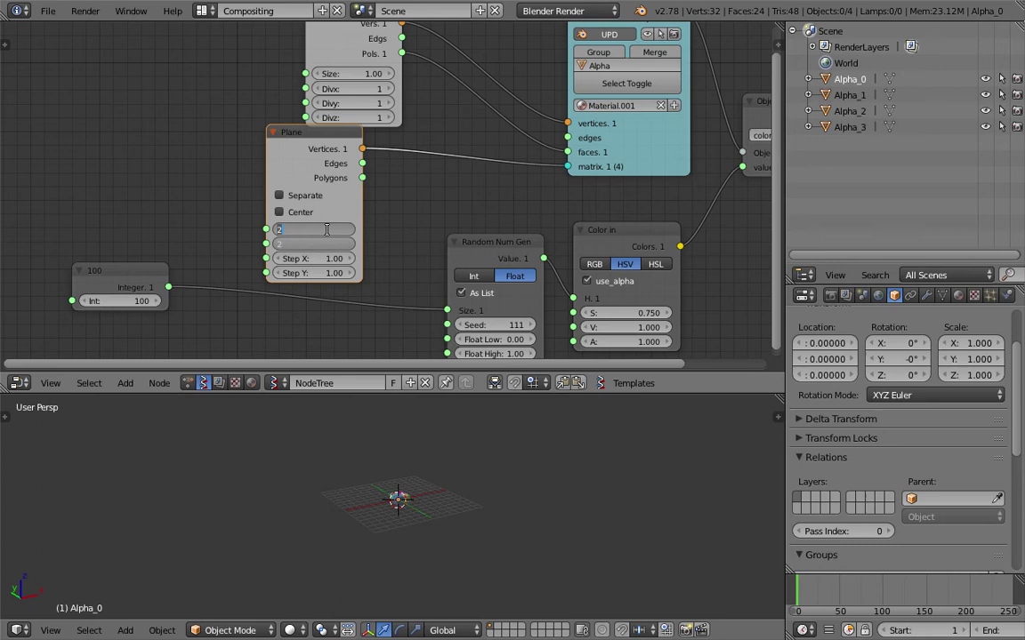
Set the Plane node's N Vert X and N Vert Y to 20.
key(Return)
mouse_move(431, 511)
middle_down()
mouse_move(429, 496)
mouse_move(461, 494)
mouse_move(471, 523)
mouse_move(436, 523)
middle_up()
scroll(475, 522, up, 2)
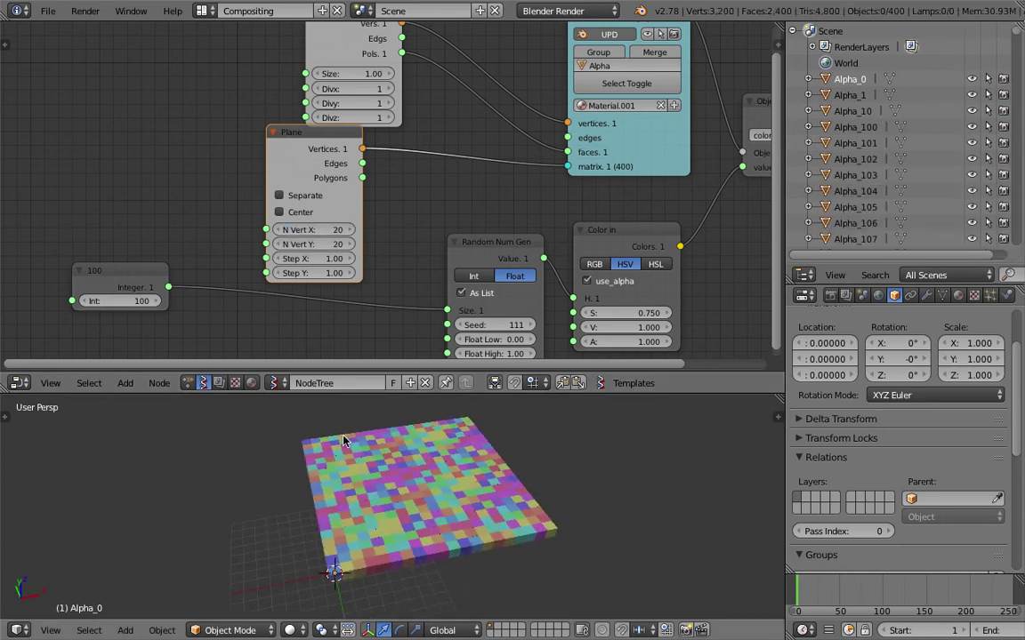
Set the integer node that feeds the Random Num Gen size to 400.
middle_drag(365, 330, 357, 297)
click(129, 270)
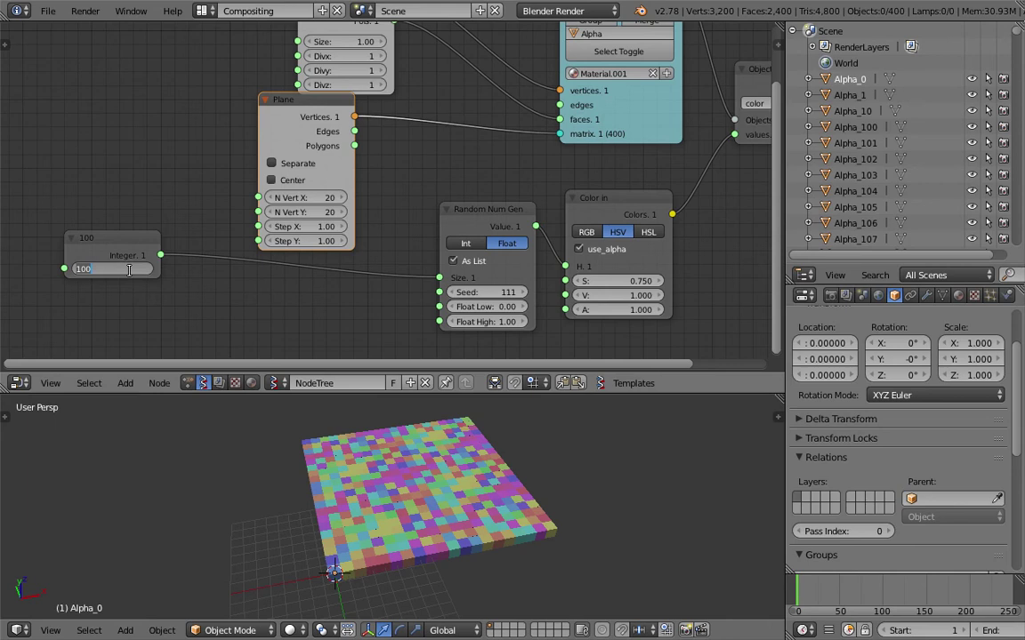
text(400)
key(Return)
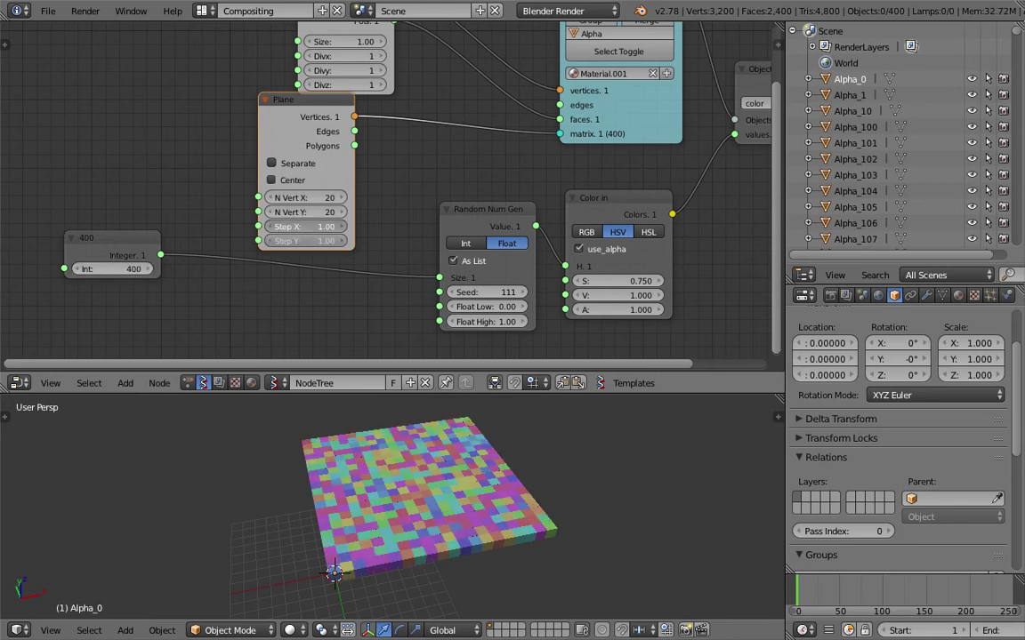
Space out the grid of boxes by setting the Plane node's Step X and Step Y to 2.
drag(306, 238, 378, 227)
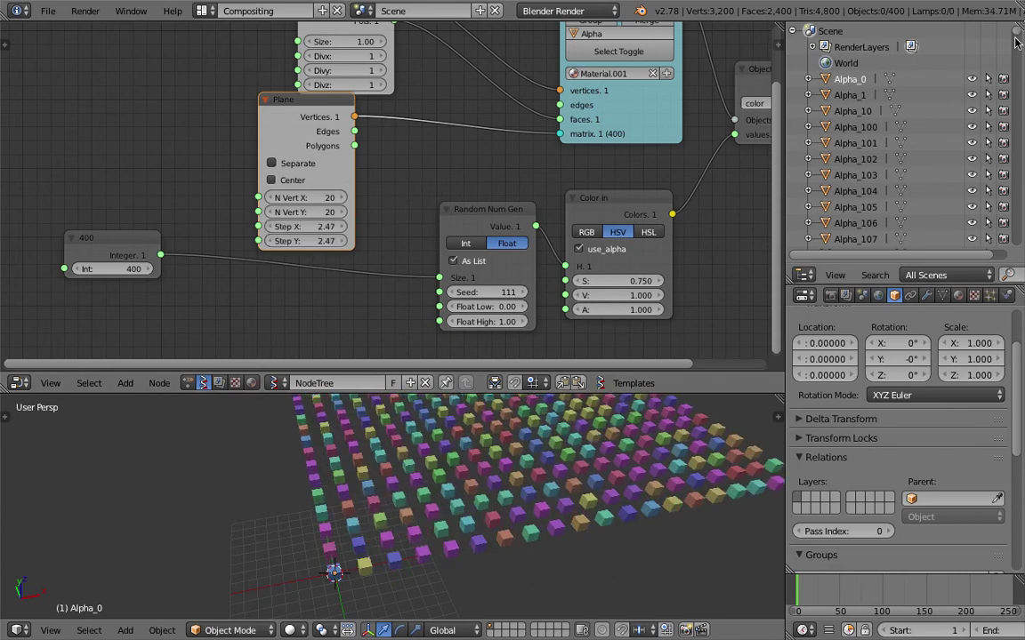
scroll(632, 474, down, 2)
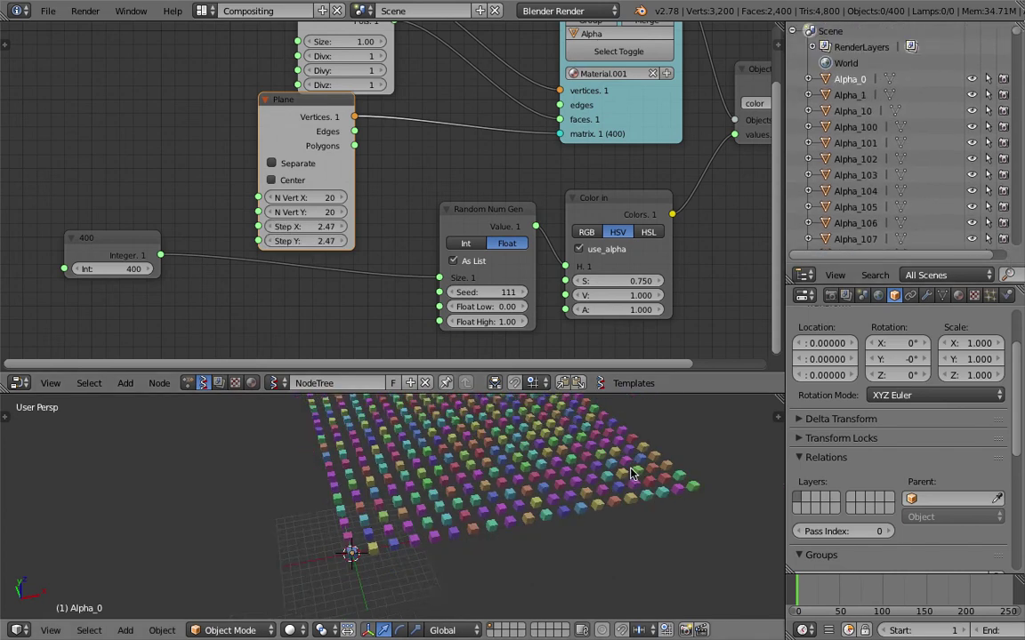
middle_drag(632, 474, 492, 454)
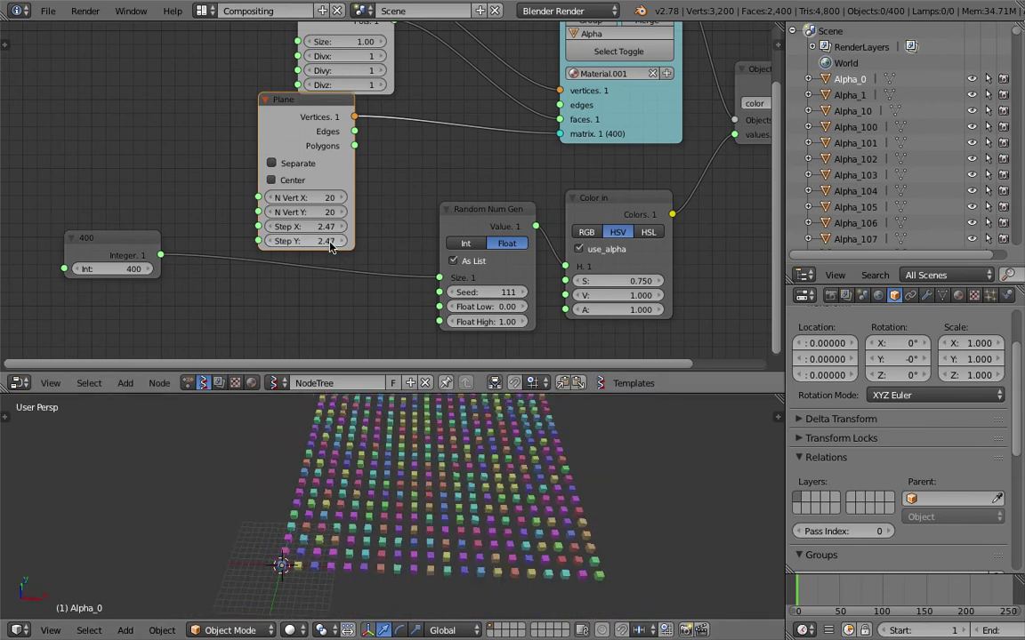
drag(329, 241, 323, 226)
text(2)
key(Return)
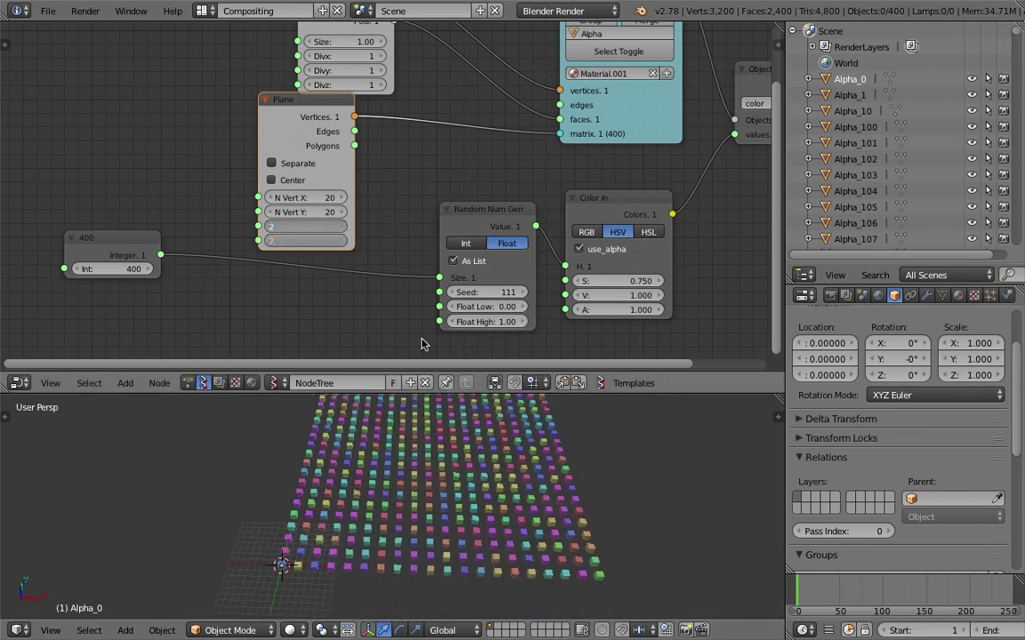
shift+middle_drag(423, 401, 433, 420)
middle_drag(523, 332, 472, 336)
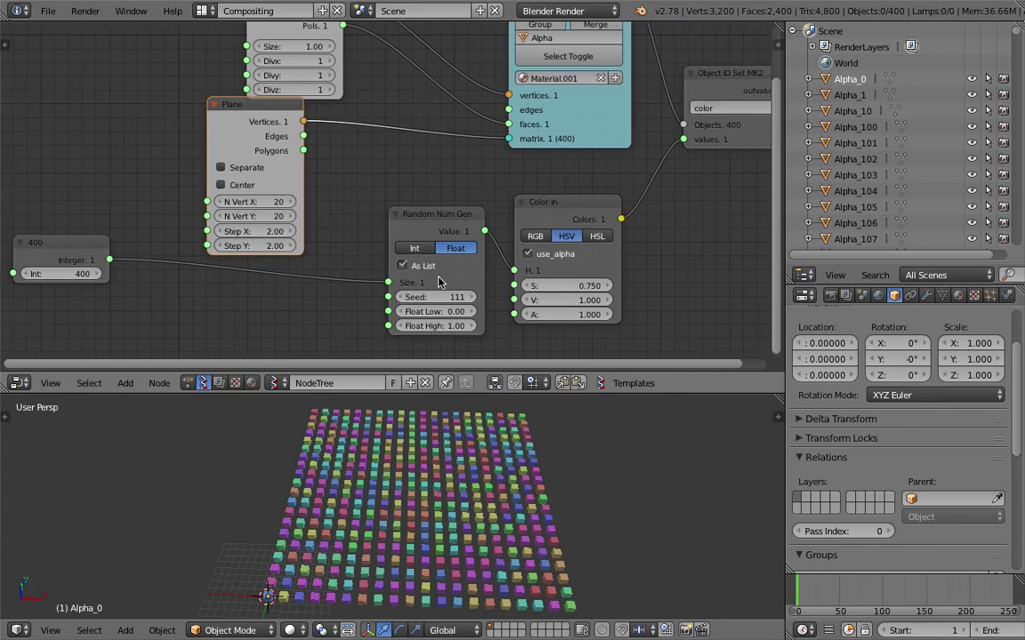
Add a Color Out node below the Object ID Set MK2 node, beside the Color in node.
drag(566, 208, 570, 210)
middle_drag(534, 200, 516, 200)
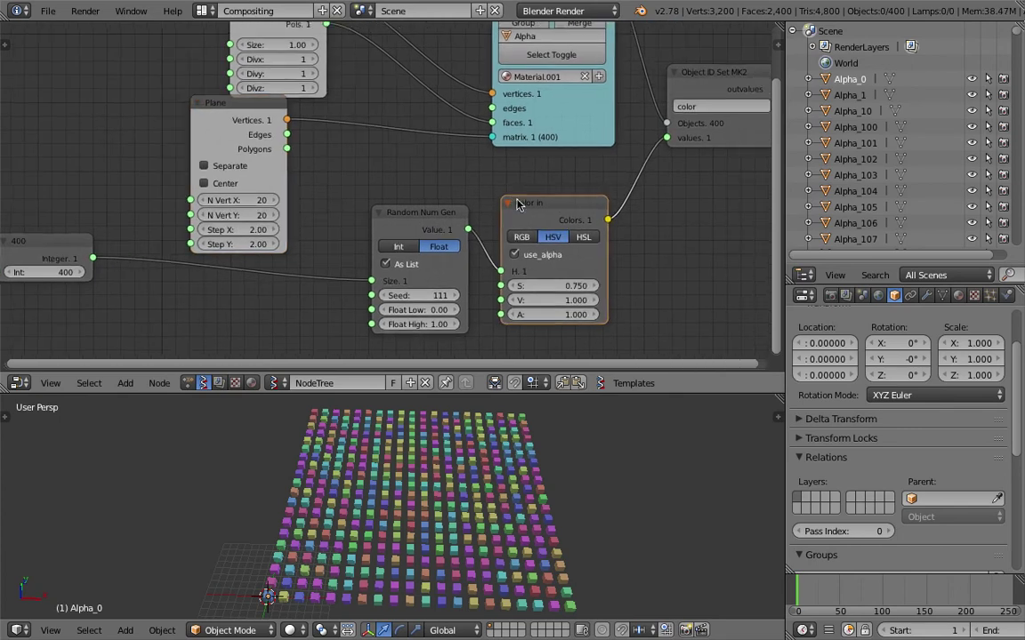
scroll(518, 201, down, 1)
middle_drag(735, 251, 681, 244)
key(shift+a)
click(627, 220)
text(col)
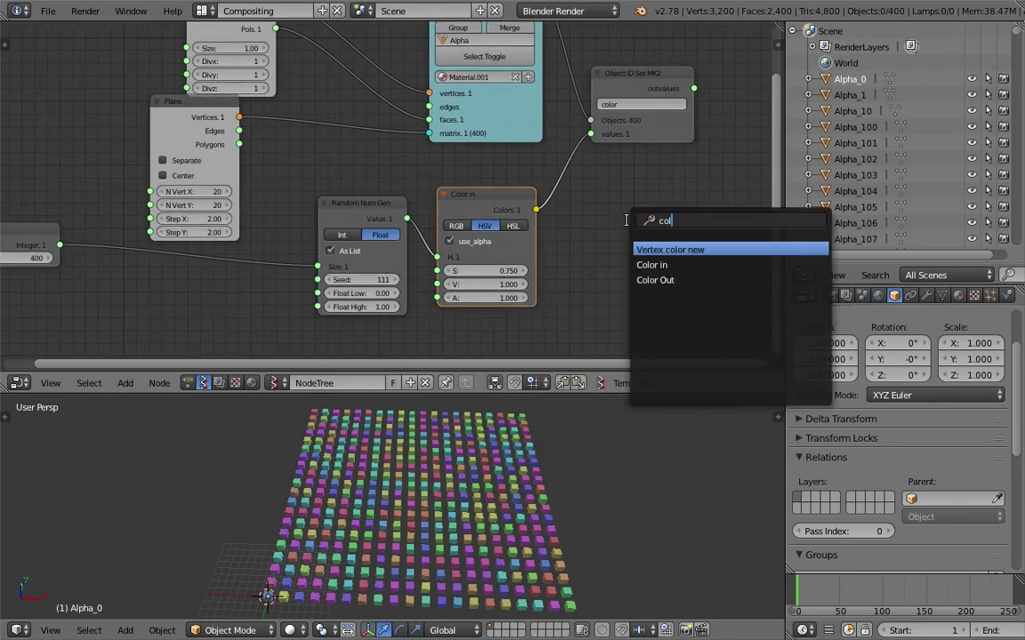
key(Down)
key(Down)
key(Return)
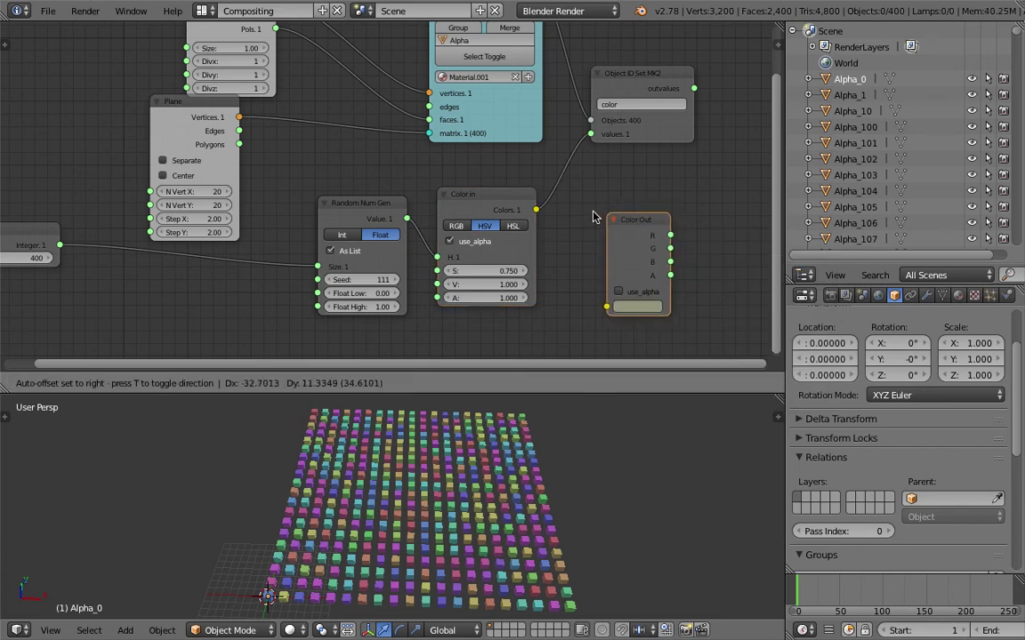
click(669, 294)
middle_drag(609, 248, 576, 241)
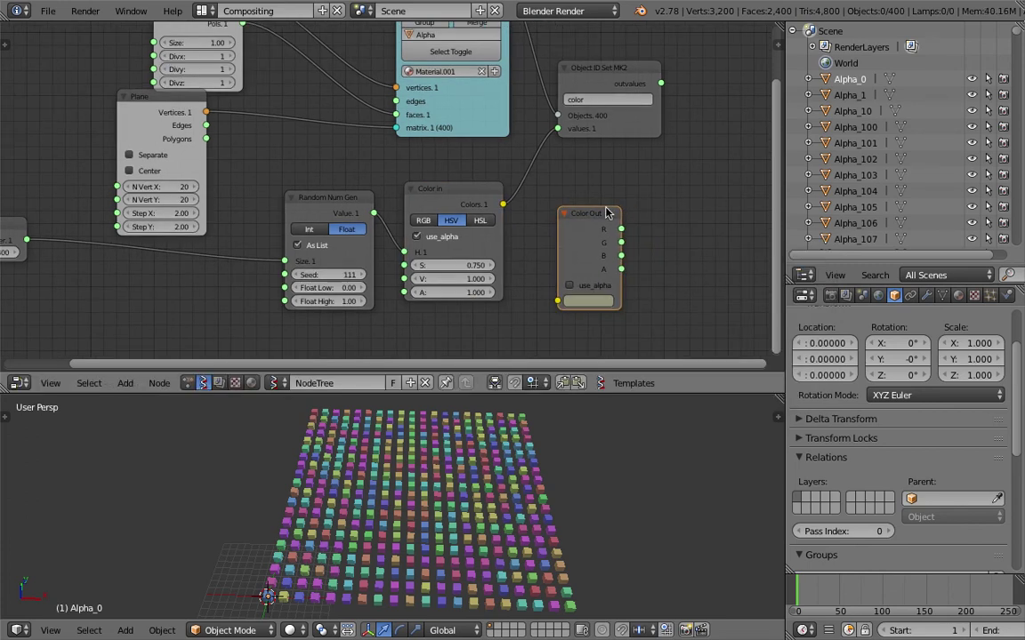
scroll(594, 269, up, 1)
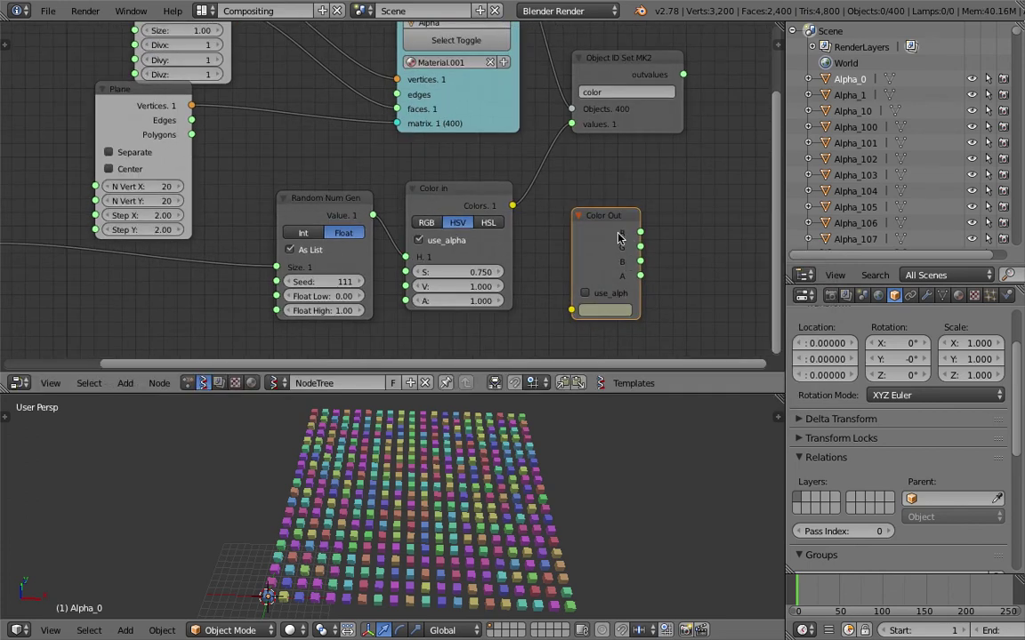
drag(640, 233, 654, 265)
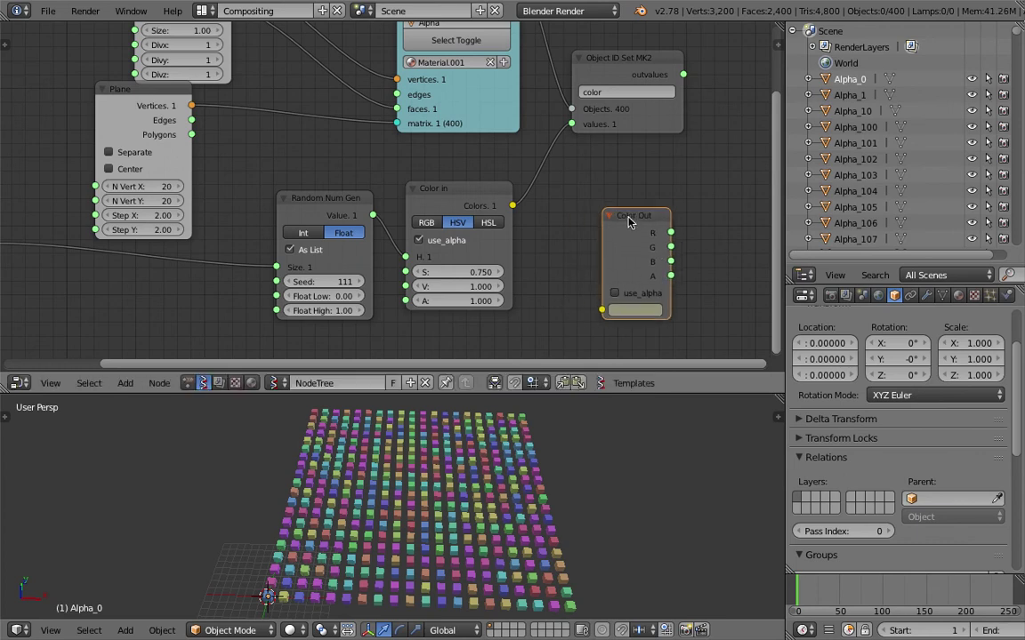
Delete the unconnected Color Out node.
scroll(629, 219, down, 2)
drag(647, 232, 635, 208)
key(x)
scroll(627, 224, up, 2)
middle_drag(576, 211, 697, 237)
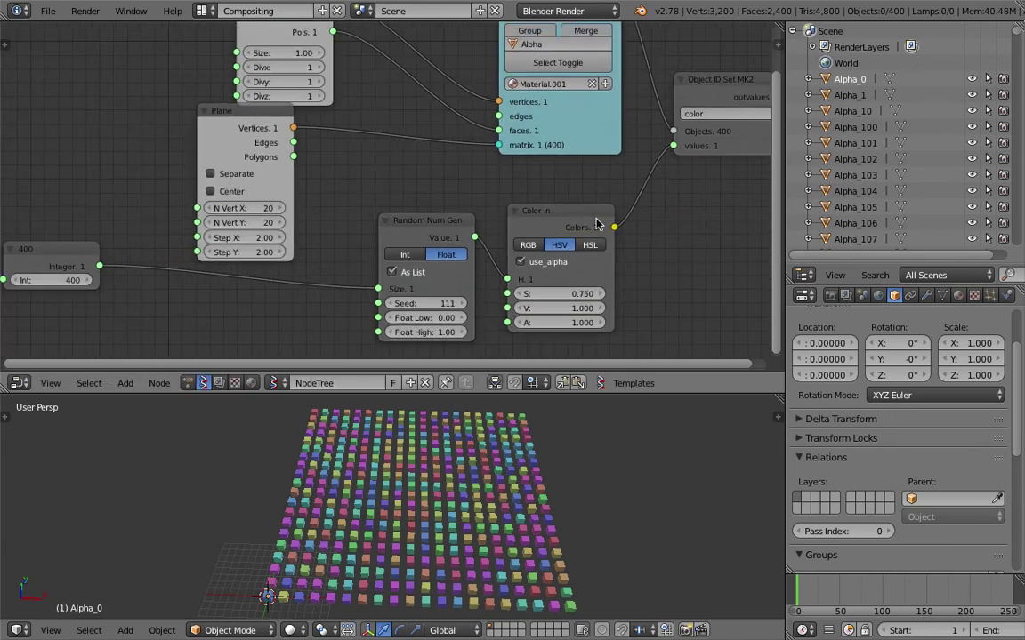
Move the Random Num Gen and Color in nodes farther apart and set the Color in node's V value to 0.970.
drag(452, 231, 434, 215)
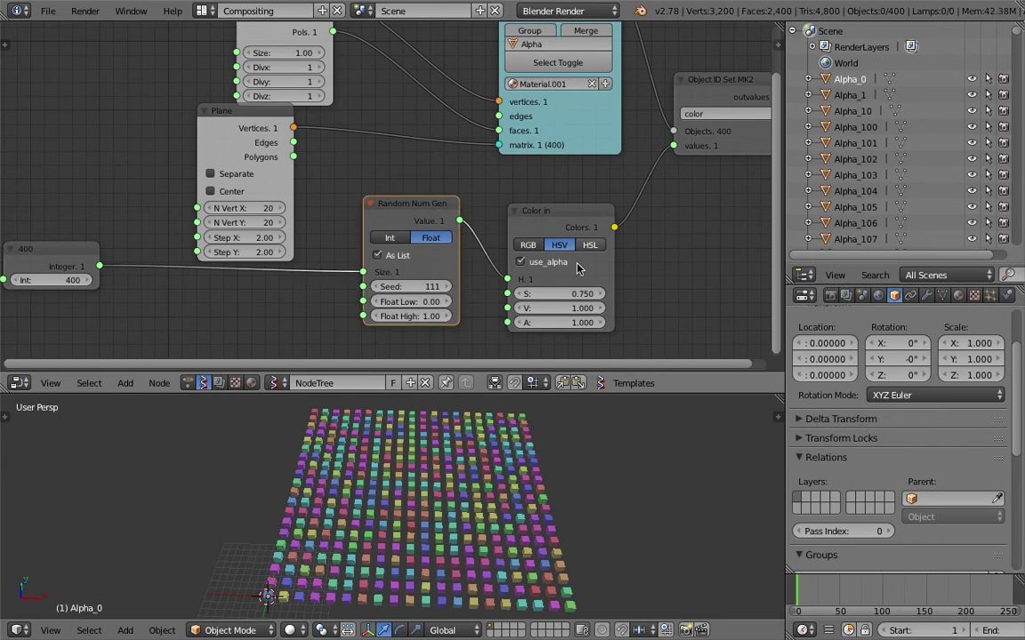
shift+scroll(612, 261, down, 1)
scroll(612, 261, up, 1)
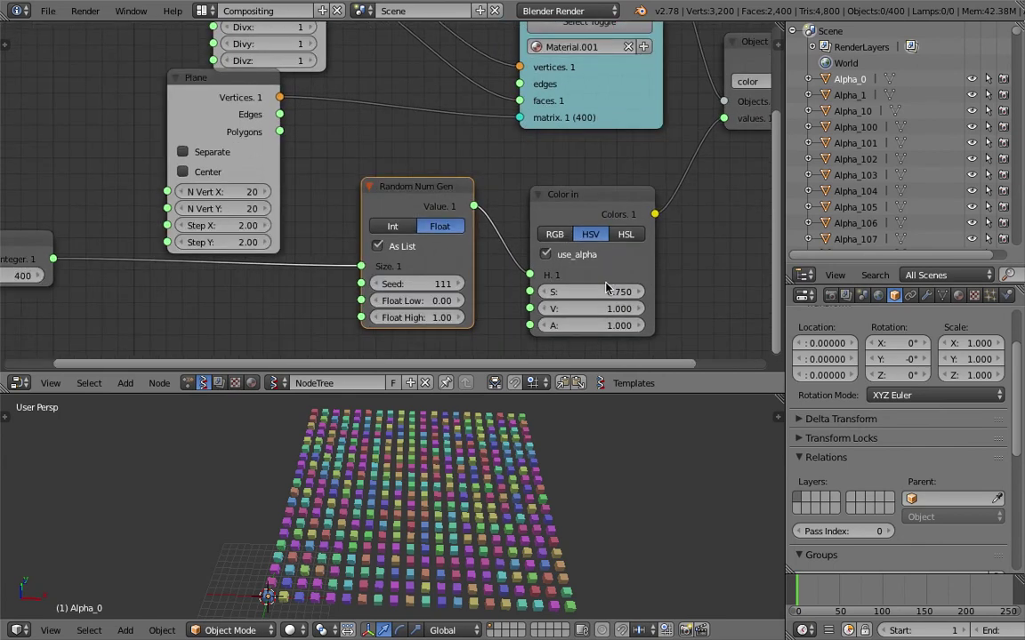
drag(587, 292, 653, 292)
middle_drag(594, 219, 612, 202)
drag(628, 177, 659, 156)
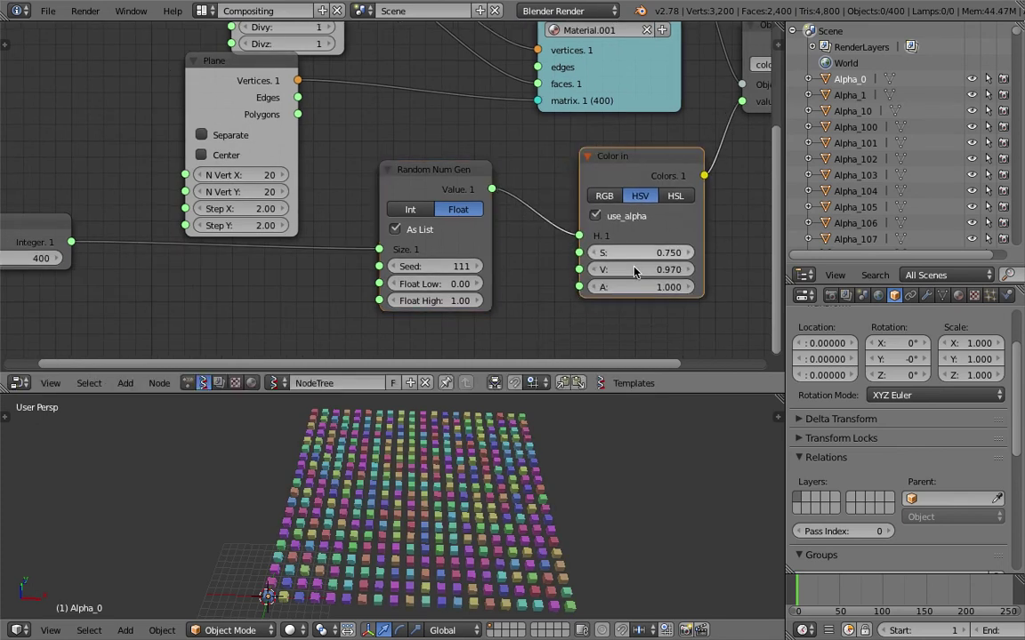
Rewire the Random Num Gen value from the Color in node's H input to its V input, leaving the hue at 0.
ctrl+drag(549, 191, 542, 242)
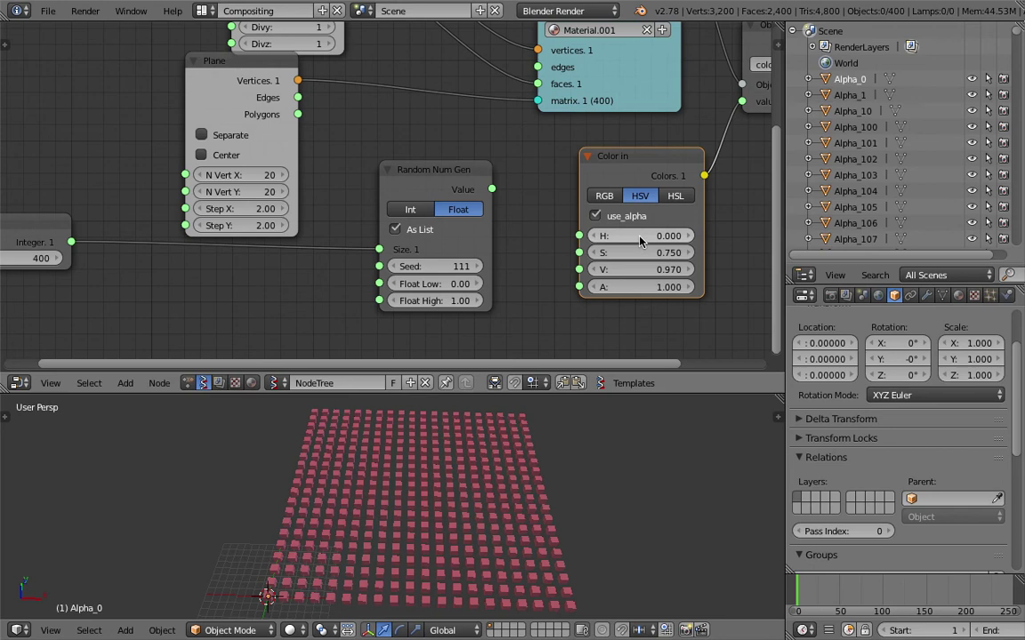
drag(639, 237, 674, 238)
click(635, 241)
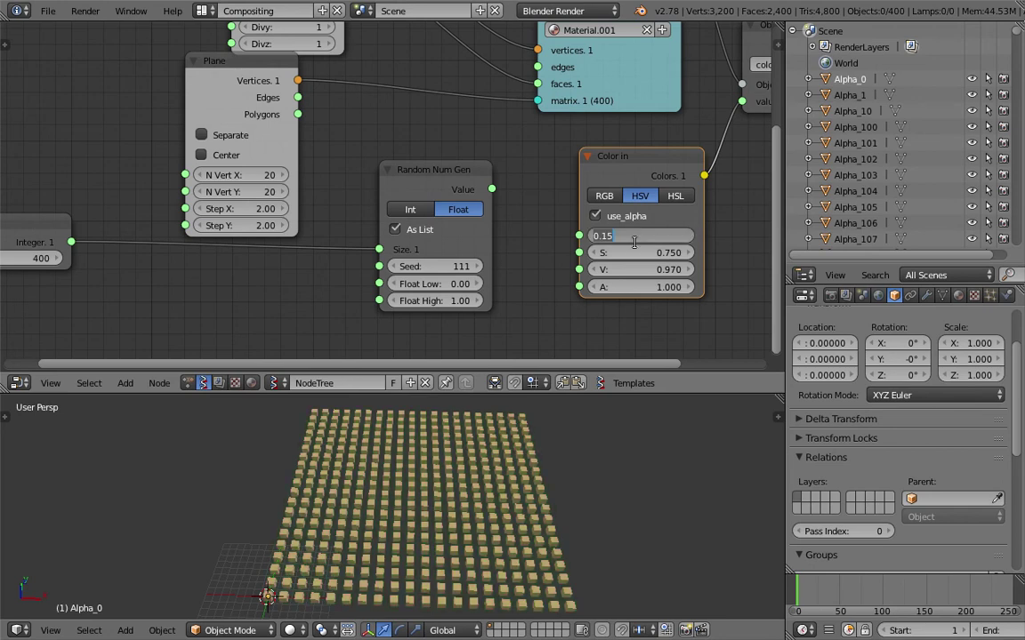
key(Return)
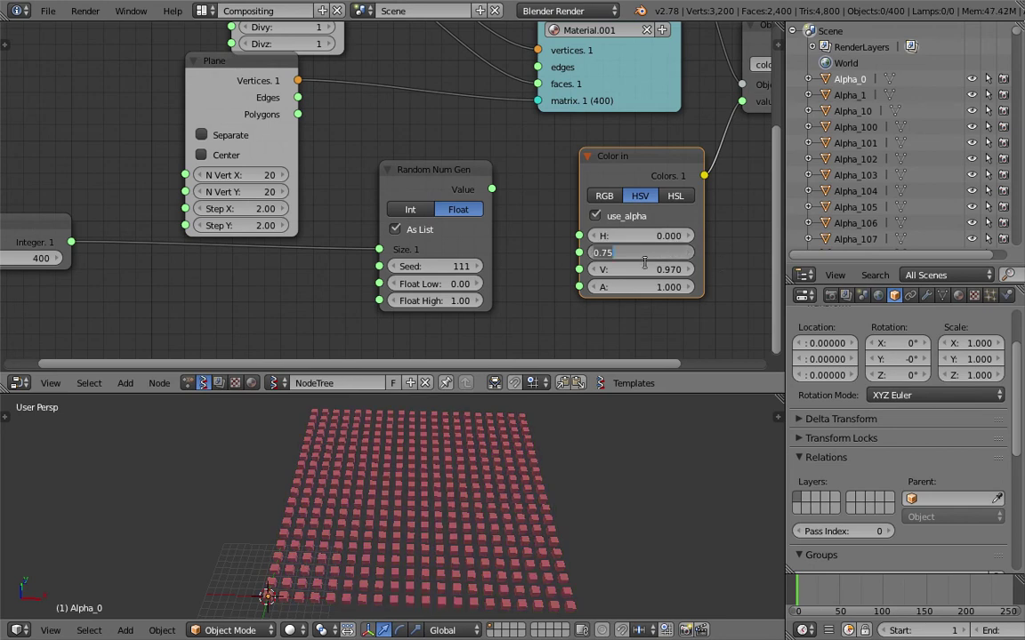
drag(492, 189, 579, 269)
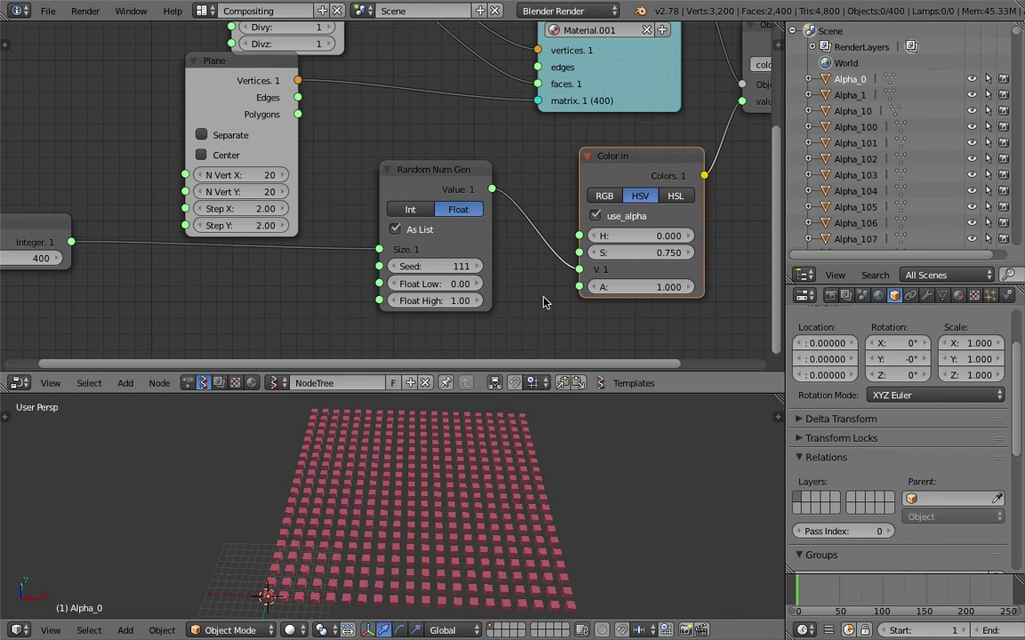
middle_drag(510, 498, 523, 570)
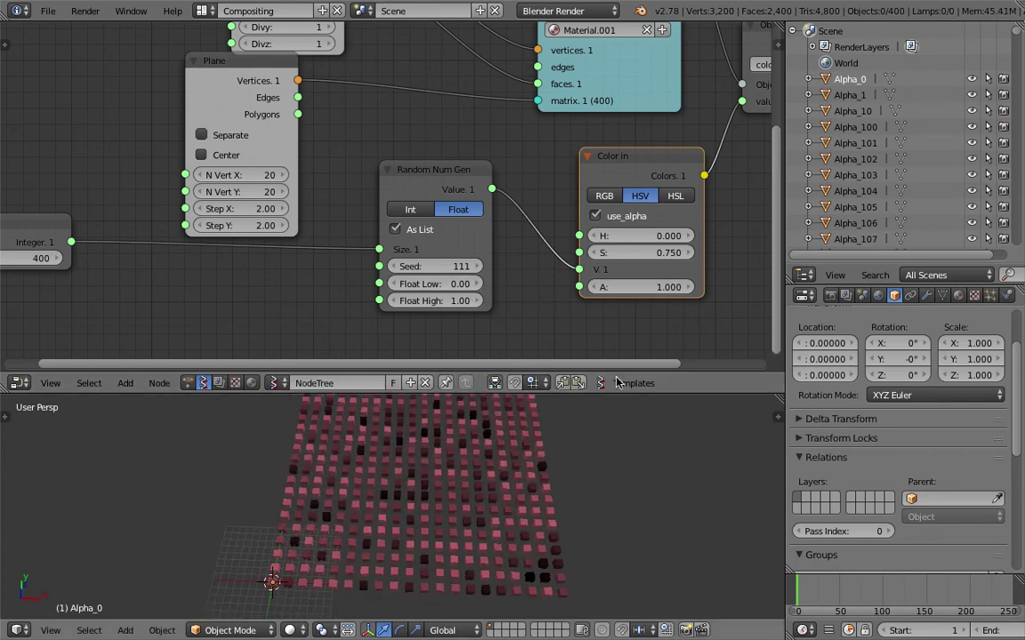
Set the Color in node's H to 0.940 and its S to 0.850.
drag(663, 235, 713, 240)
click(656, 252)
text(1)
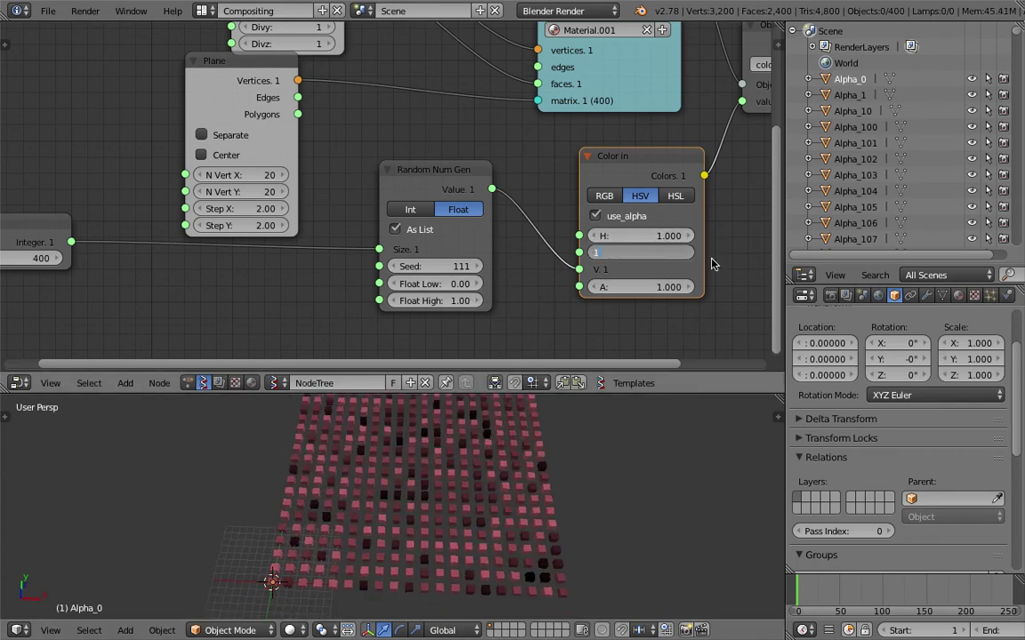
key(Return)
mouse_move(636, 473)
middle_down()
mouse_move(694, 459)
mouse_move(654, 467)
middle_up()
mouse_move(664, 253)
mouse_down()
mouse_move(648, 252)
mouse_move(652, 235)
mouse_up()
key(Home)
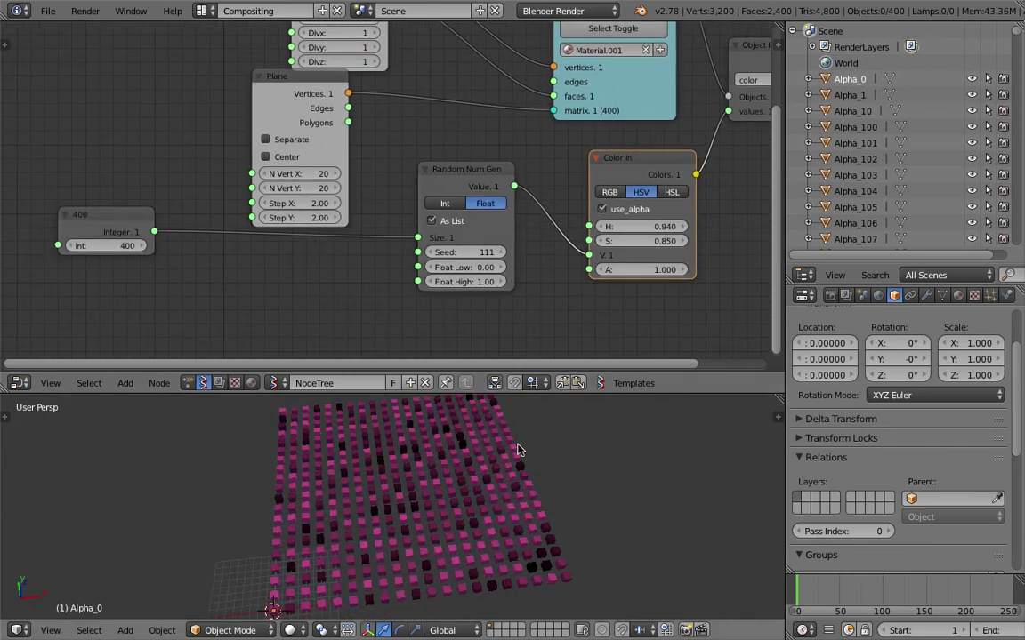
middle_drag(521, 451, 428, 483)
scroll(288, 145, down, 2)
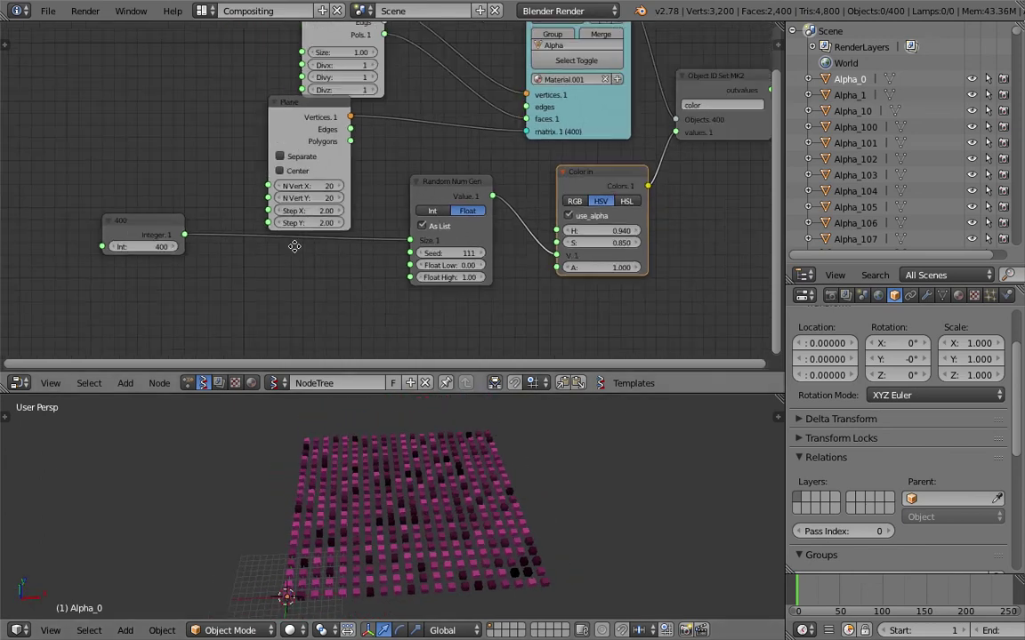
Rearrange the Plane, integer 400 and Box nodes on the input side of the Viewer BMeshMK2 node.
middle_drag(292, 245, 267, 330)
drag(304, 107, 317, 67)
drag(270, 200, 252, 172)
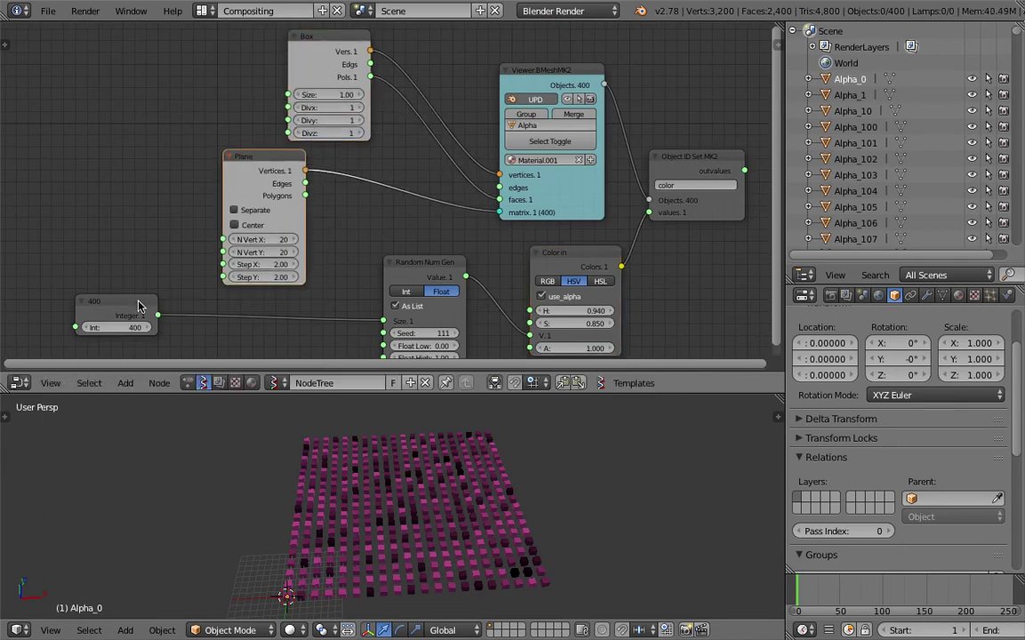
drag(140, 306, 211, 323)
scroll(529, 215, up, 2)
middle_drag(529, 215, 527, 238)
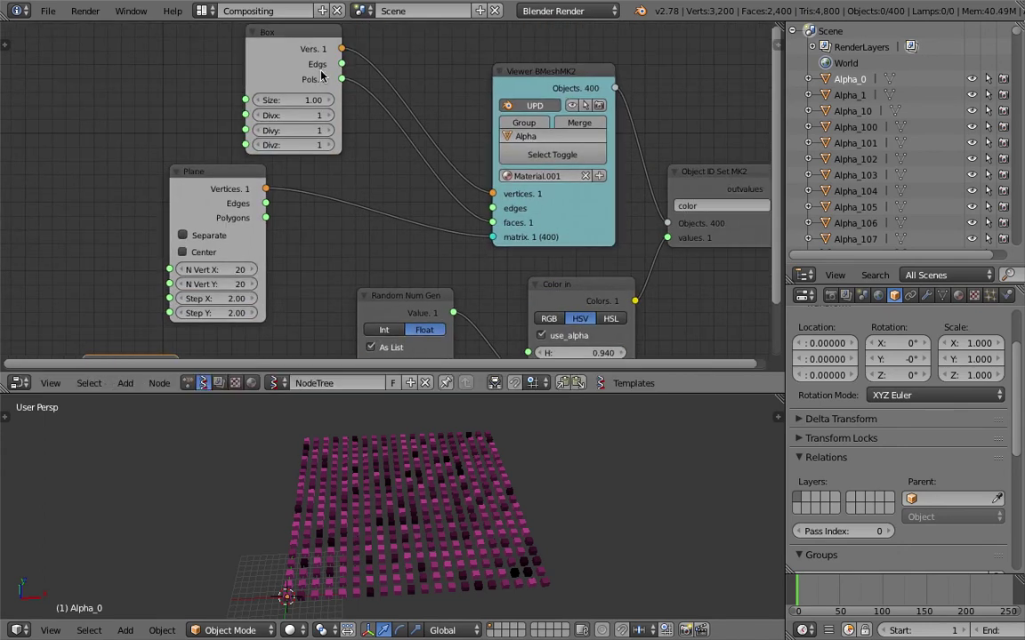
middle_drag(321, 69, 317, 97)
drag(290, 87, 325, 97)
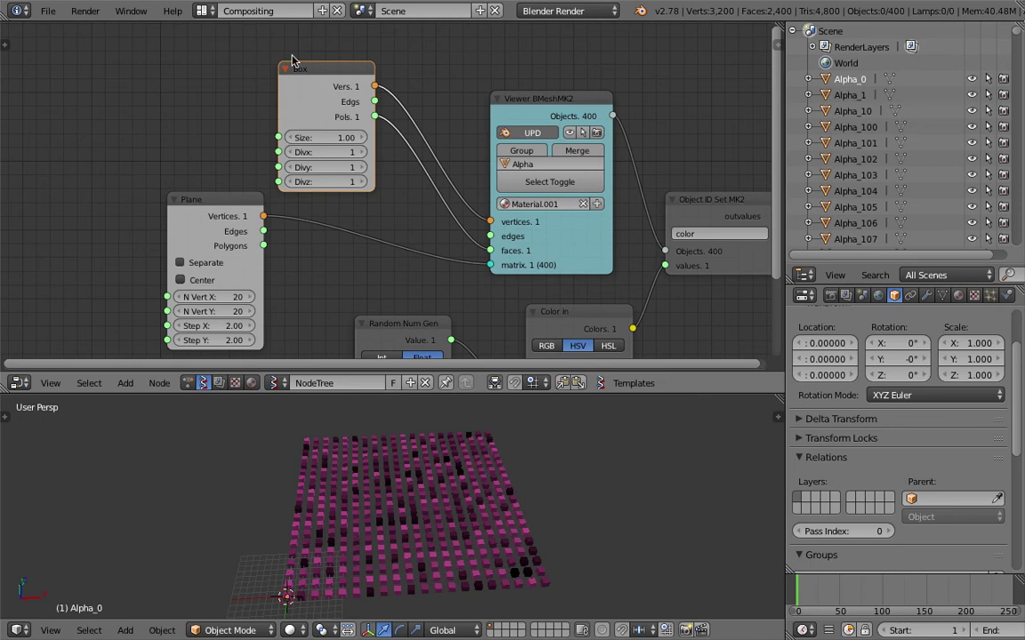
middle_drag(293, 61, 320, 67)
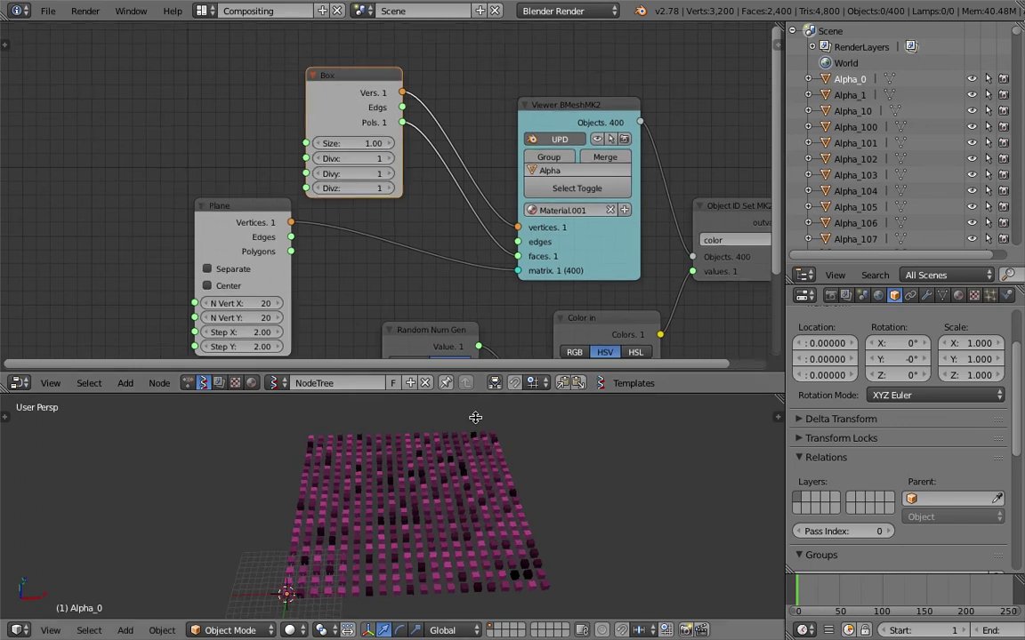
drag(381, 107, 401, 108)
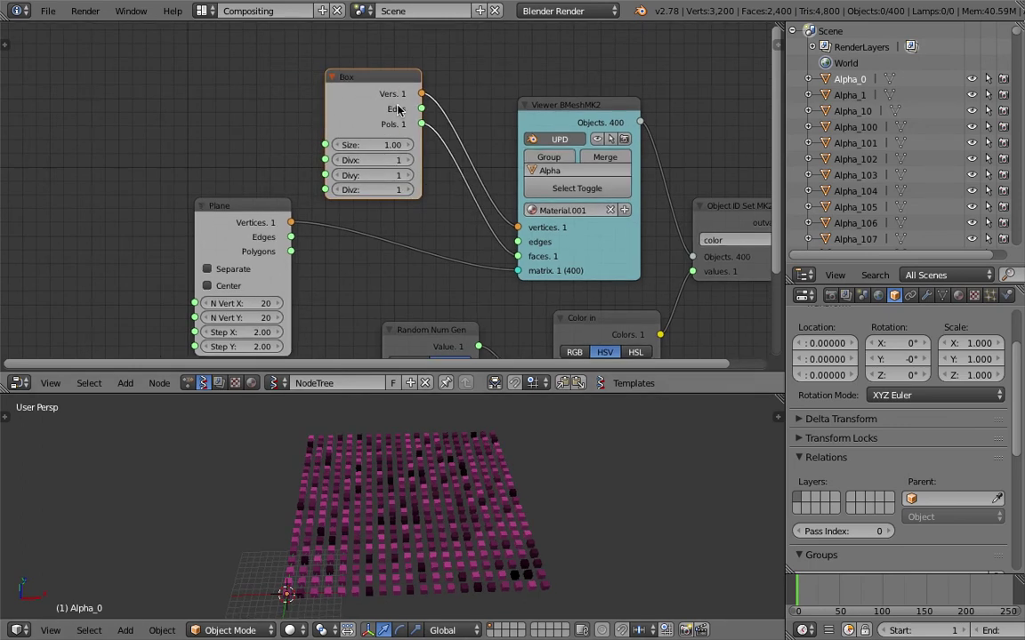
Replace the Box node with a Cylinder node, linking its Vertices and Polygons to the viewer's vertices and faces inputs.
key(x)
key(alt+space)
text(cy)
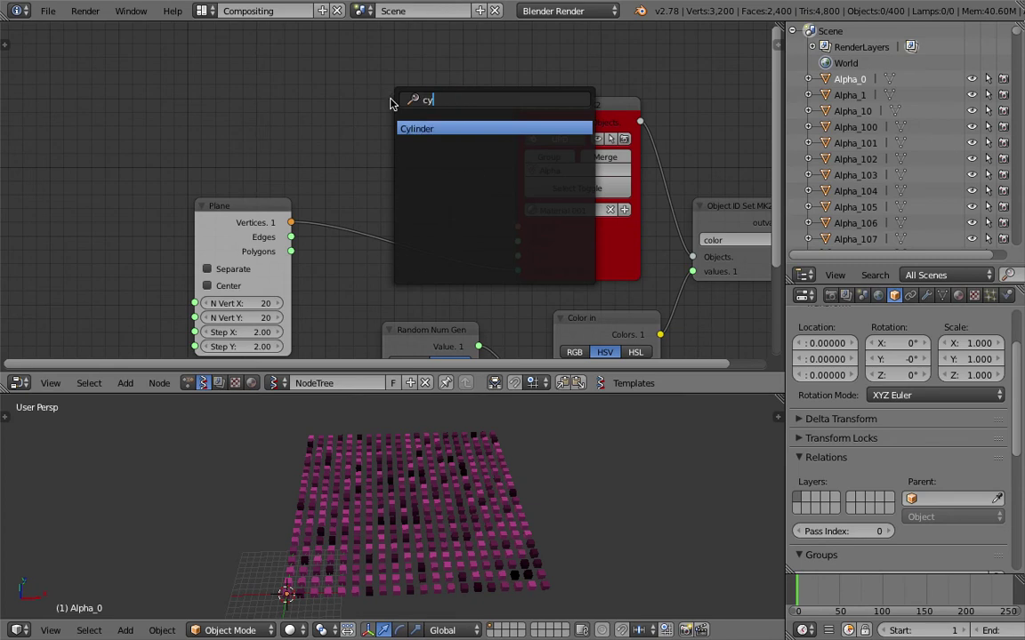
key(Return)
drag(471, 93, 518, 228)
drag(470, 123, 518, 256)
middle_drag(463, 539, 364, 511)
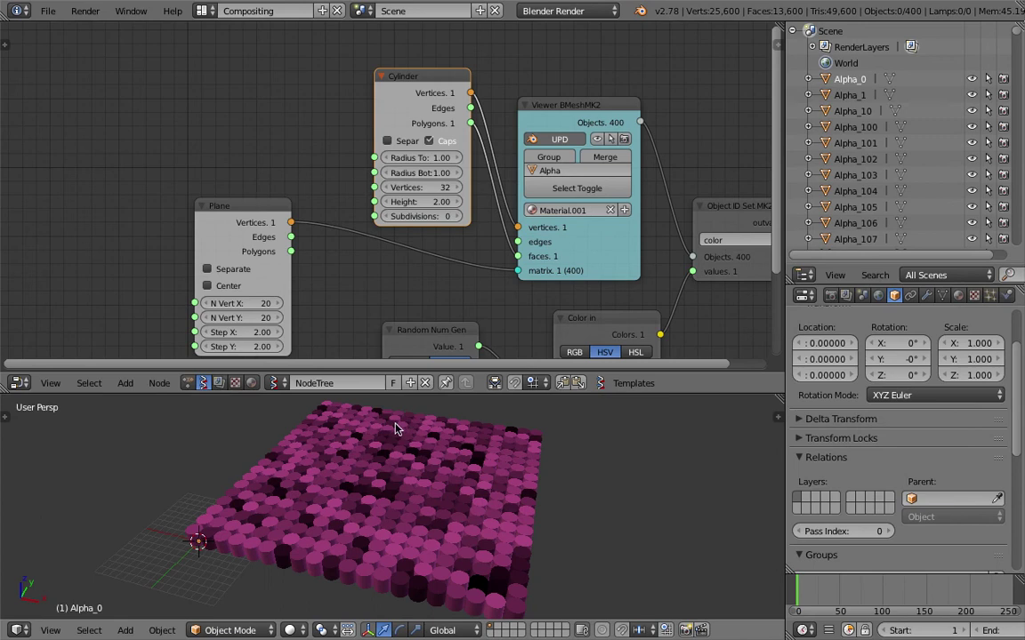
Enlarge the 3D view and select a single cylinder near the middle of the grid.
middle_drag(396, 429, 366, 487)
drag(551, 364, 551, 285)
middle_drag(524, 376, 534, 361)
middle_drag(537, 483, 439, 476)
right_click(522, 463)
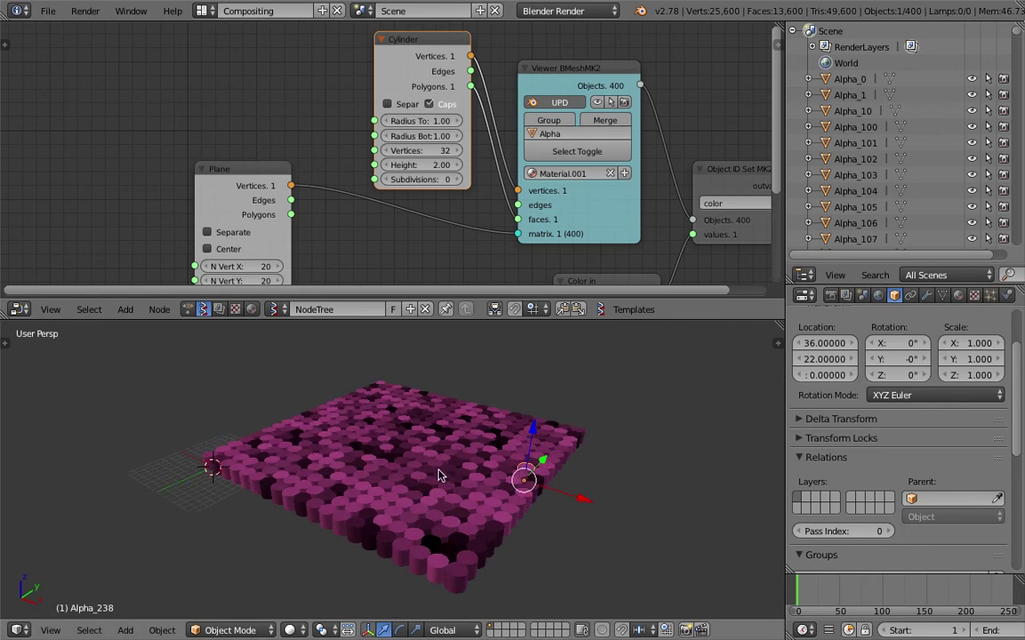
right_click(438, 479)
Examine the selected cylinder's material settings, from the diffuse shading down to the Object Color option.
click(958, 297)
scroll(988, 414, up, 10)
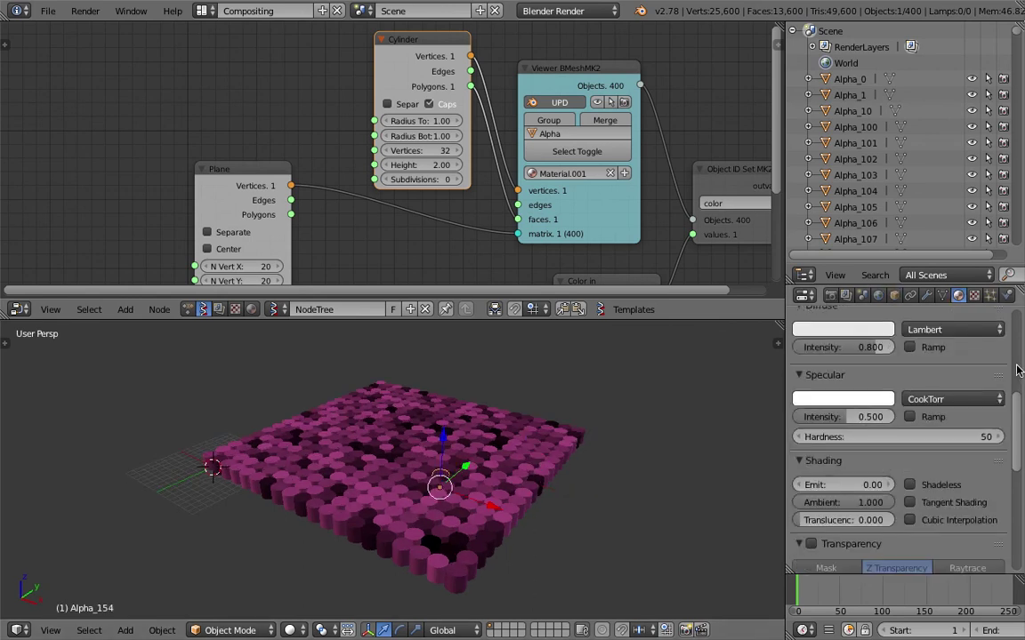
middle_drag(705, 438, 515, 533)
scroll(1016, 386, down, 5)
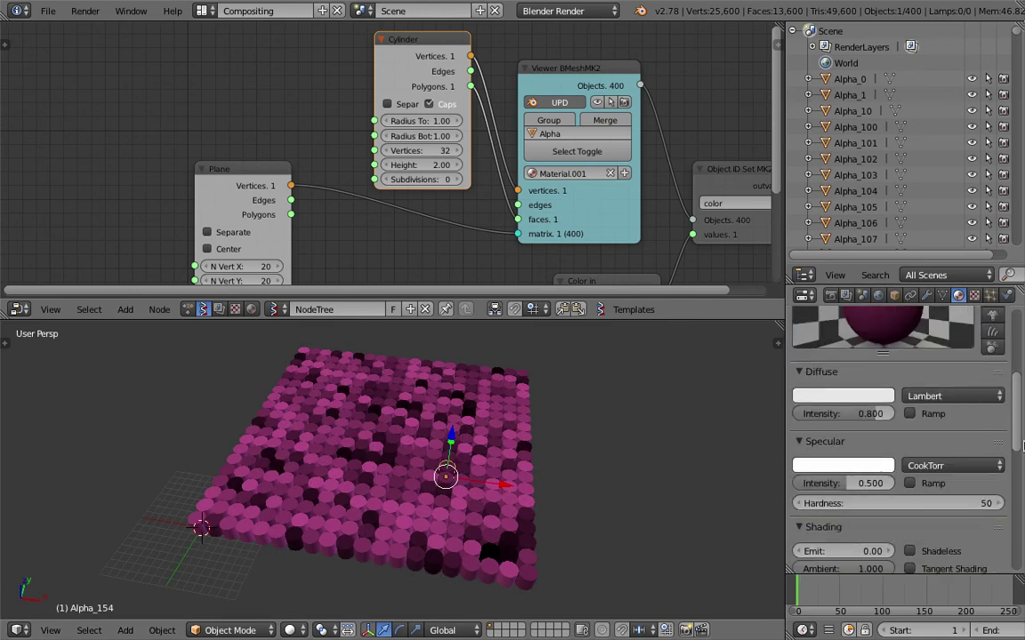
scroll(1021, 425, down, 10)
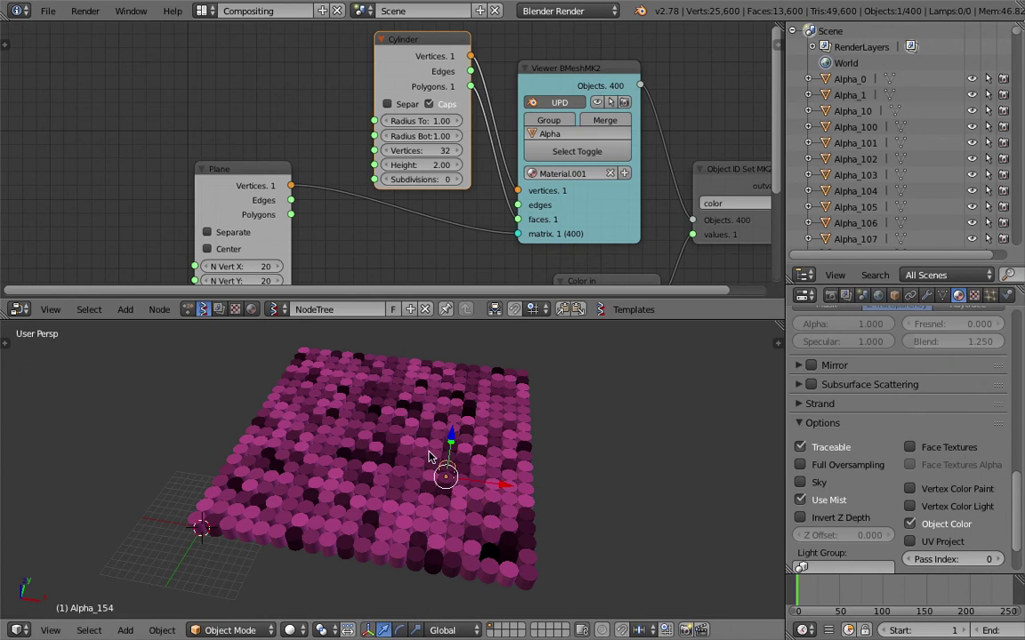
middle_drag(569, 485, 509, 455)
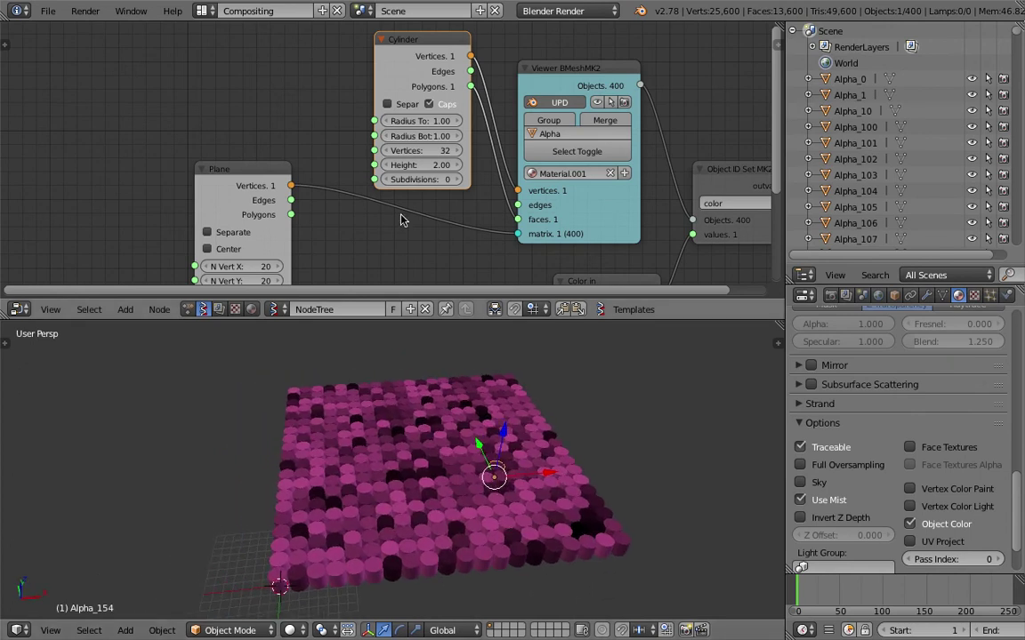
Check the available render engines and enlarge the node editor to fit the whole node tree.
scroll(400, 217, down, 3)
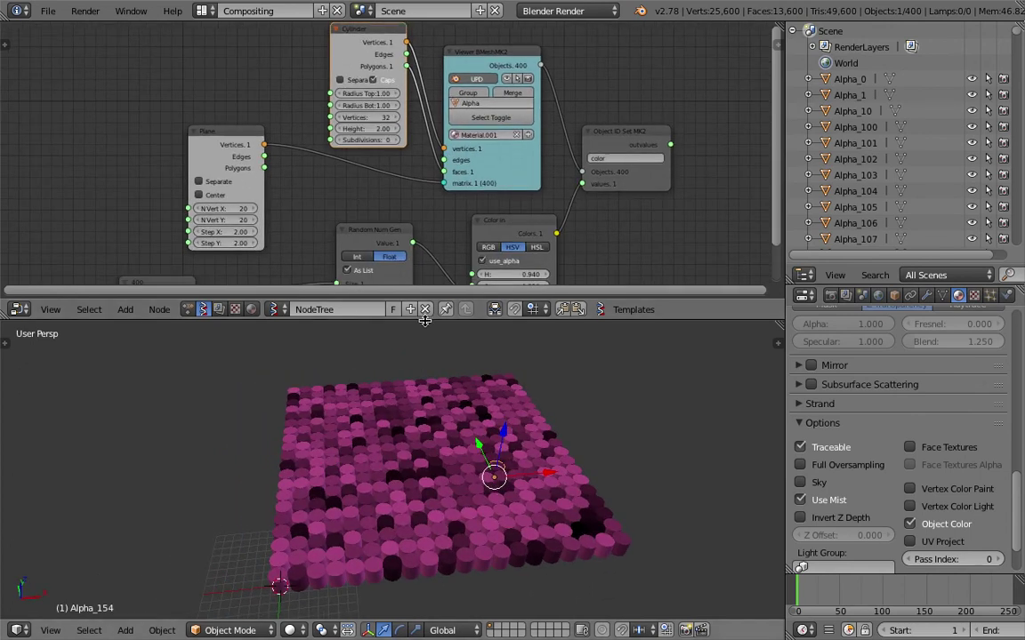
drag(425, 321, 425, 333)
click(567, 11)
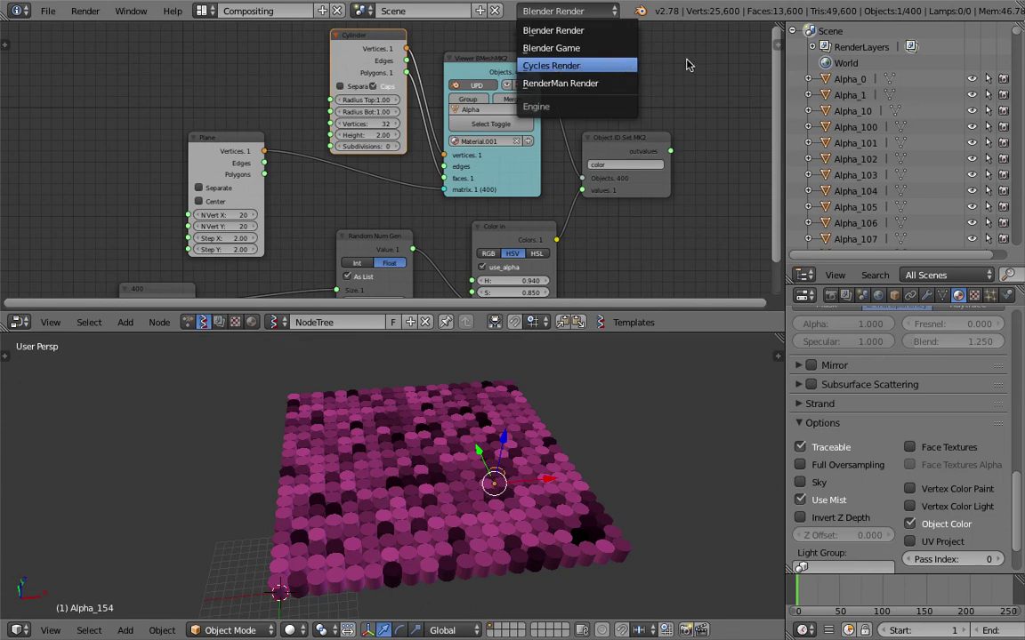
middle_drag(539, 174, 563, 146)
scroll(571, 181, down, 2)
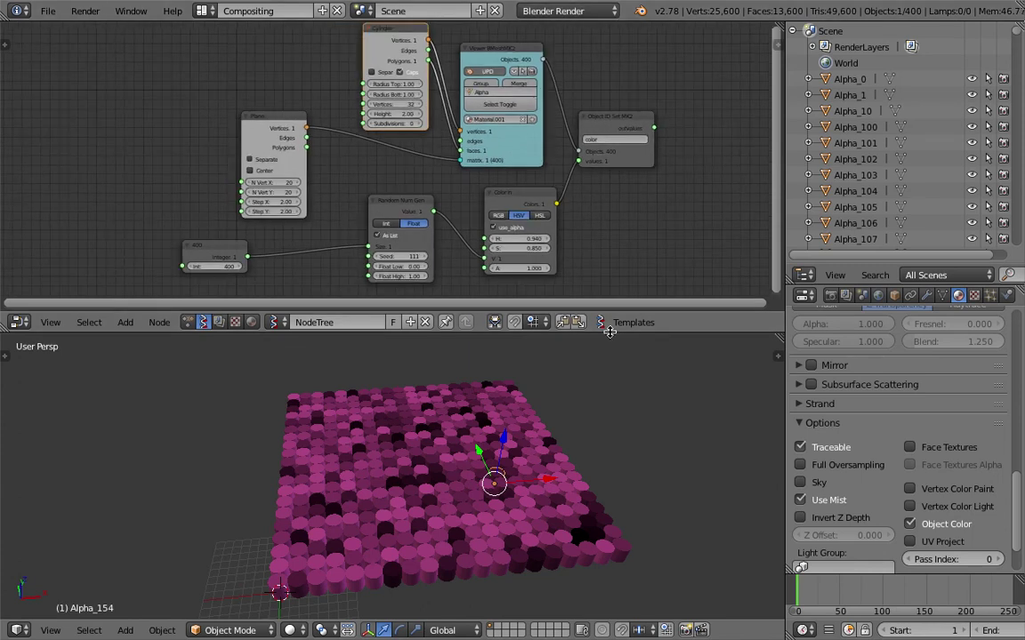
drag(610, 333, 611, 380)
scroll(399, 263, up, 1)
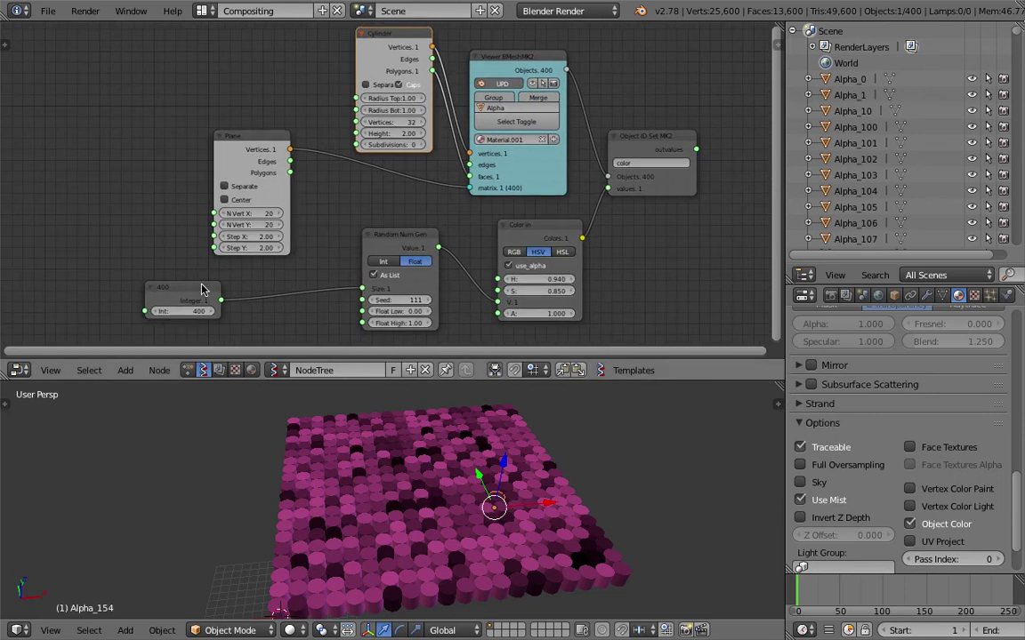
Place the integer 400 node directly beneath the Plane node and set the Random Num Gen seed to 143.
drag(201, 289, 294, 278)
drag(251, 149, 279, 146)
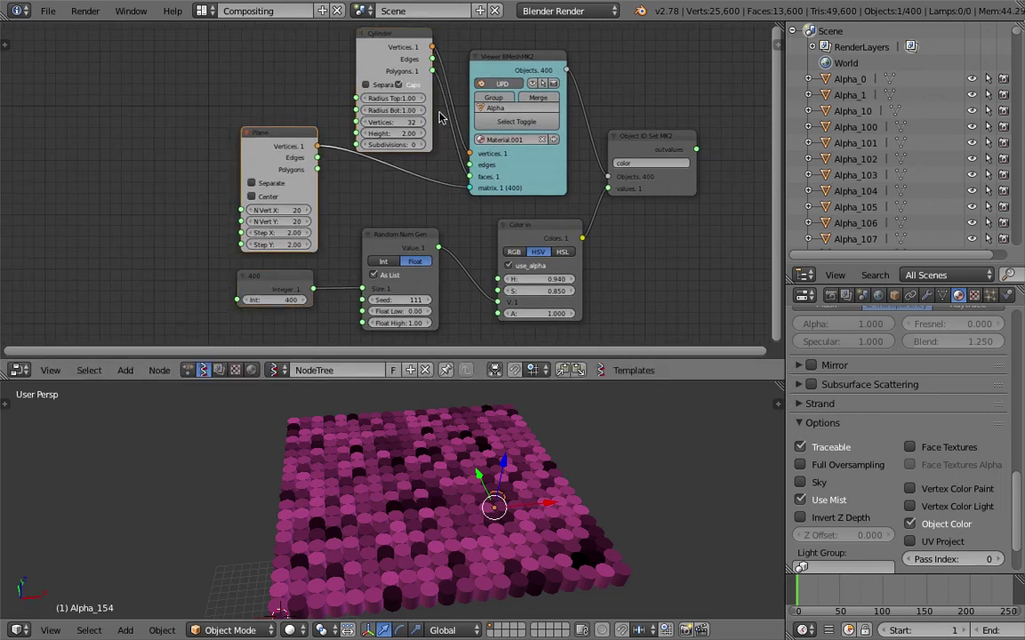
middle_drag(432, 131, 390, 141)
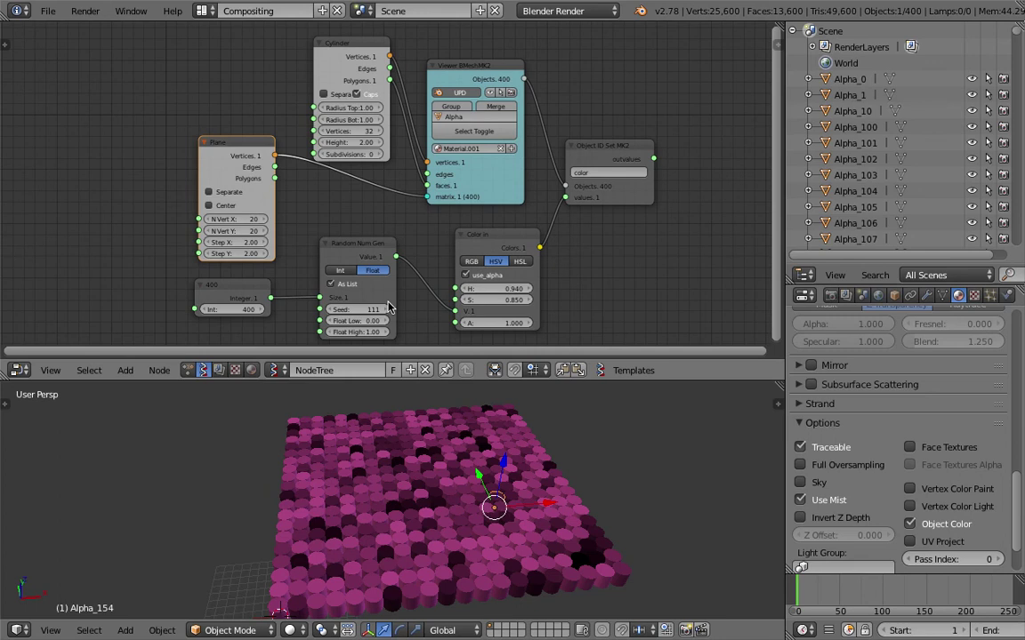
drag(369, 309, 394, 325)
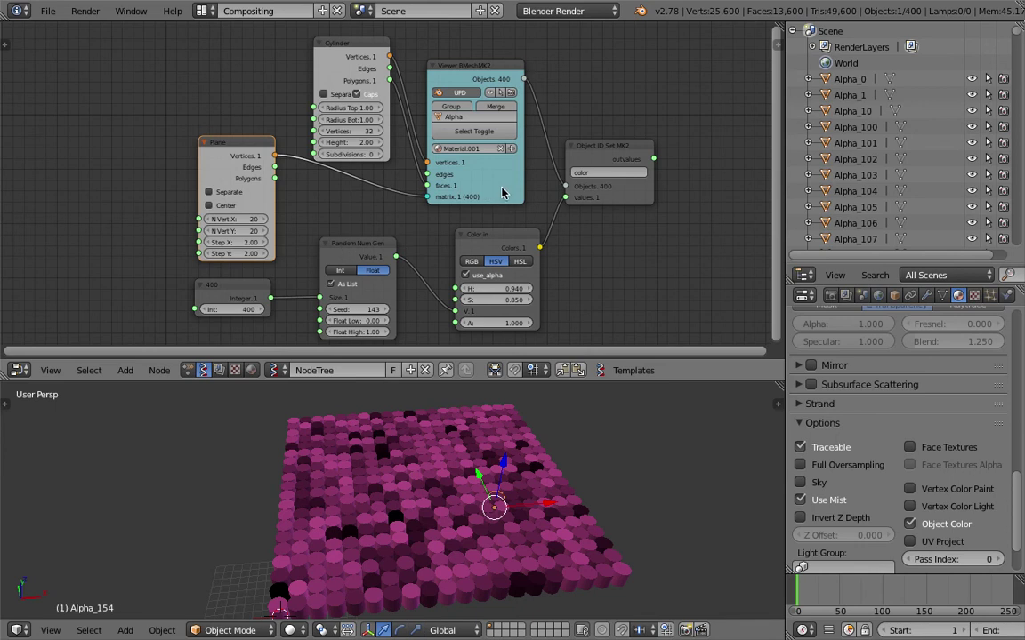
Spread the Viewer BMeshMK2, Object ID Set MK2 and Plane nodes slightly farther apart.
drag(502, 189, 510, 188)
drag(596, 155, 610, 157)
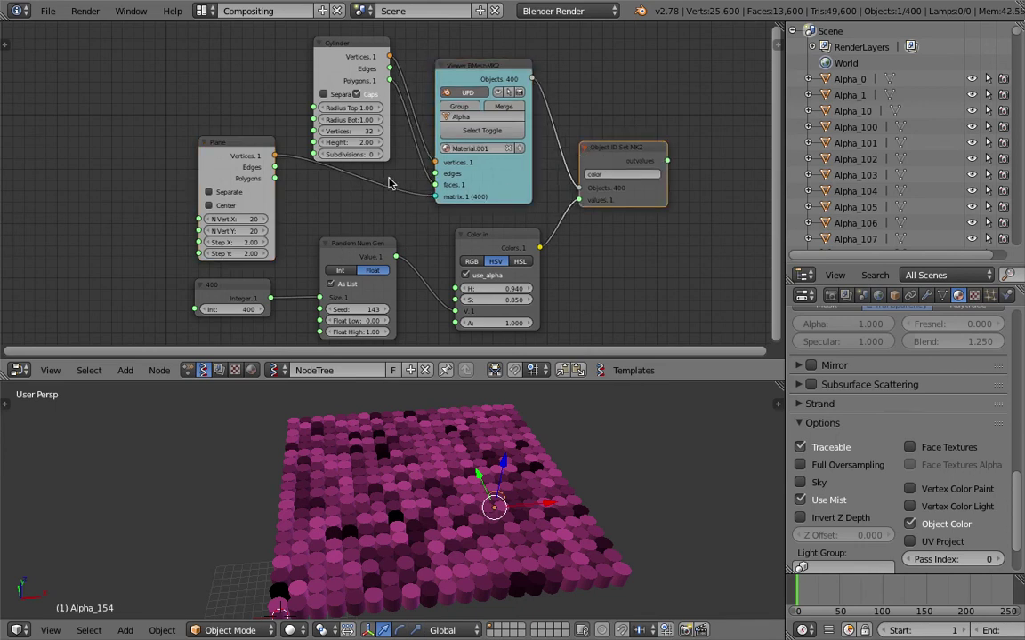
drag(256, 155, 240, 158)
Deselect the cylinder in the 3D view.
mouse_move(552, 513)
middle_down()
mouse_move(582, 479)
mouse_move(632, 462)
mouse_move(543, 543)
mouse_move(536, 518)
middle_up()
scroll(537, 518, down, 2)
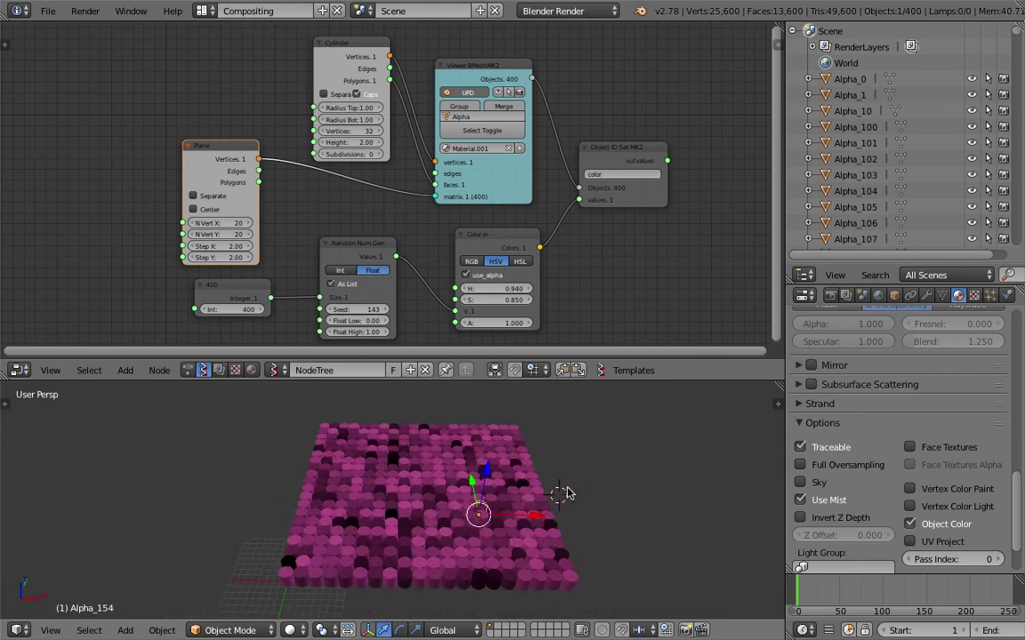
key(ctrl+space)
middle_drag(480, 328, 436, 307)
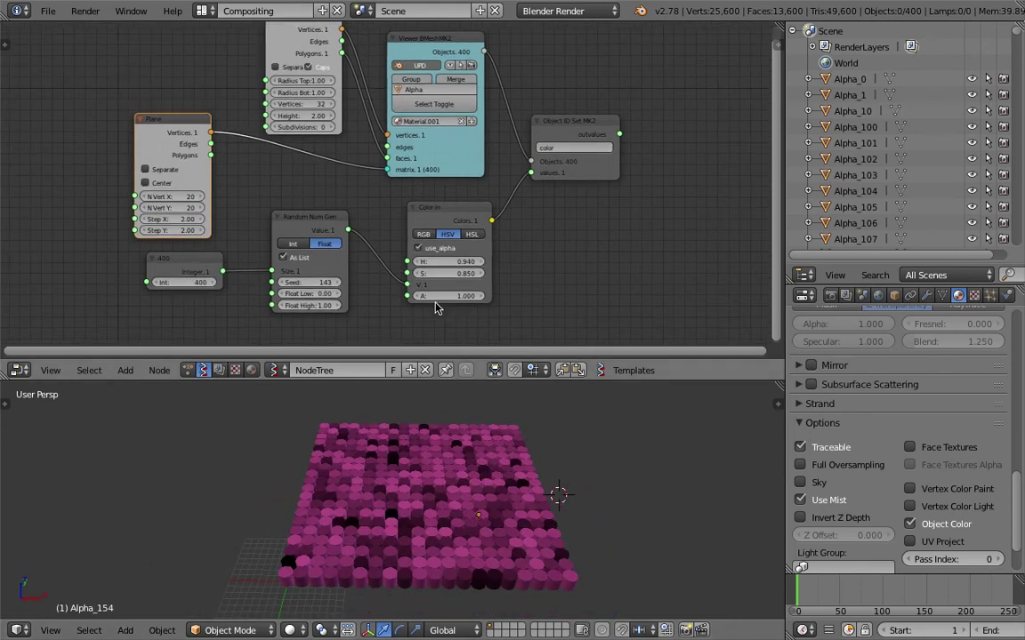
scroll(463, 298, up, 3)
scroll(485, 282, down, 3)
middle_drag(501, 267, 517, 278)
scroll(507, 268, up, 1)
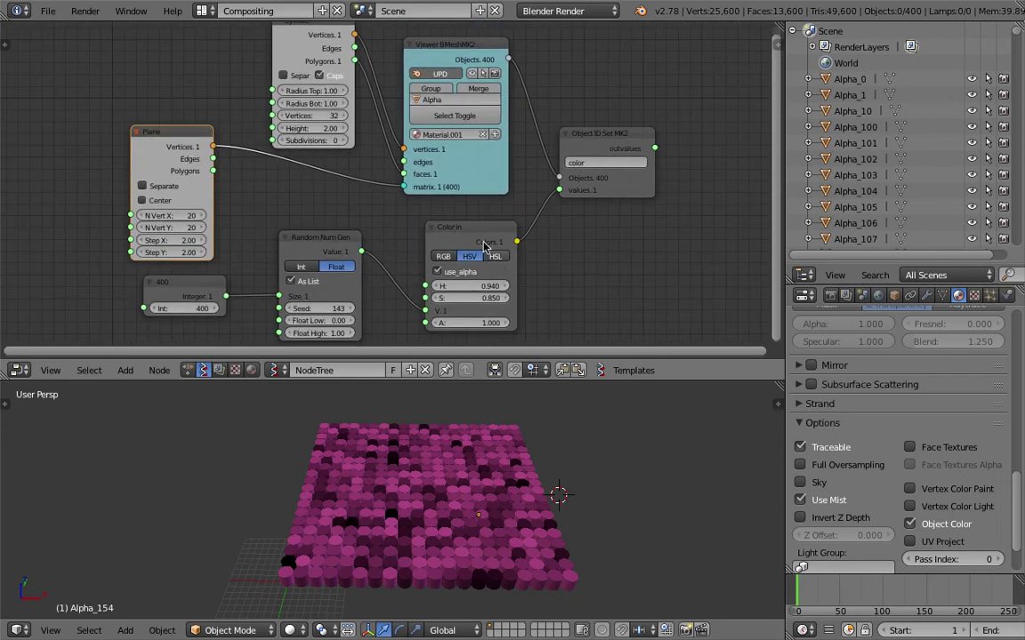
Move the Color in, Random Num Gen and integer 400 nodes closer together below the Viewer BMeshMK2 node.
mouse_move(472, 230)
mouse_down()
mouse_move(456, 220)
mouse_move(469, 224)
mouse_up()
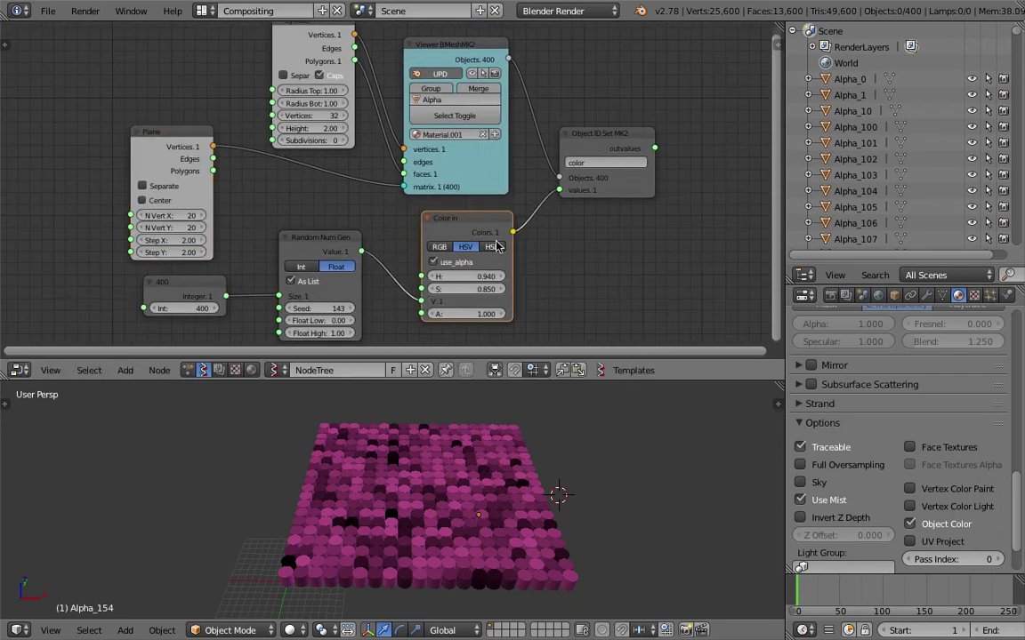
drag(353, 254, 348, 228)
drag(208, 283, 237, 280)
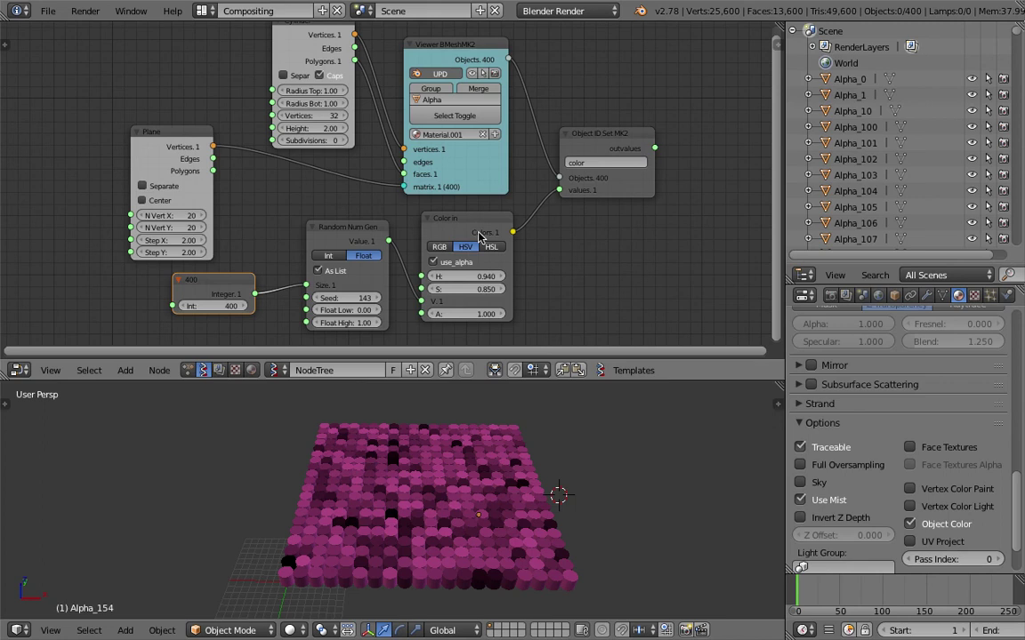
drag(478, 236, 490, 216)
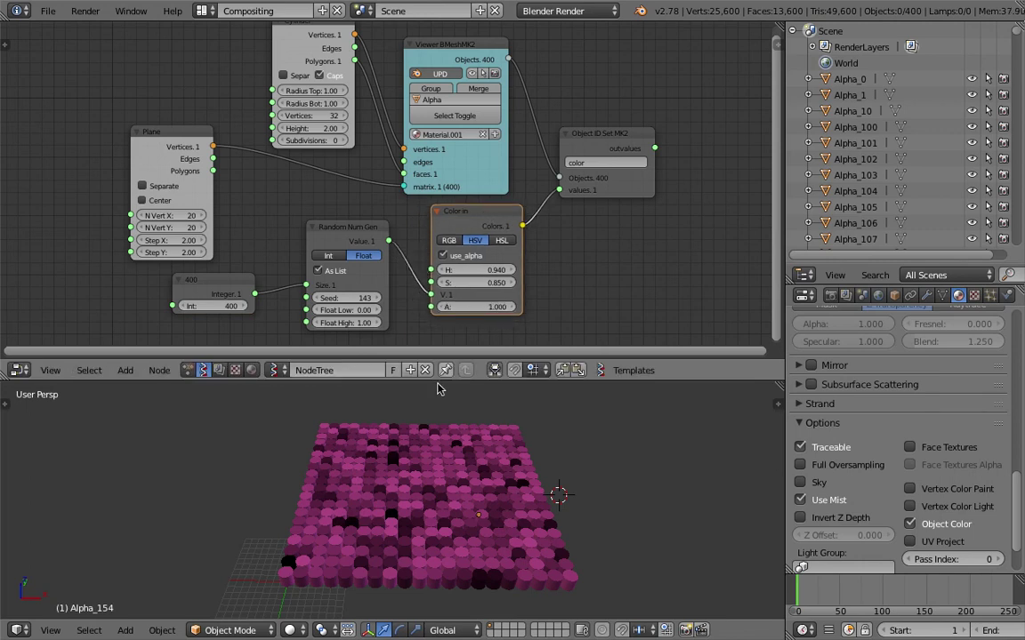
mouse_move(480, 467)
middle_down()
mouse_move(520, 493)
mouse_move(487, 488)
mouse_move(457, 464)
mouse_move(452, 472)
mouse_move(471, 481)
mouse_move(480, 462)
middle_up()
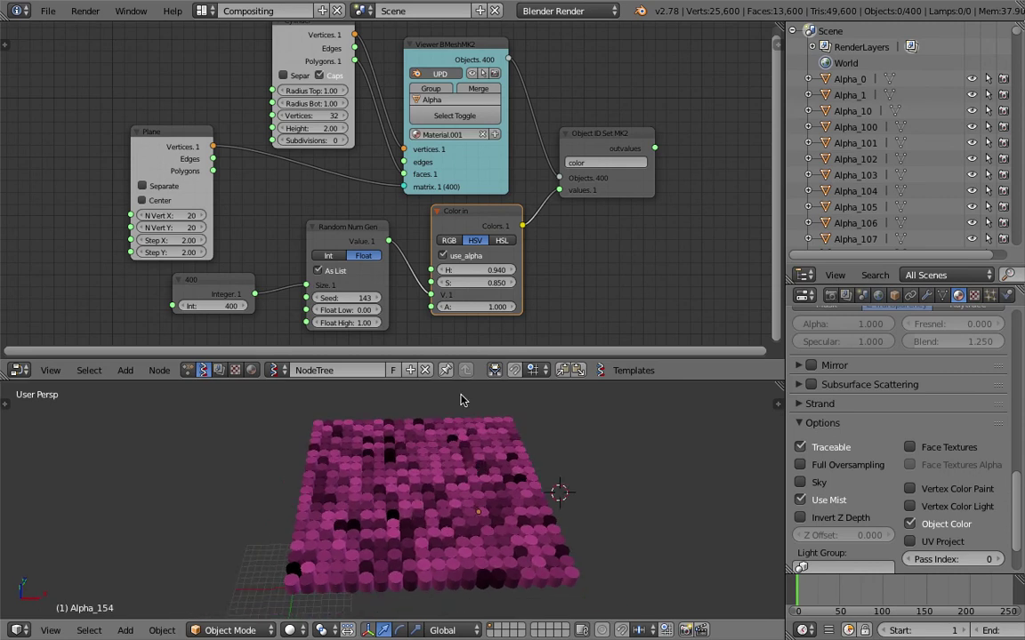
drag(467, 222, 497, 219)
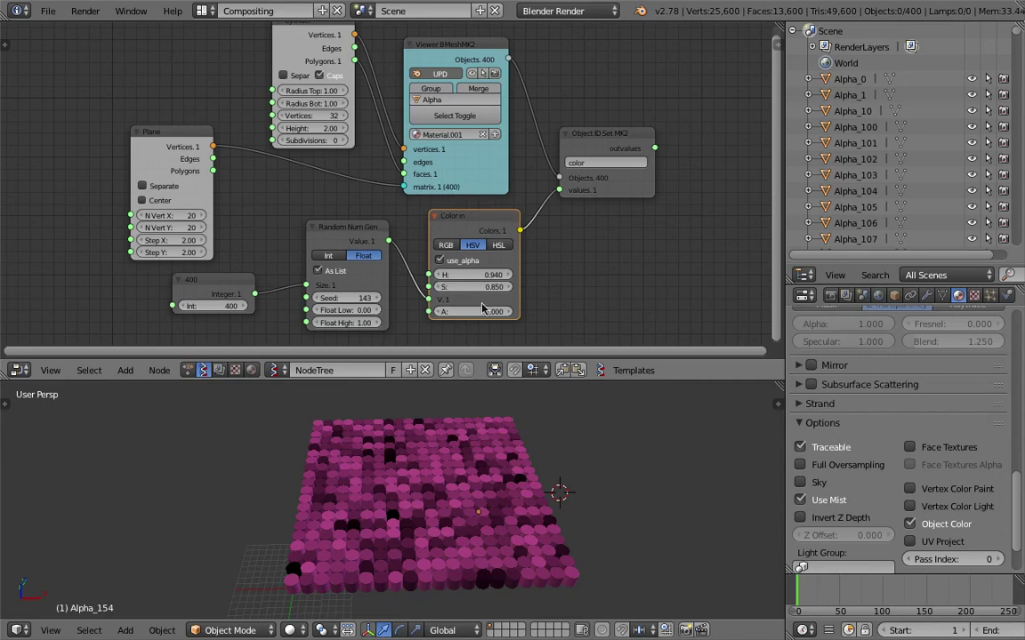
Set the Color in node's hue to 0.970.
middle_drag(520, 296, 471, 239)
scroll(507, 257, up, 5)
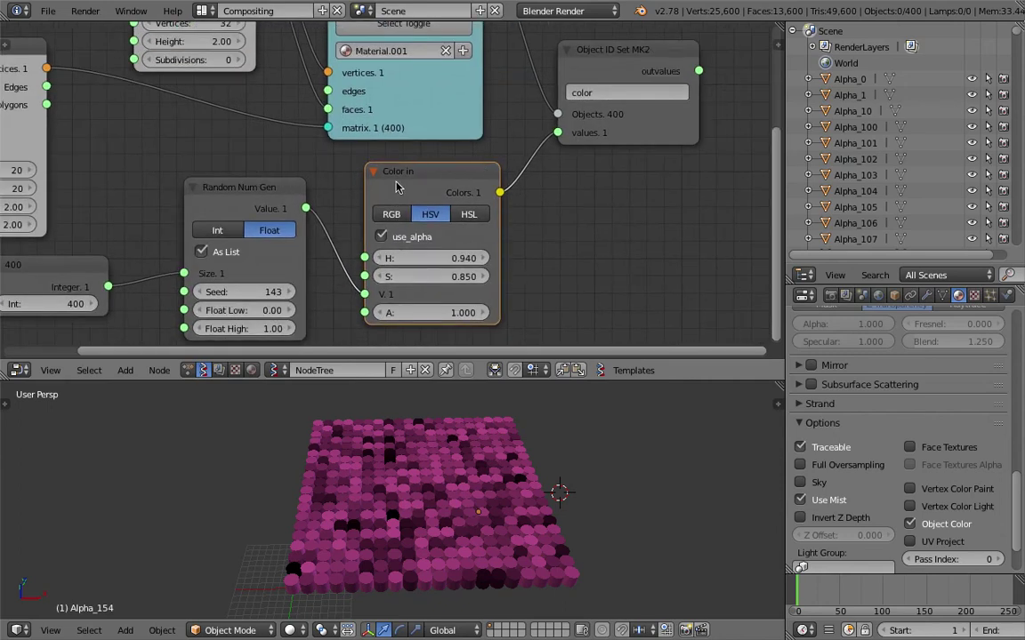
scroll(392, 238, down, 2)
middle_drag(391, 240, 398, 242)
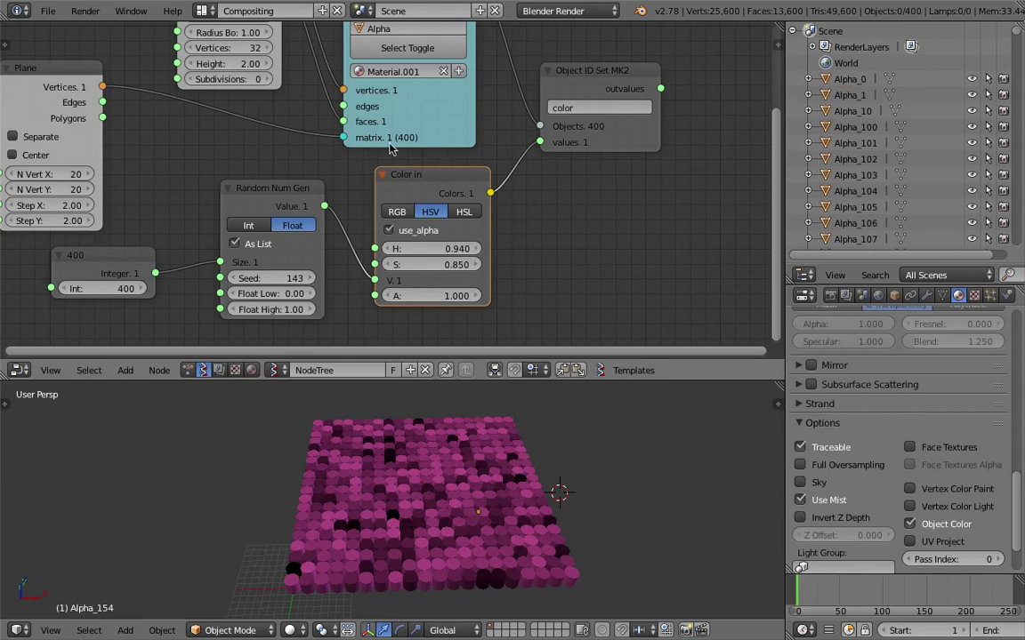
middle_drag(463, 194, 481, 199)
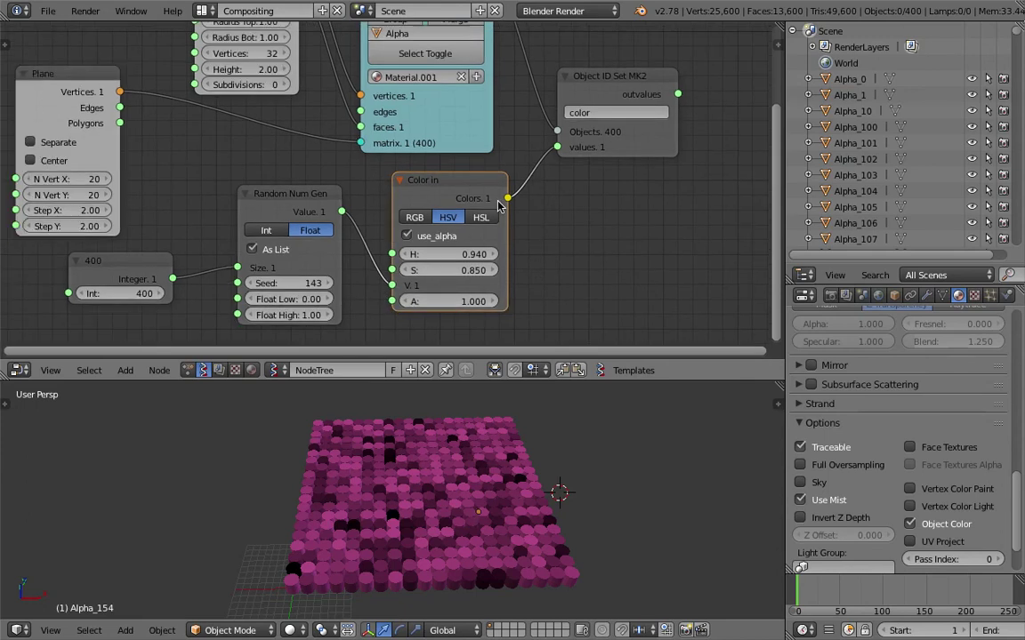
scroll(484, 271, down, 2)
middle_drag(484, 272, 512, 279)
drag(487, 252, 475, 251)
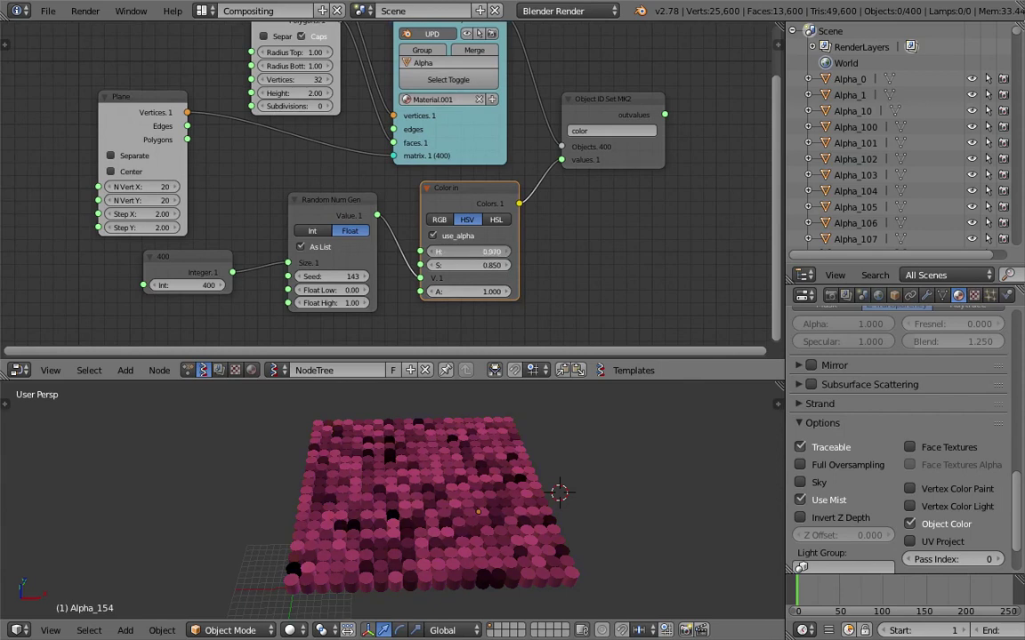
Set the Color in node's hue to 0.520 and saturation to 0.580, and nudge the Plane node slightly.
drag(500, 252, 432, 265)
scroll(413, 258, down, 1)
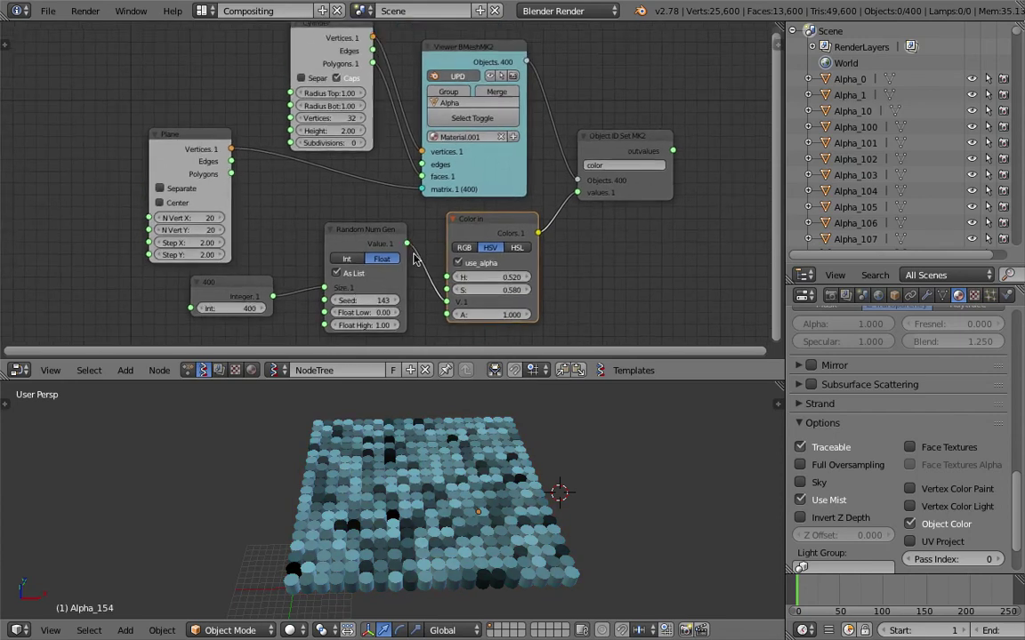
middle_drag(411, 246, 422, 252)
drag(211, 143, 214, 141)
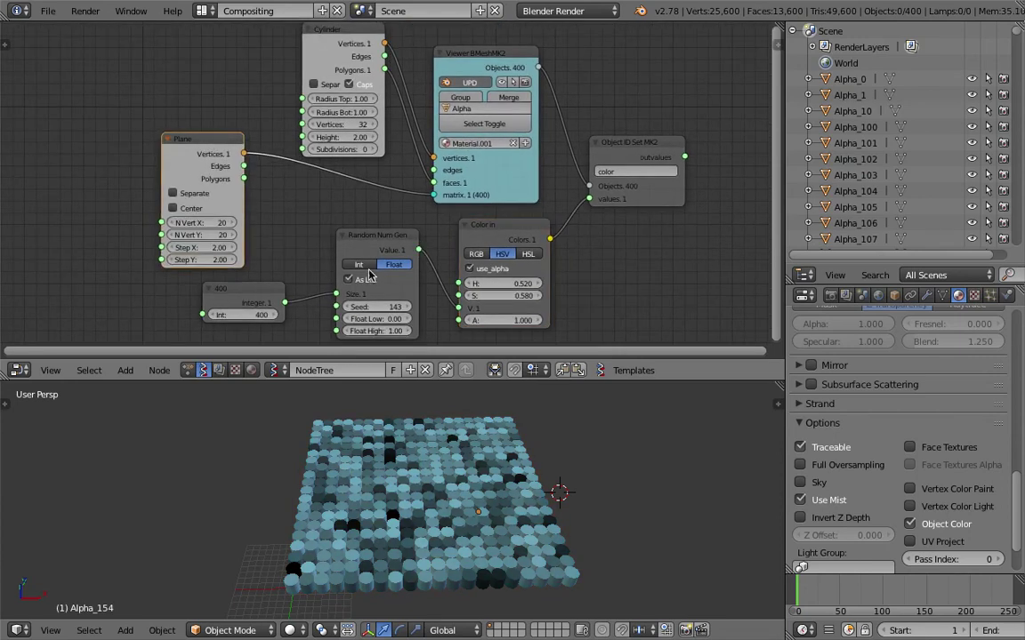
Rename the node tree to ColorNodeExample and save over the existing file sv_generate_HSV_colors.blend.
click(331, 371)
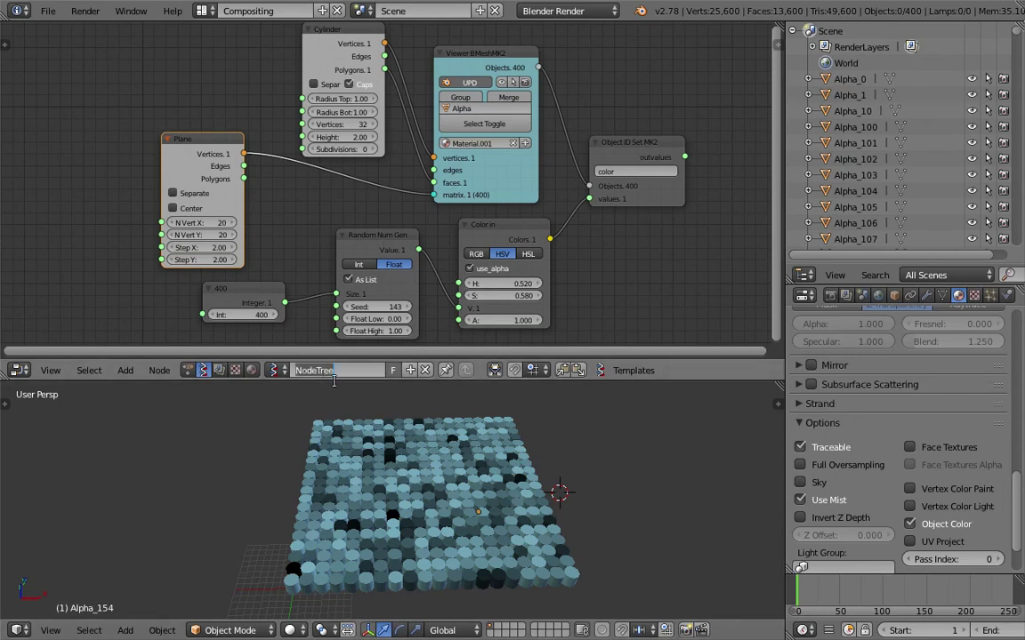
text(ColorNodeExample)
key(Return)
key(ctrl+s)
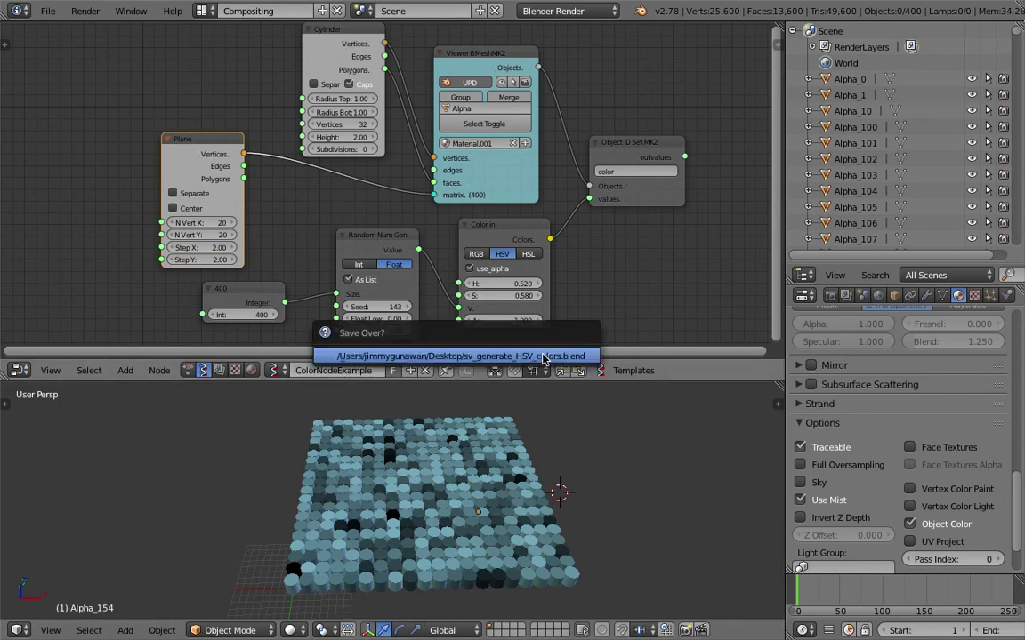
click(541, 356)
Shift the Color in and Random Num Gen nodes slightly to tidy them, and show the node editor's properties sidebar slightly widened.
drag(503, 233, 493, 233)
drag(384, 231, 379, 224)
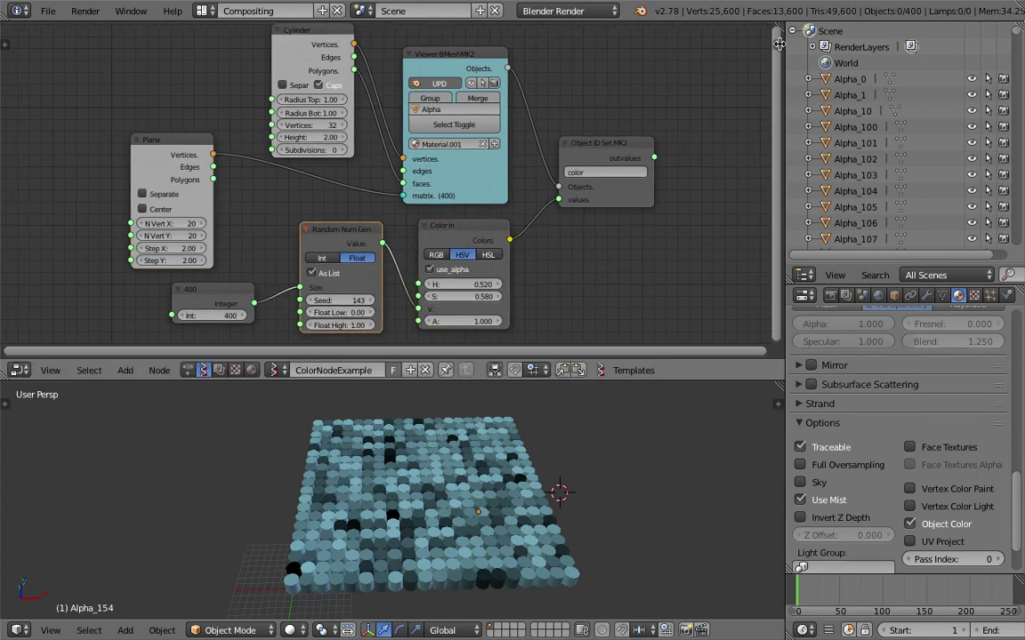
key(n)
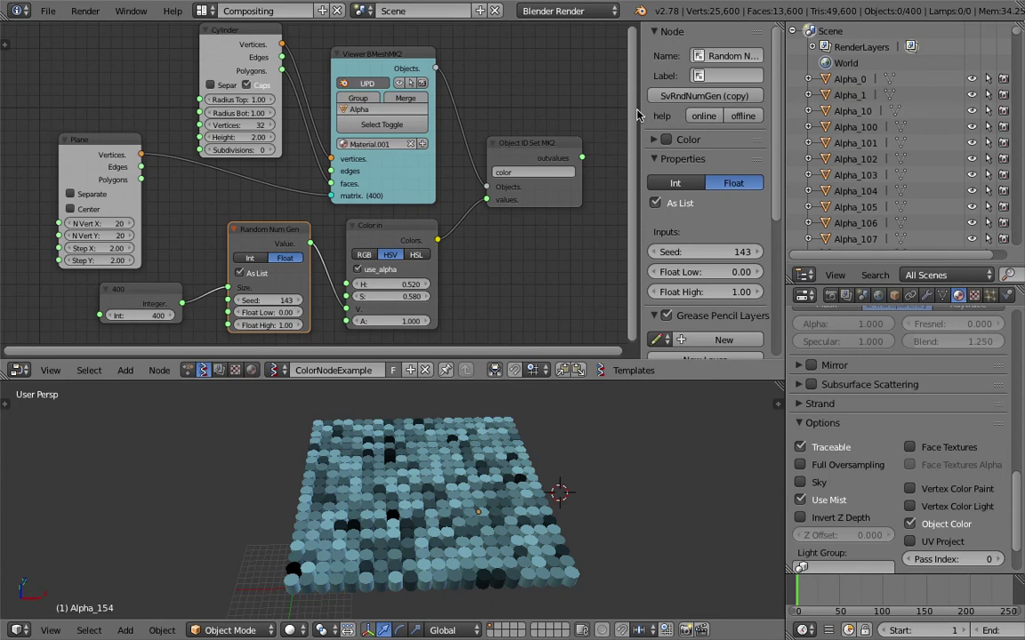
drag(639, 108, 625, 107)
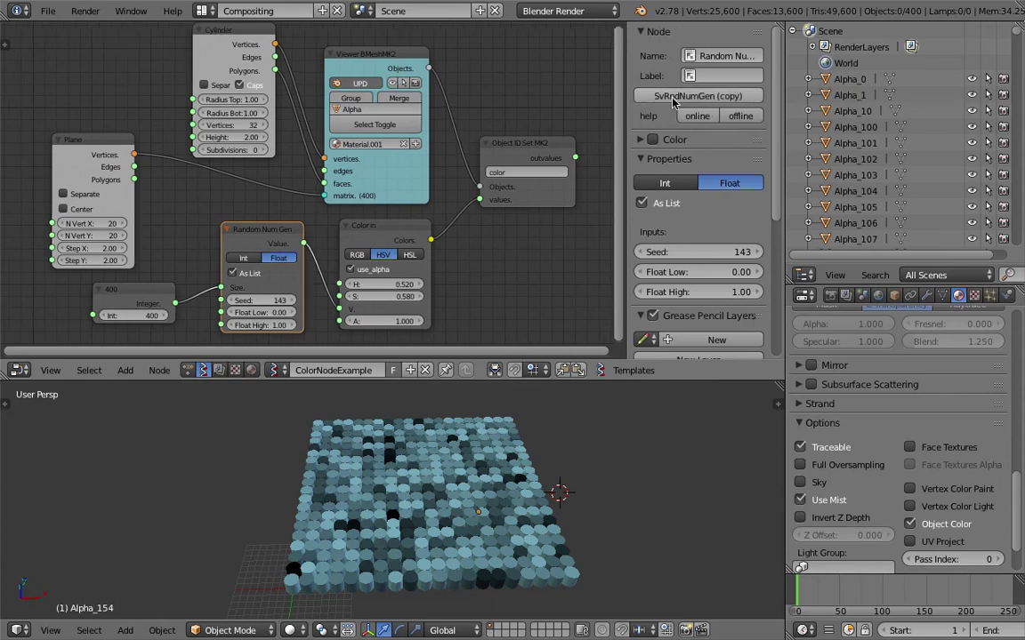
scroll(469, 119, down, 1)
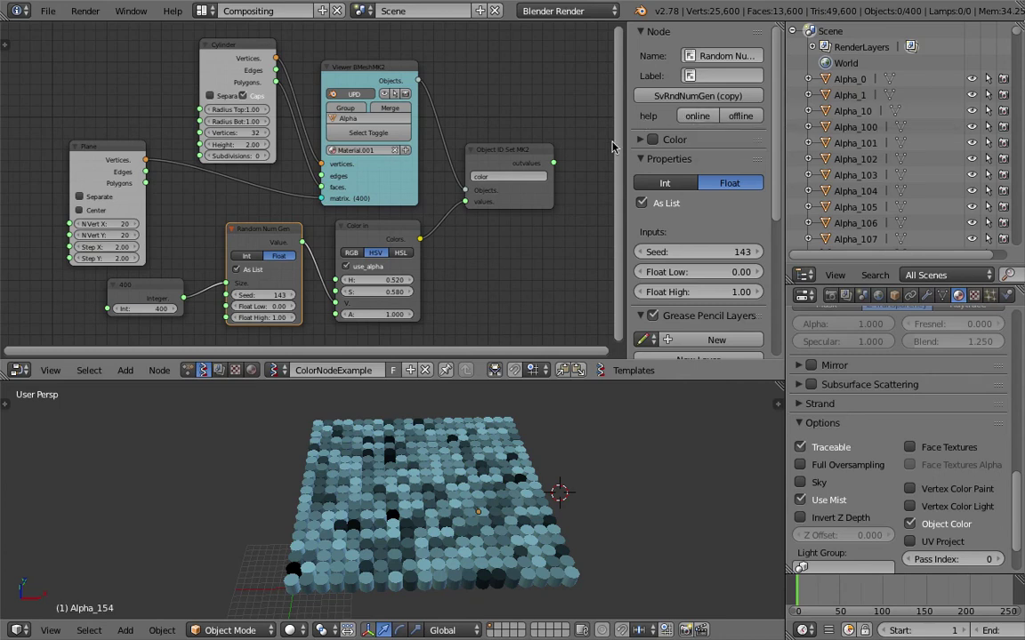
Tidy the layout by slightly repositioning the Viewer BMeshMK2, Object ID Set MK2, Plane and Cylinder nodes.
drag(385, 70, 390, 56)
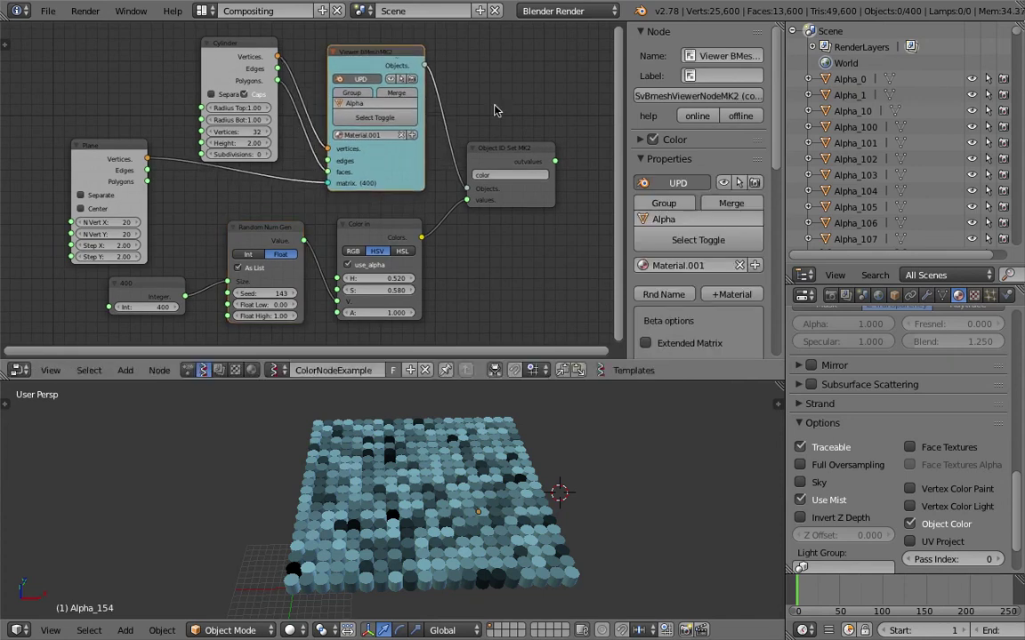
drag(510, 150, 500, 133)
scroll(496, 160, up, 1)
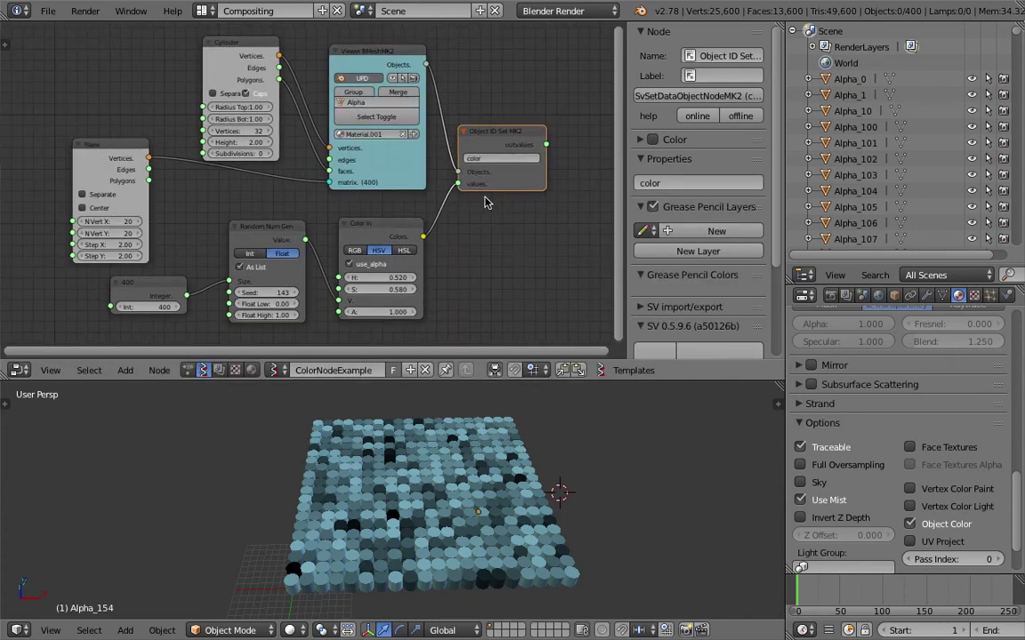
drag(97, 157, 89, 162)
scroll(222, 103, down, 1)
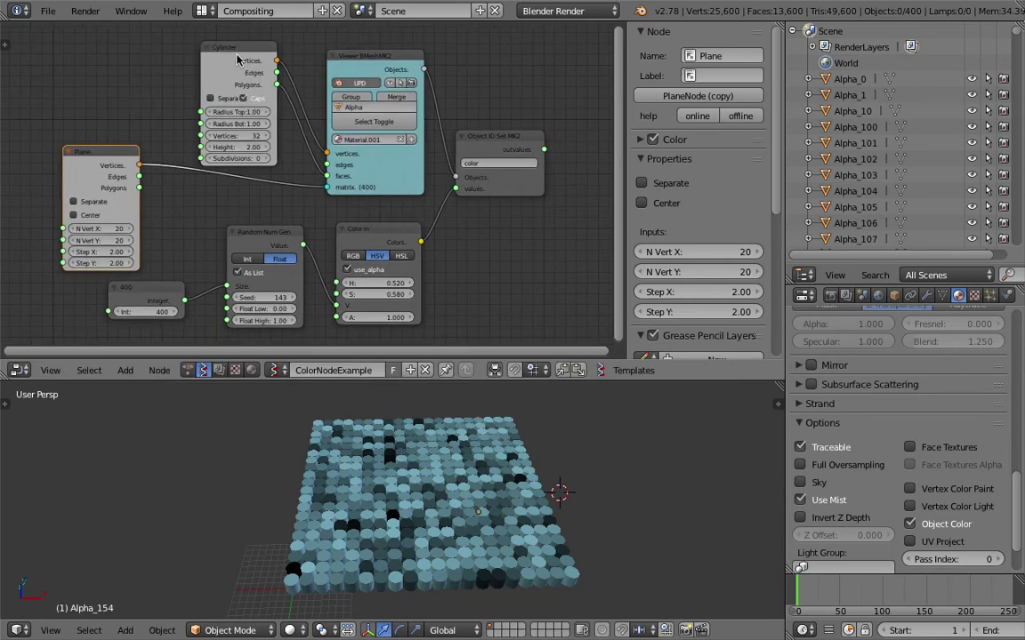
drag(224, 55, 236, 45)
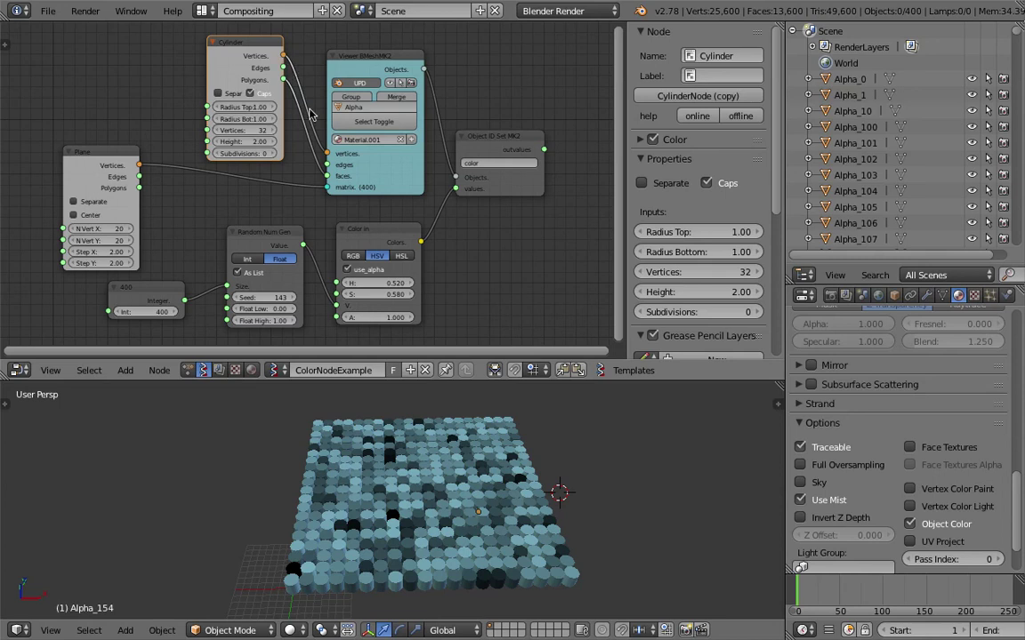
drag(282, 81, 327, 167)
mouse_move(99, 151)
mouse_down()
mouse_move(111, 141)
mouse_move(100, 148)
mouse_up()
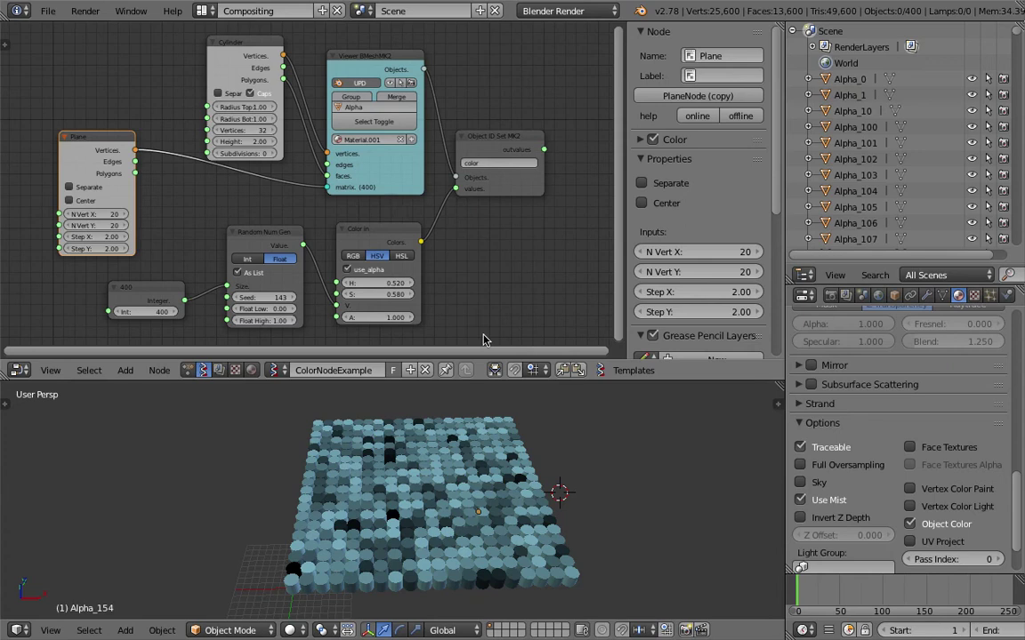
Move the Color in, Random Num Gen and integer 400 nodes up, closer beneath the Viewer BMeshMK2 node.
middle_drag(420, 491, 413, 483)
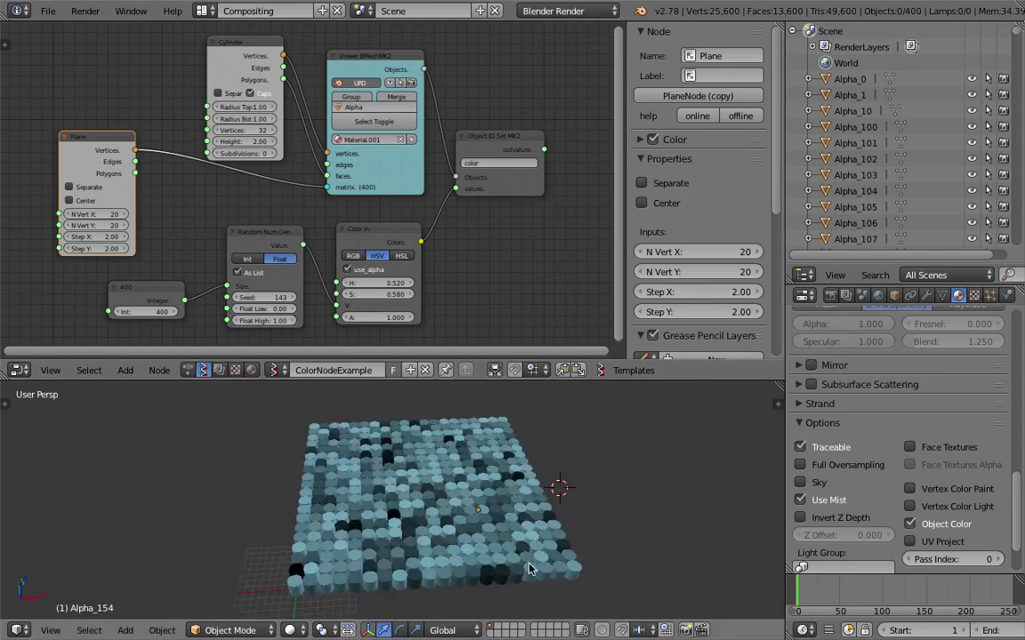
middle_drag(520, 485, 511, 475)
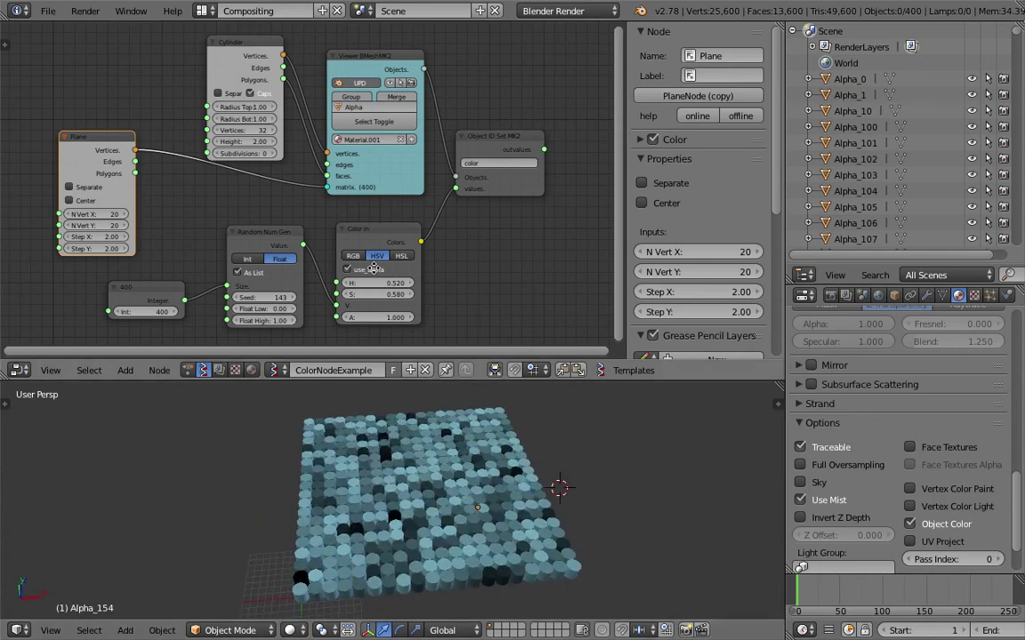
scroll(375, 258, up, 1)
drag(383, 233, 377, 218)
drag(279, 233, 280, 221)
drag(153, 293, 166, 278)
mouse_move(432, 471)
middle_down()
mouse_move(430, 450)
mouse_move(354, 468)
mouse_move(432, 484)
middle_up()
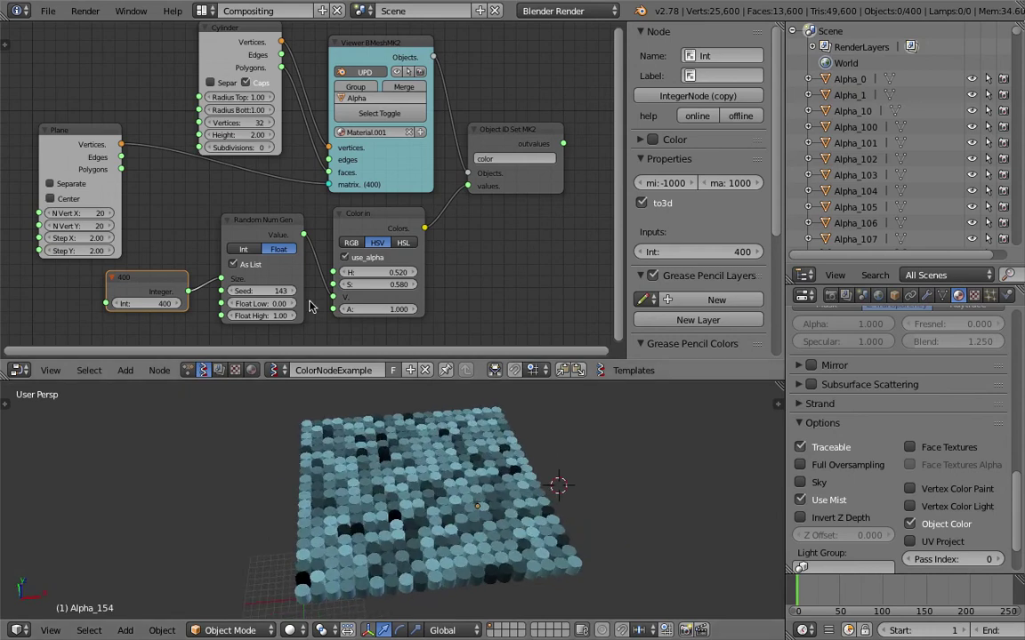
Try a lower Float High value on the Random Num Gen node and restore it to 1.00.
click(279, 313)
mouse_move(279, 313)
mouse_down()
mouse_move(233, 314)
mouse_move(276, 322)
mouse_up()
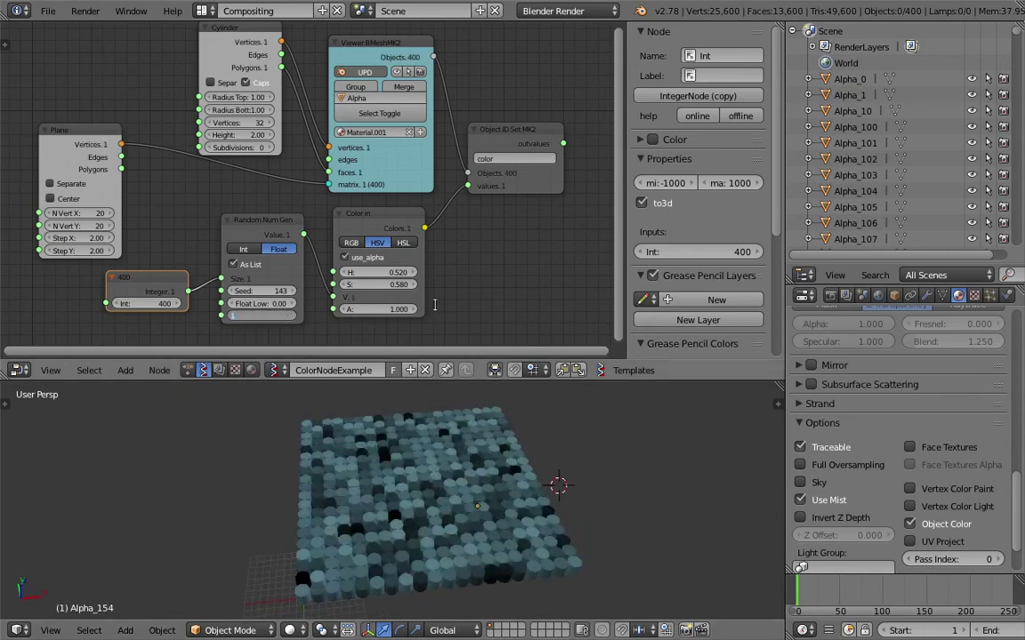
key(ctrl+z)
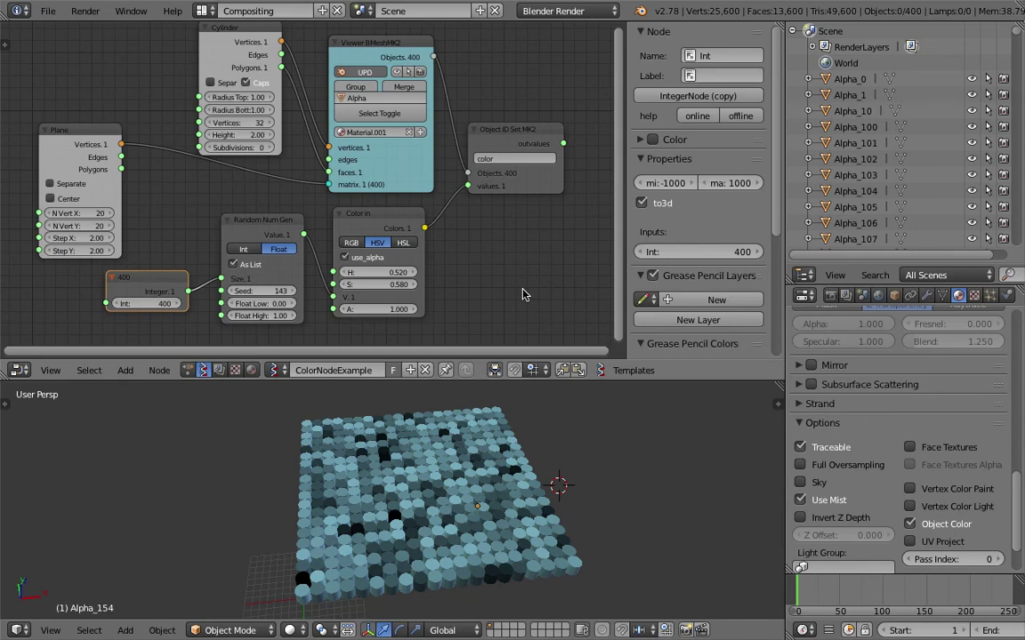
Hide the node properties sidebar and align the Color in node beside the Random Num Gen node, under Viewer BMeshMK2.
click(359, 213)
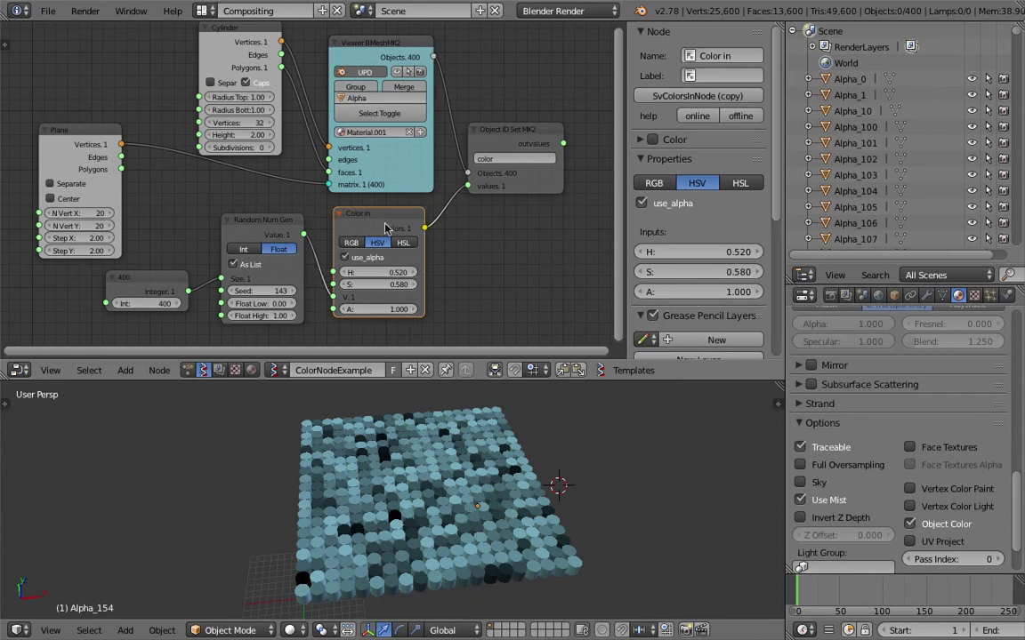
drag(378, 218, 390, 218)
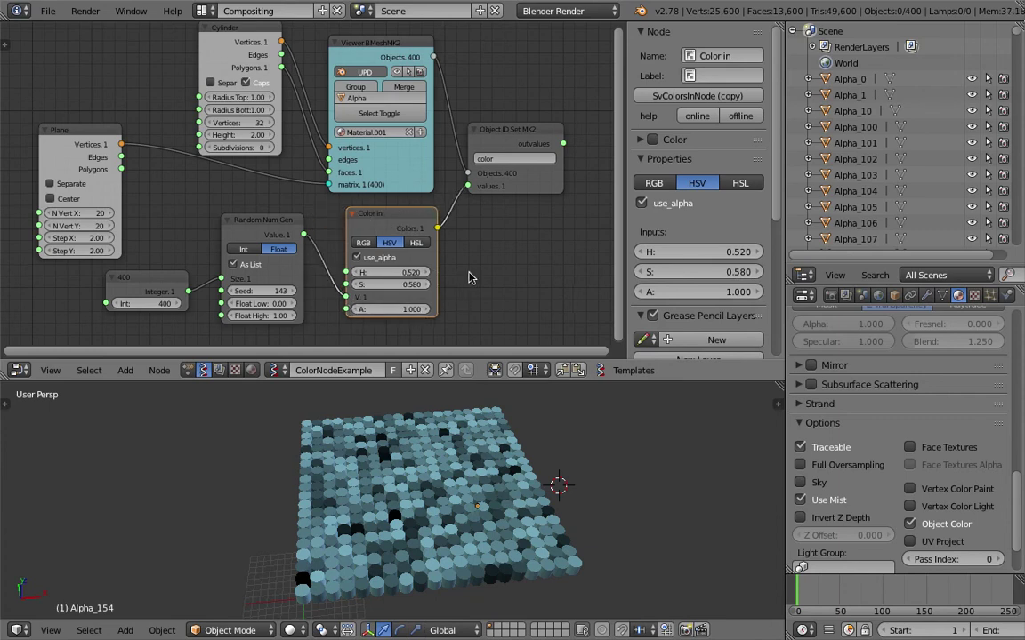
middle_drag(483, 271, 483, 272)
drag(628, 229, 683, 227)
mouse_move(683, 222)
middle_down()
mouse_move(666, 224)
mouse_move(690, 228)
middle_up()
drag(472, 226, 461, 232)
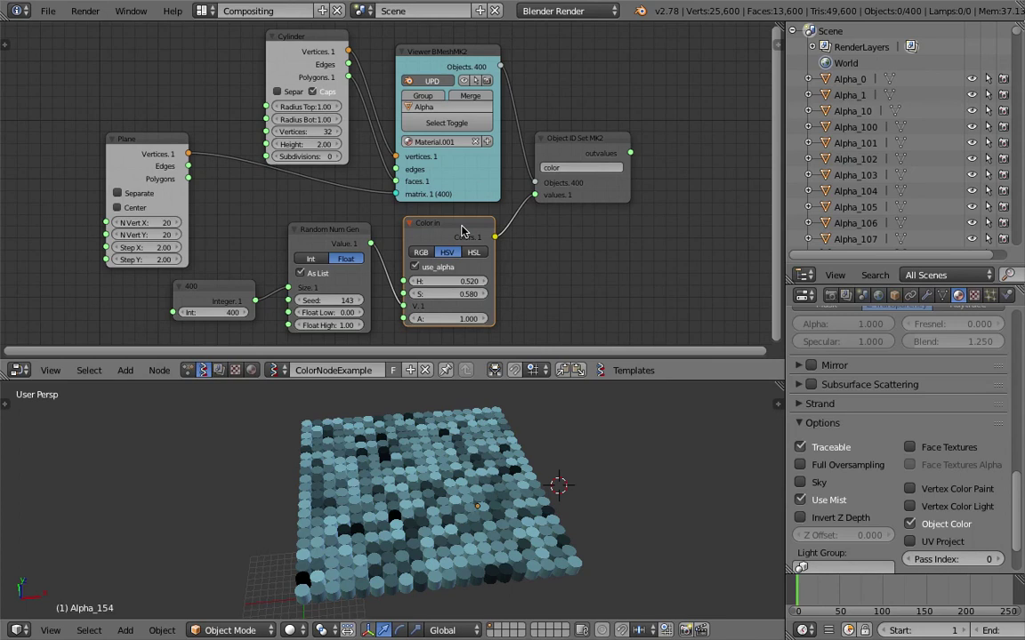